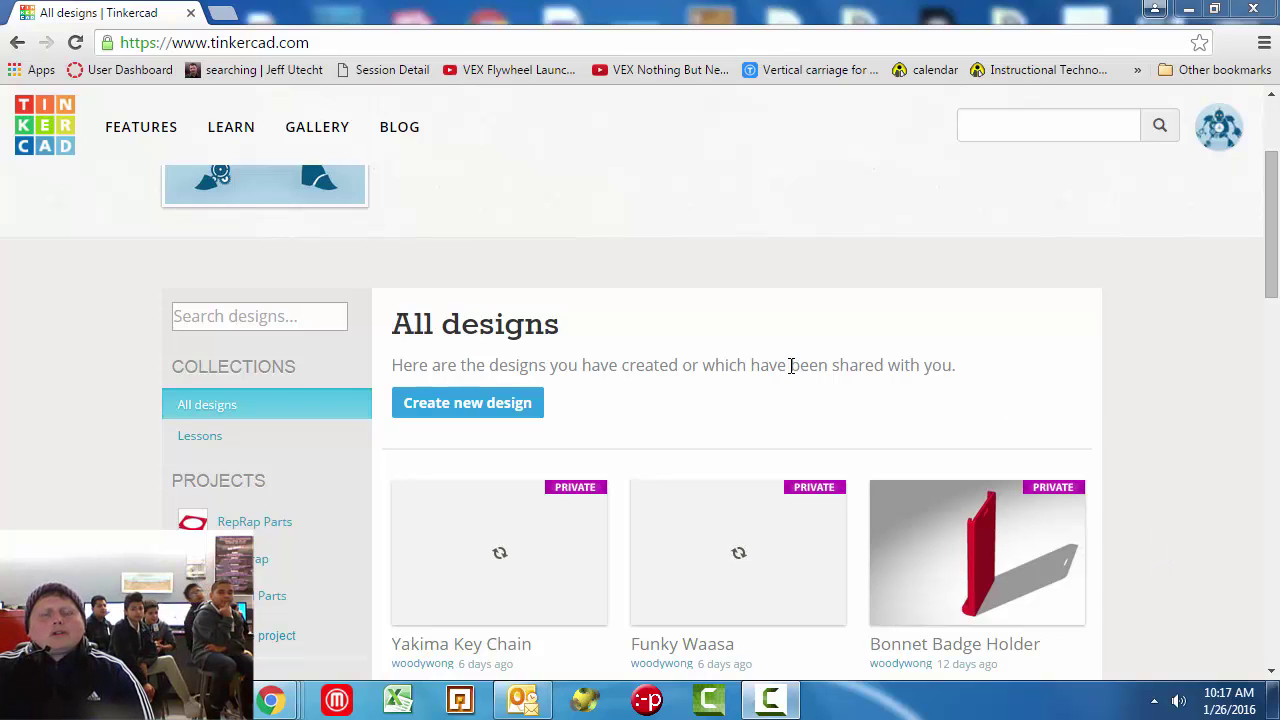
Create a new blank design from the All designs page.
drag(789, 362, 827, 364)
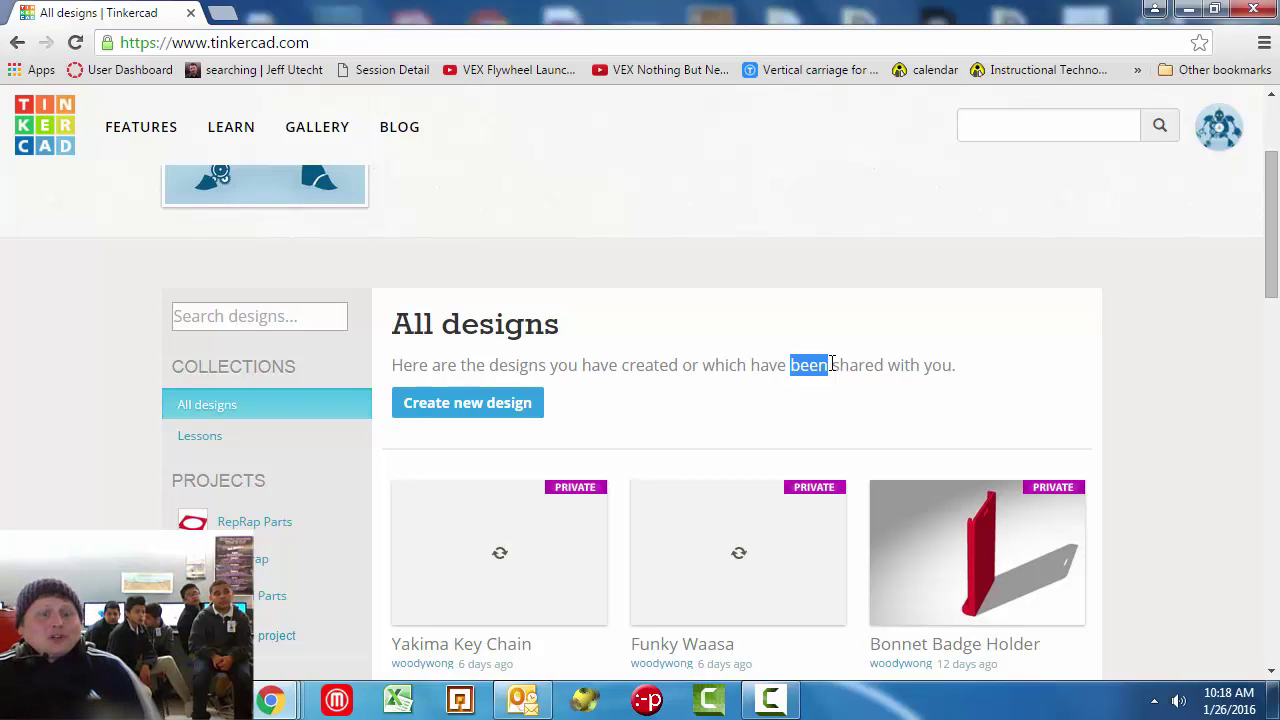
click(709, 303)
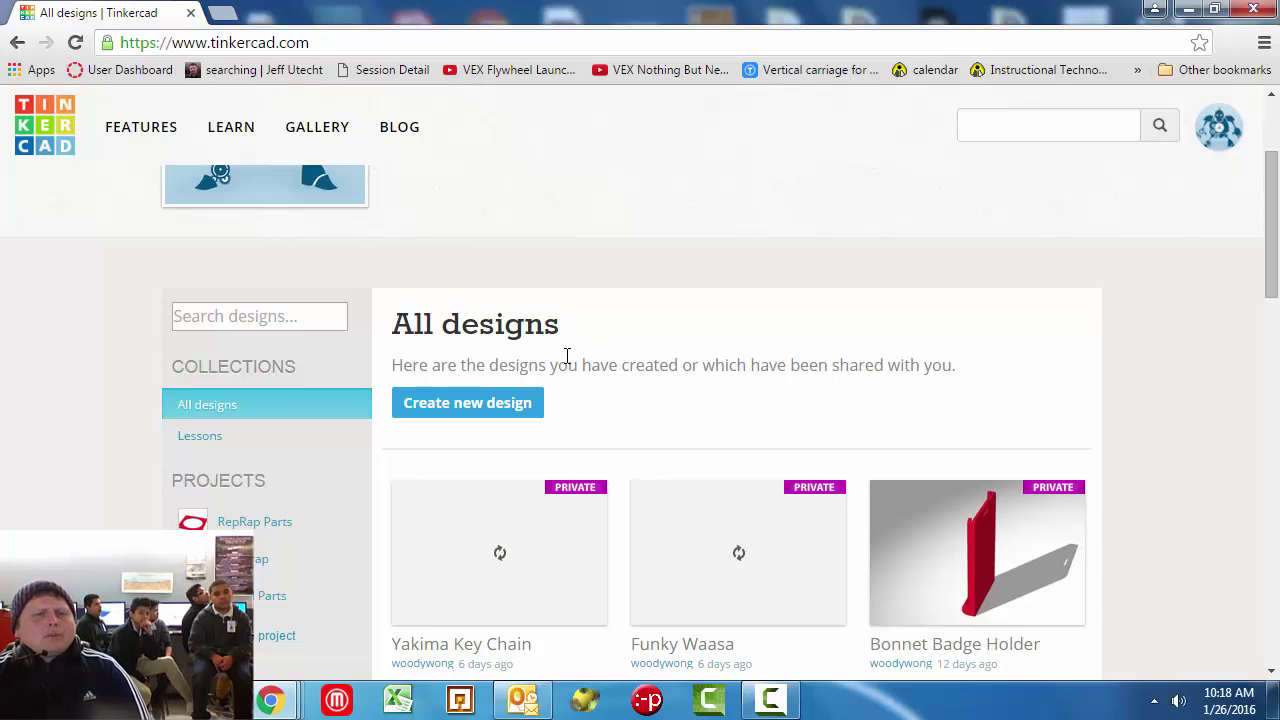
click(488, 412)
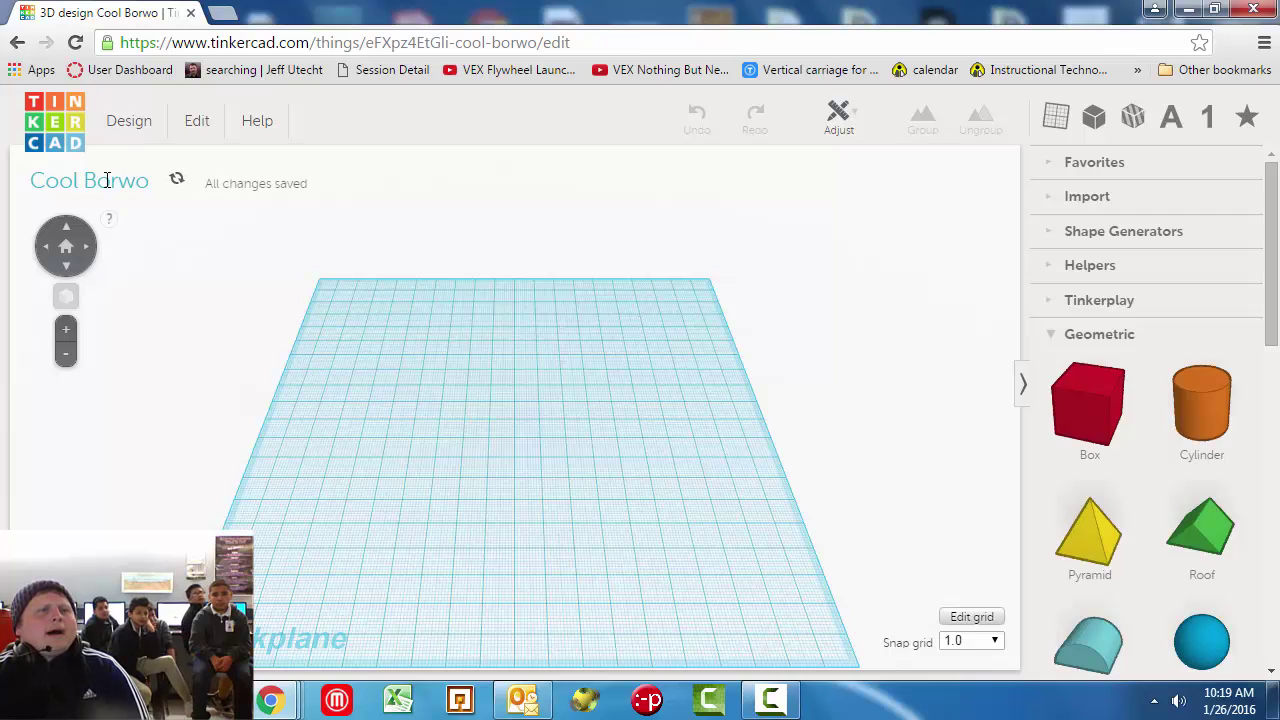
Select the auto-generated design title 'Cool Borwo' in the editor.
drag(151, 182, 32, 190)
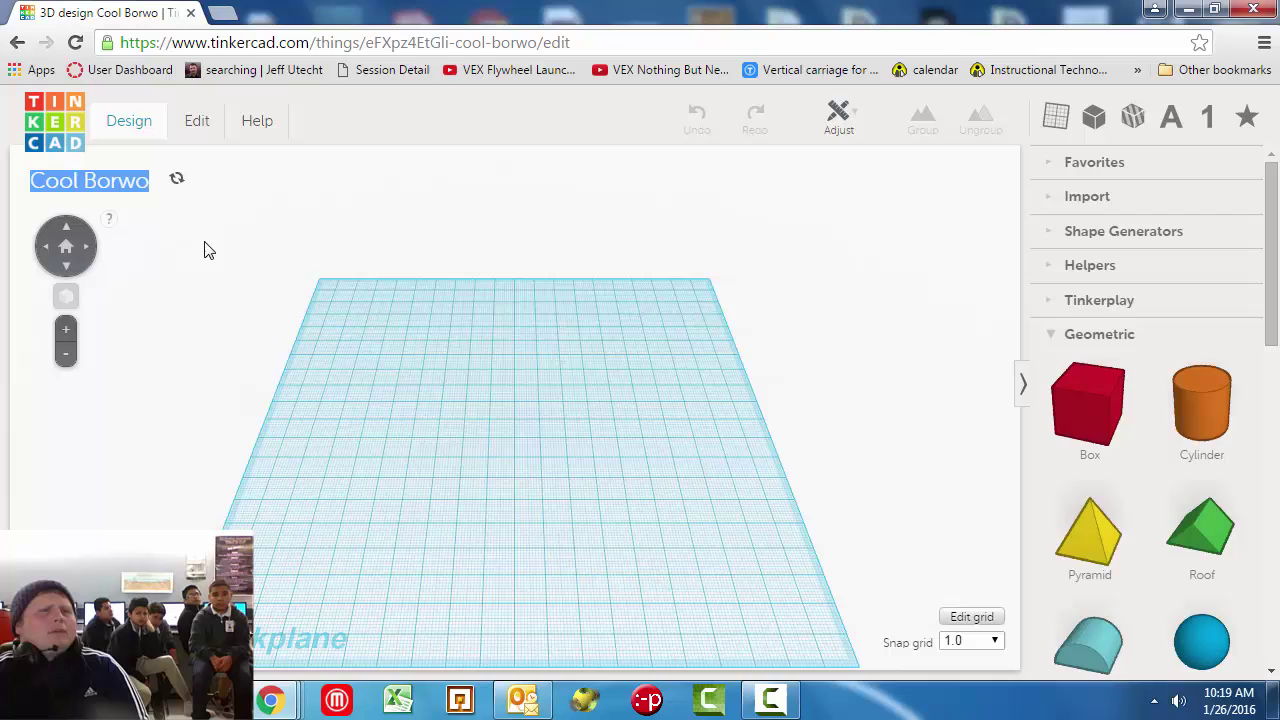
Rename the design in Design Properties to the student's name plus 'USA MAP' and save.
click(131, 128)
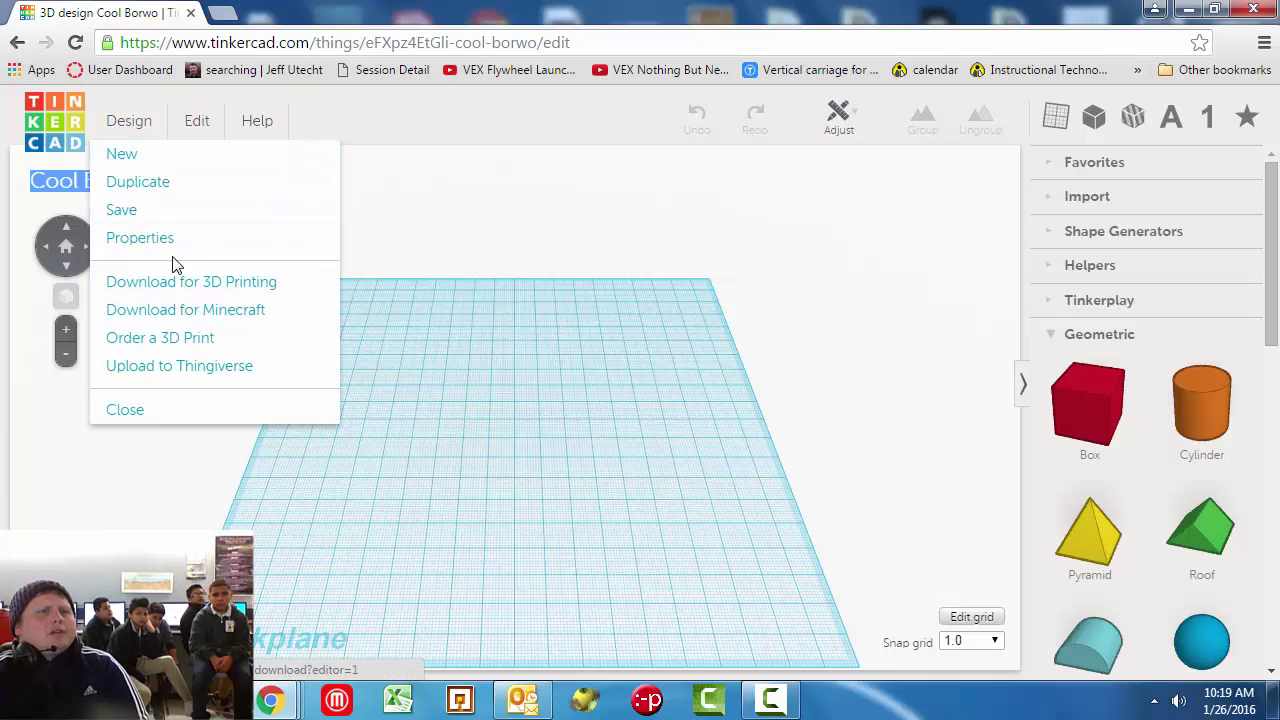
click(140, 238)
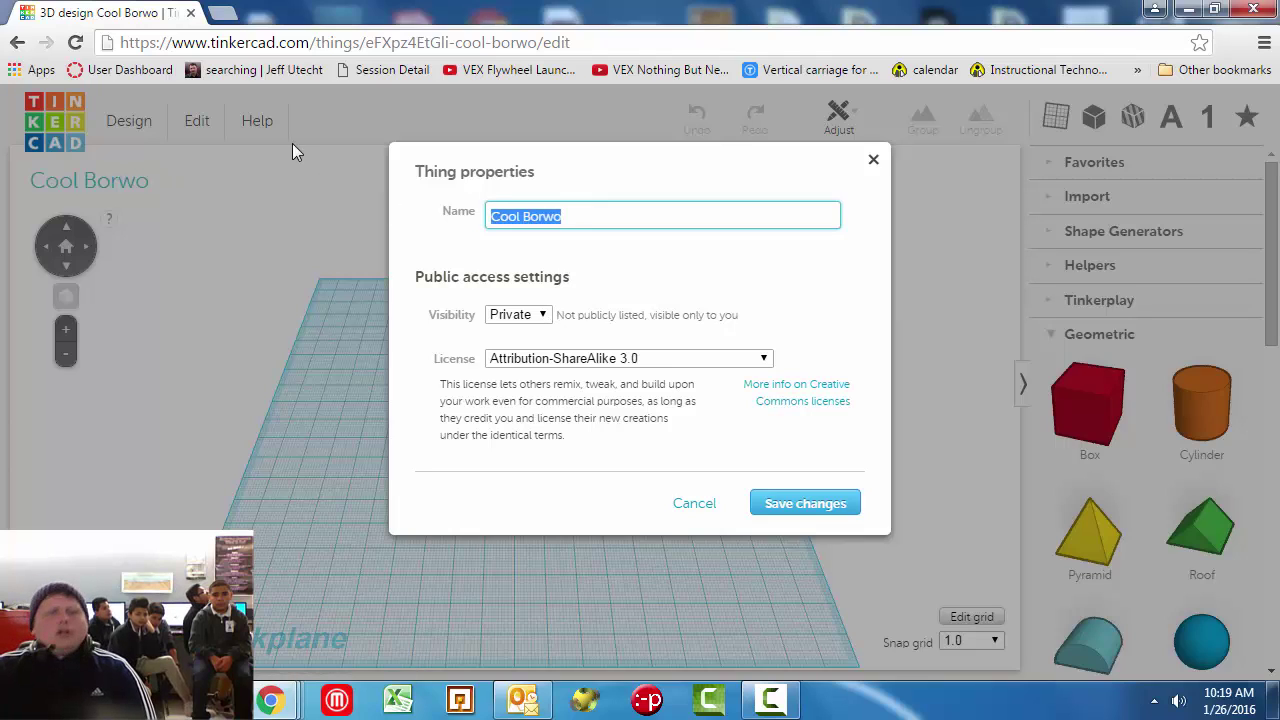
text(Jere)
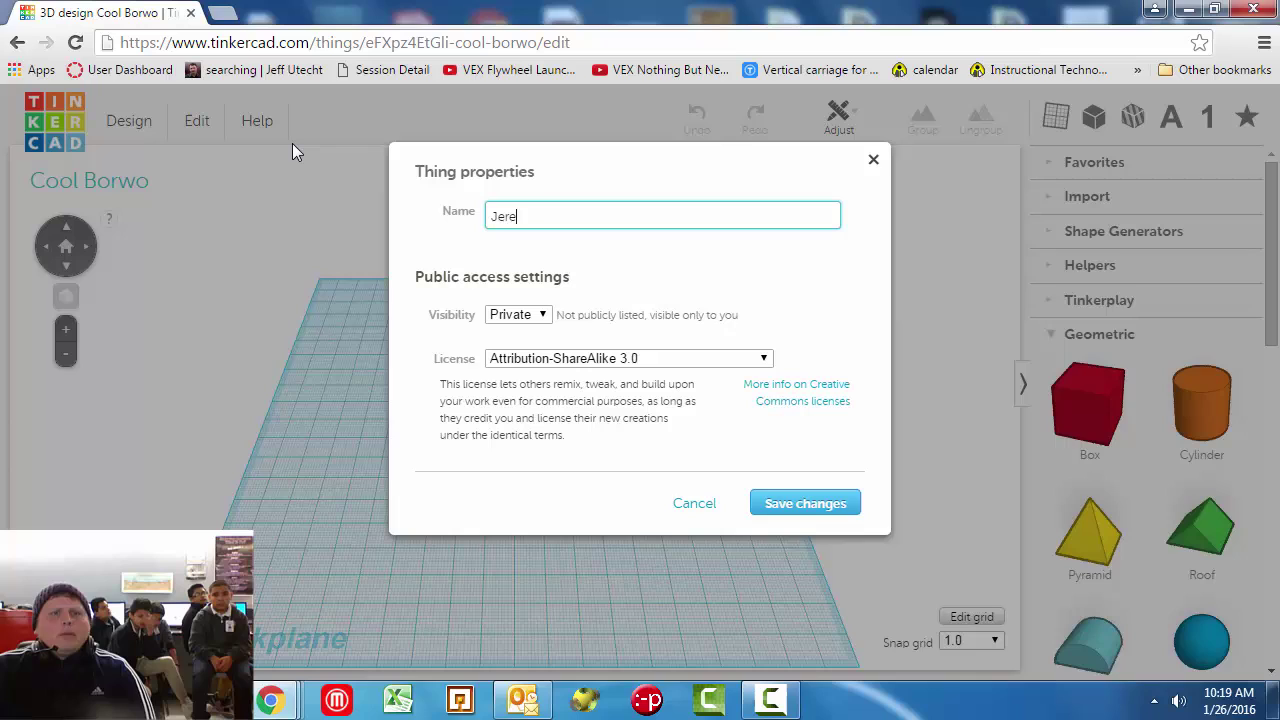
text(my W)
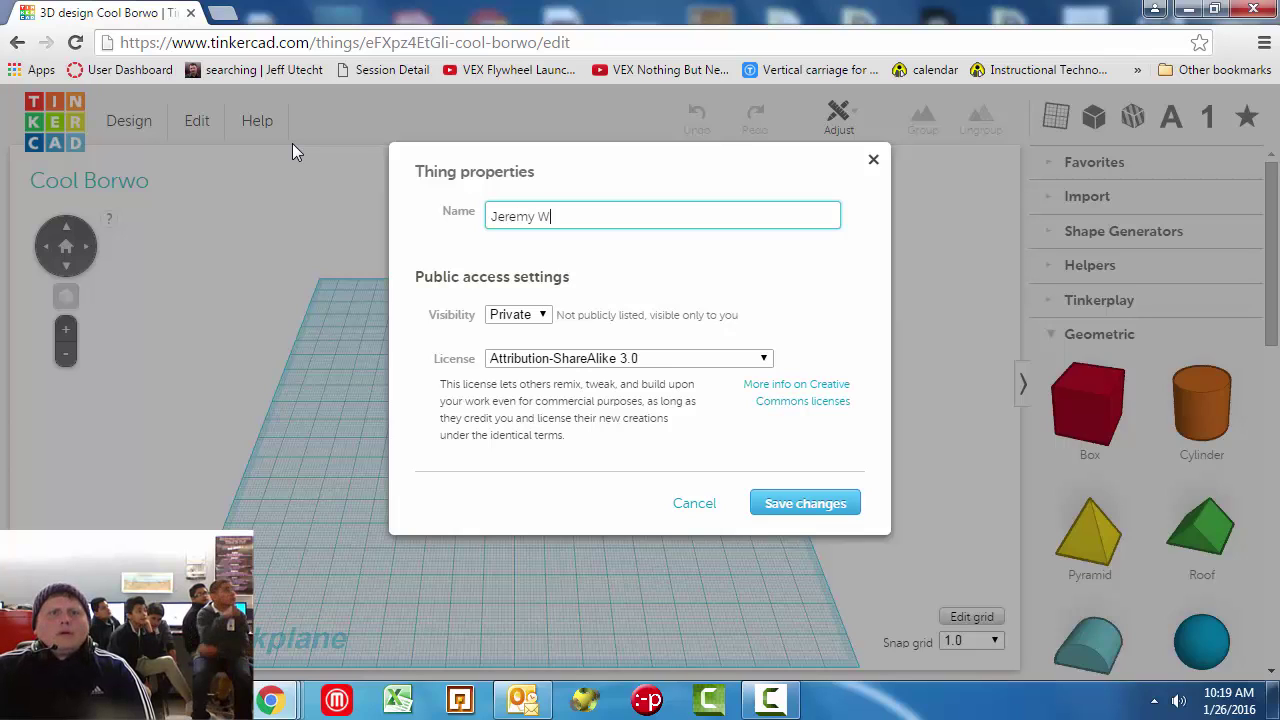
text( U)
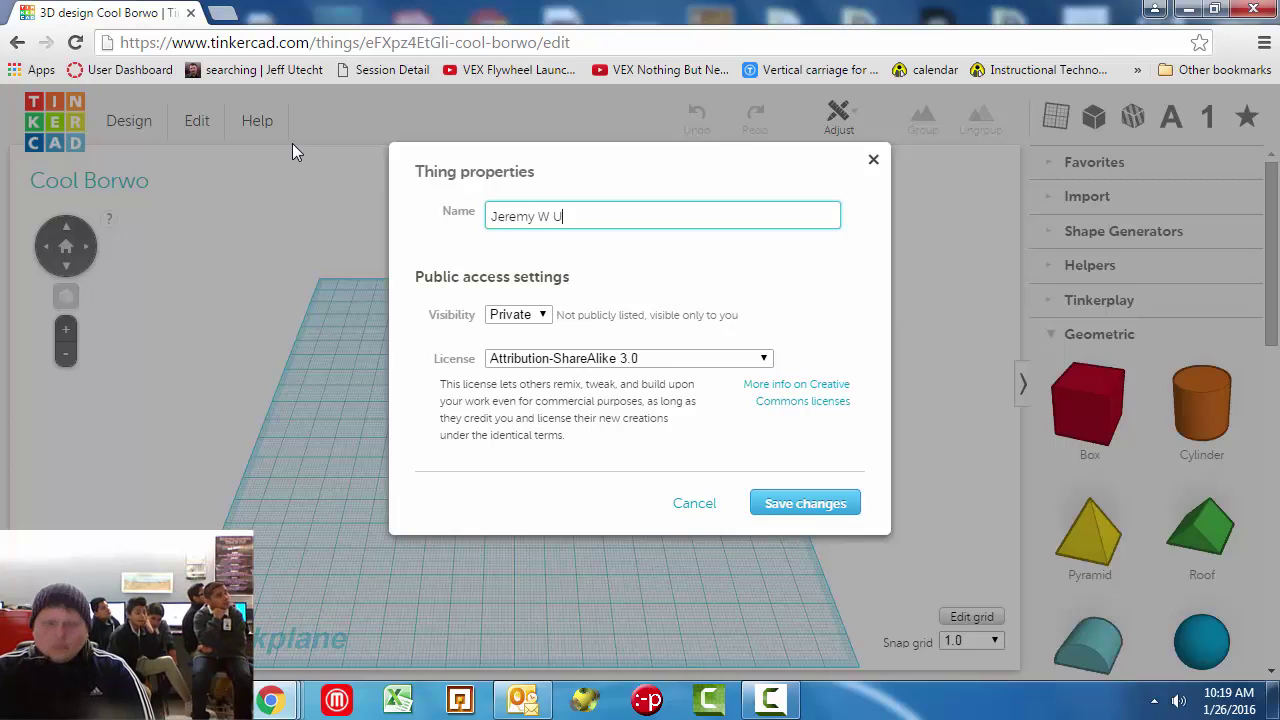
text(SA MAP)
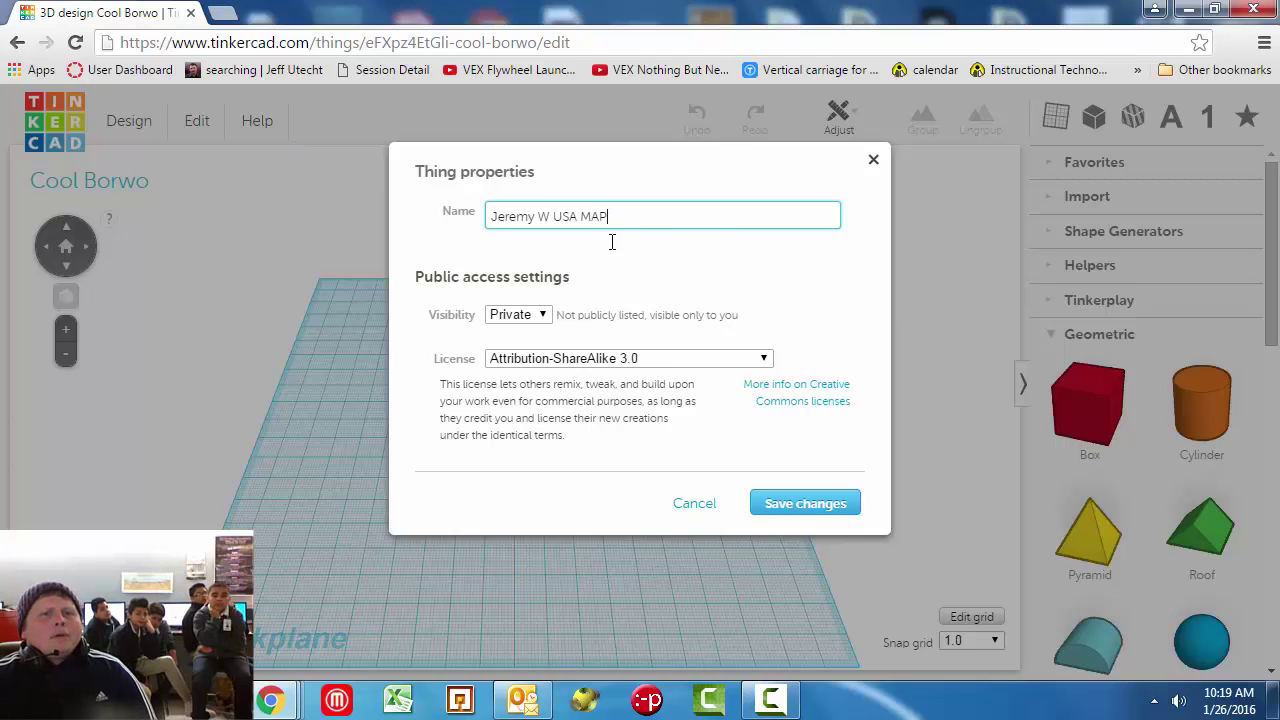
drag(549, 220, 473, 220)
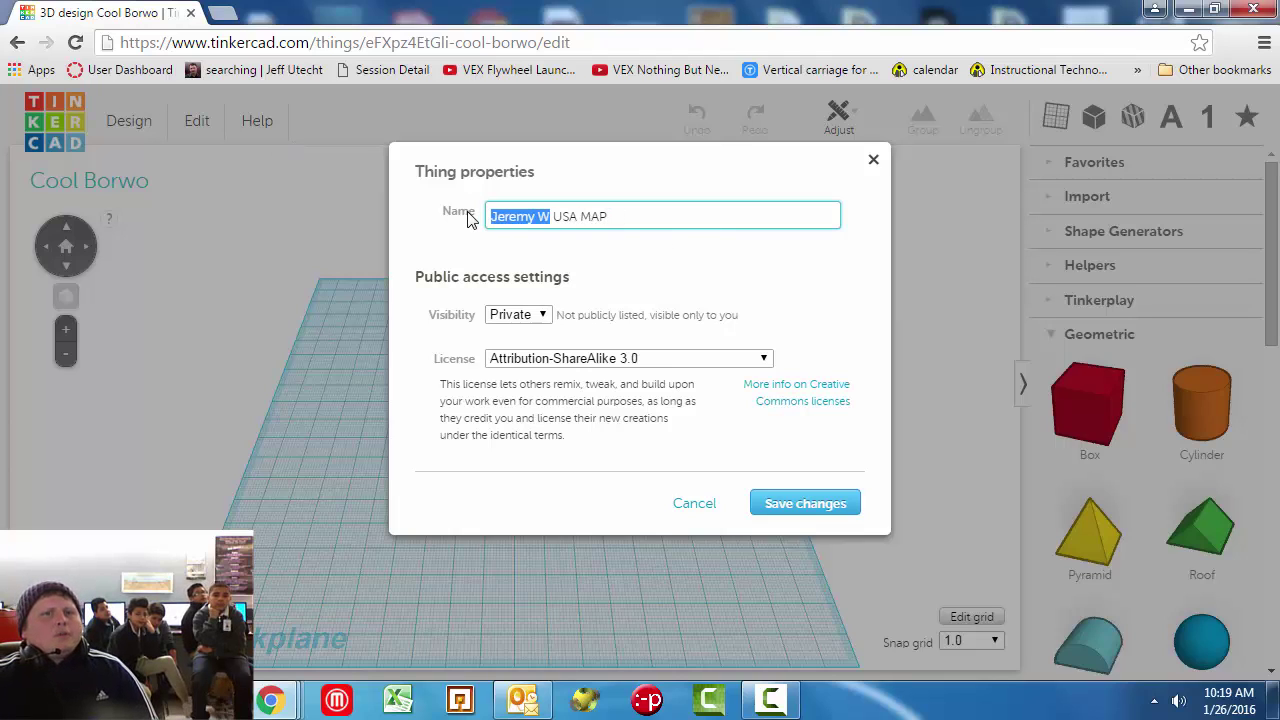
click(695, 237)
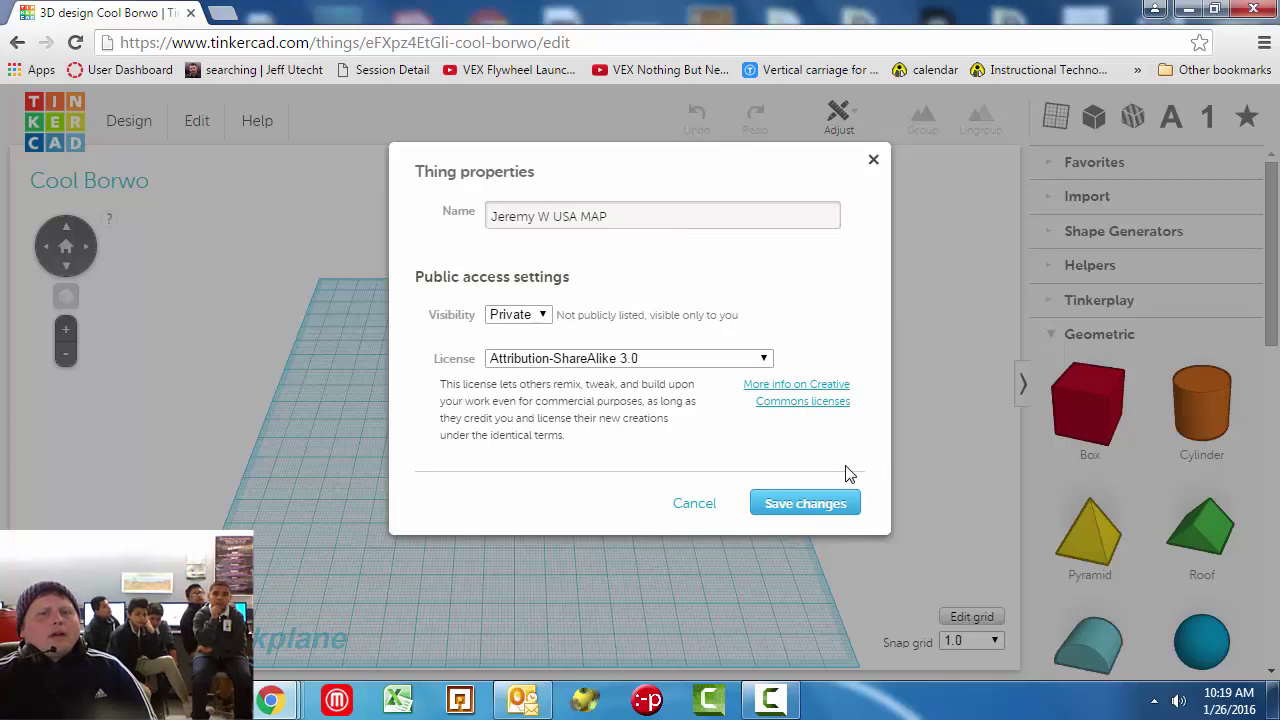
click(787, 503)
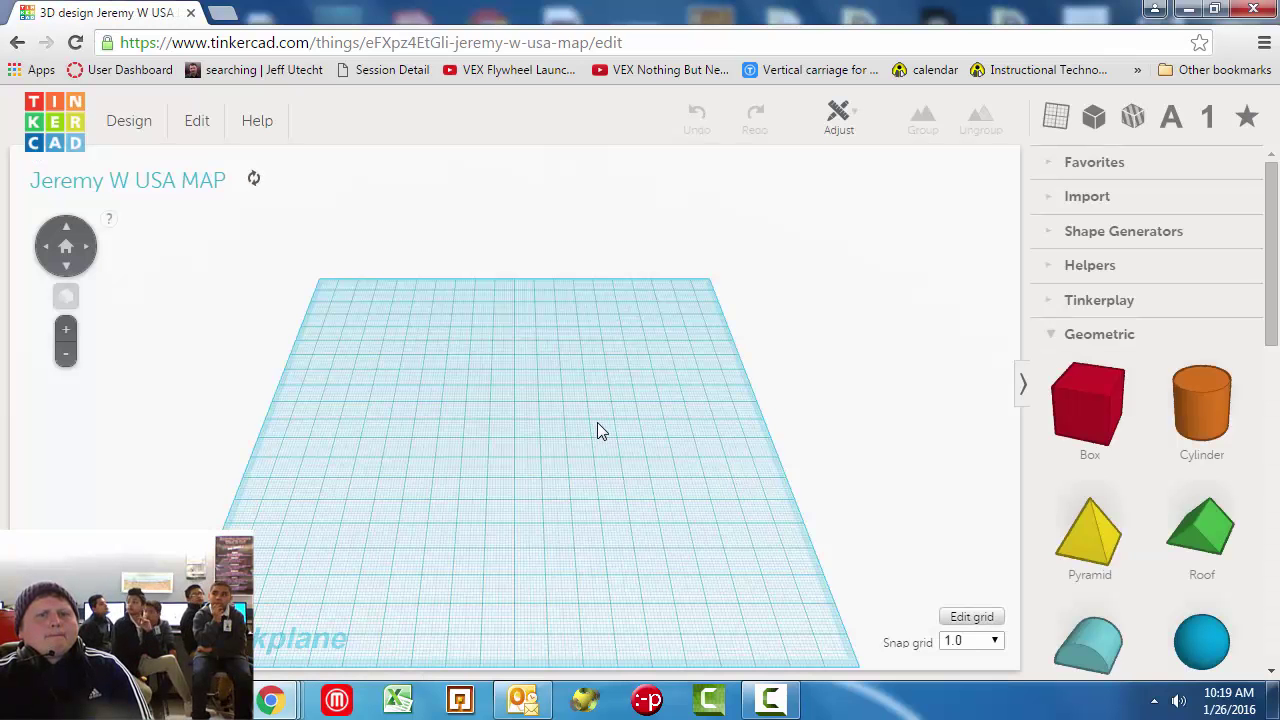
Orbit to a top-down, zoomed-out workplane view and bring up the Windows Start menu.
right_drag(597, 434, 594, 537)
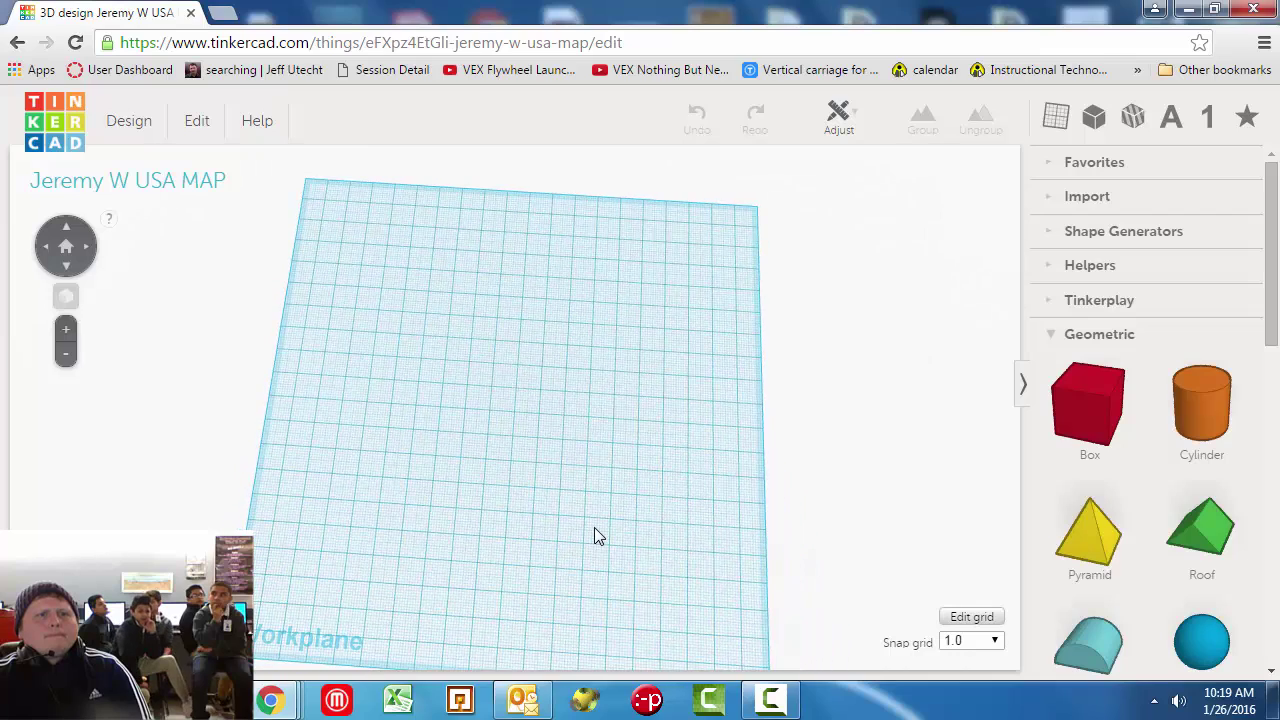
scroll(594, 537, down, 3)
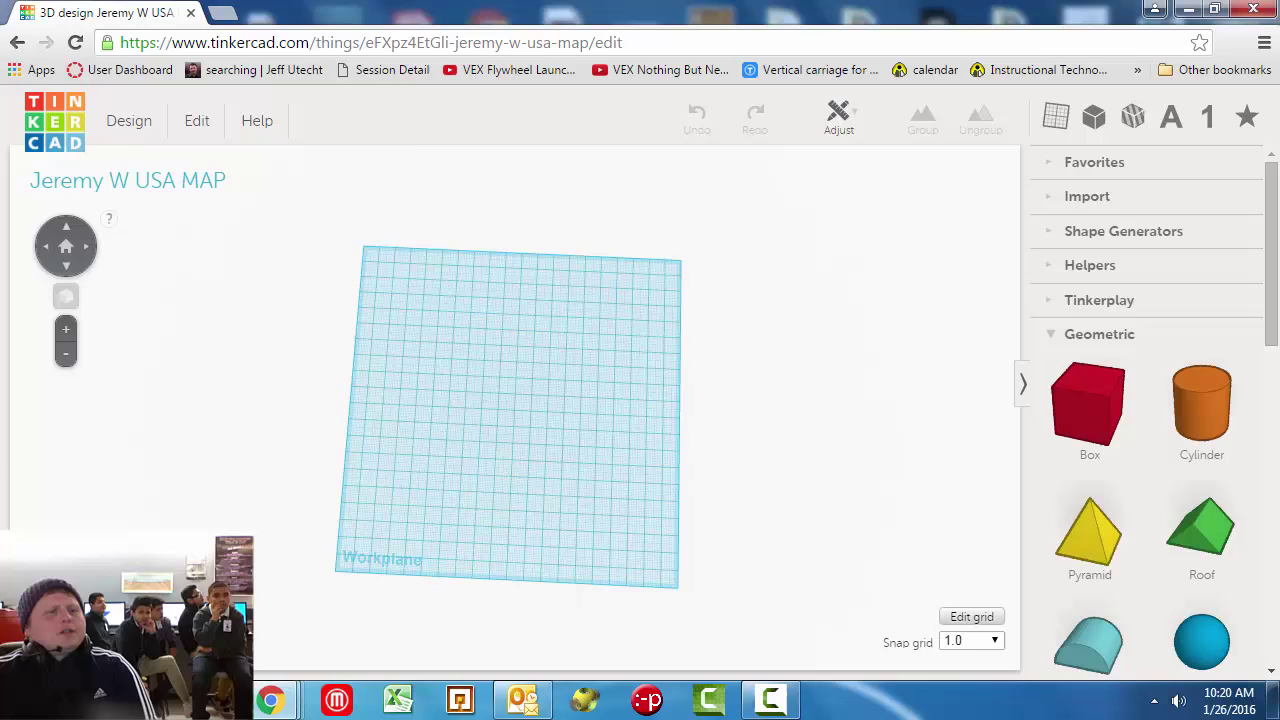
click(20, 700)
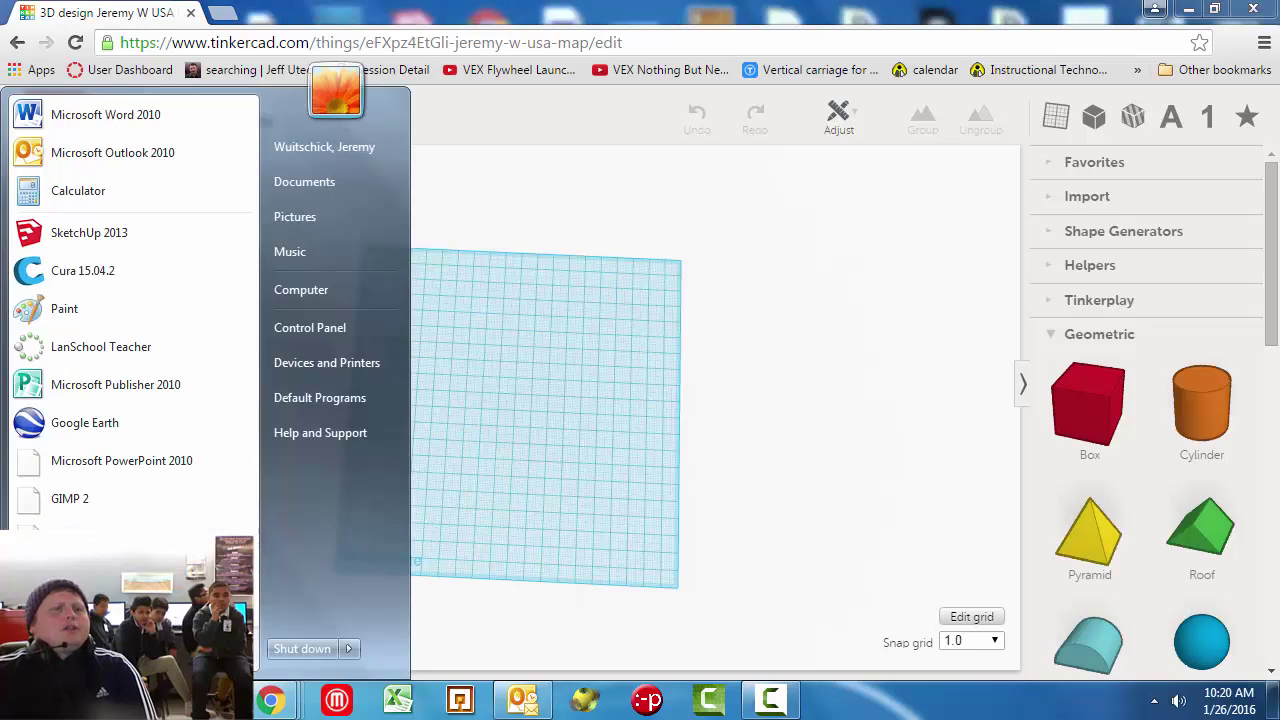
Launch Calculator and move its window up and to the left.
click(88, 195)
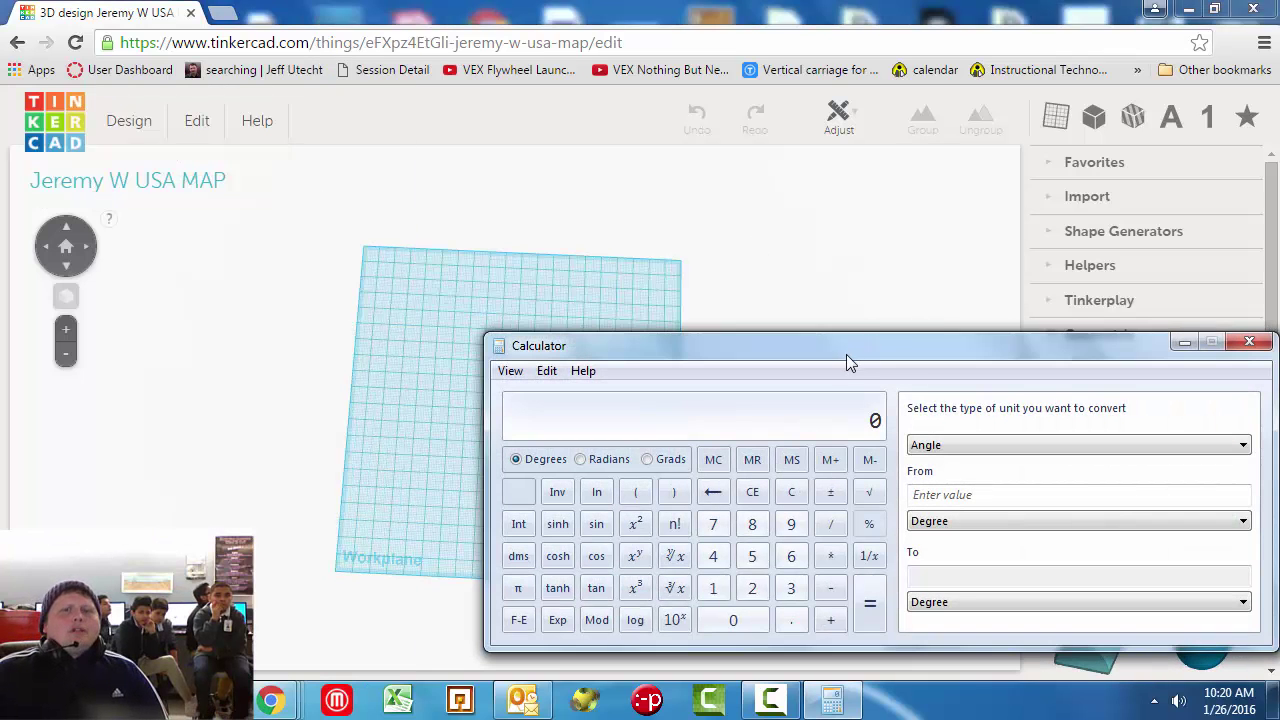
drag(758, 333, 587, 260)
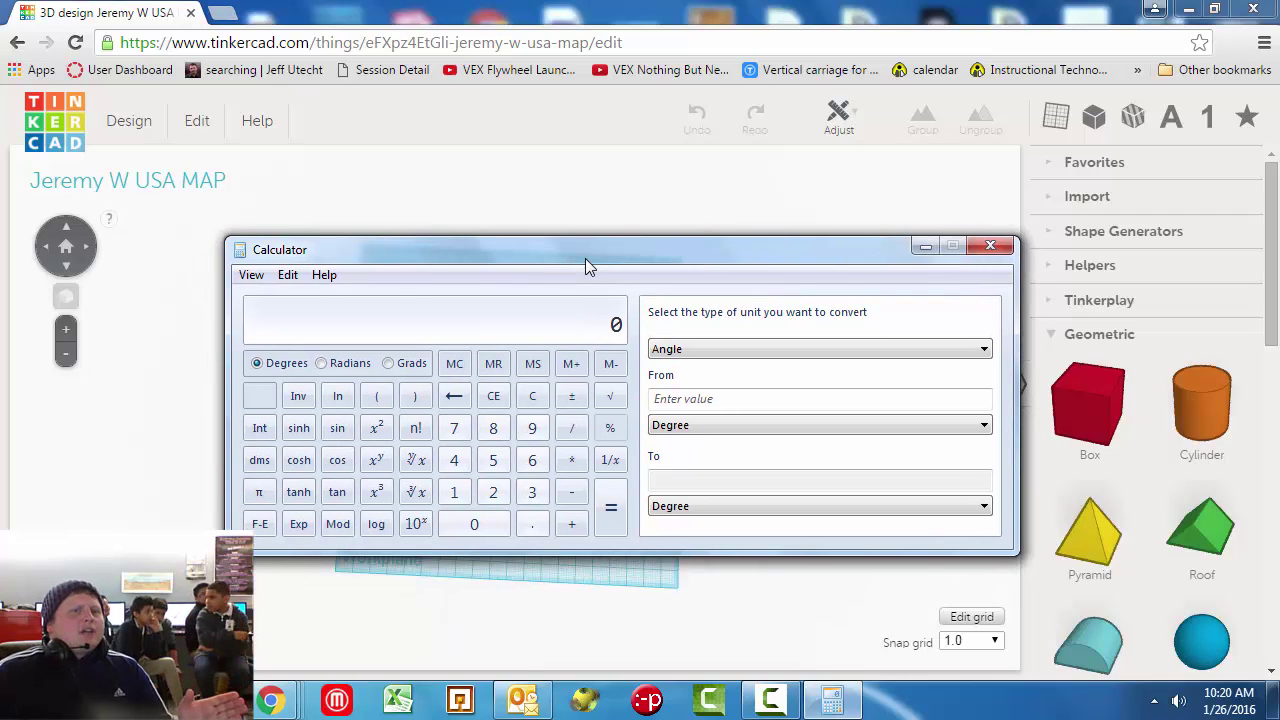
drag(585, 258, 585, 257)
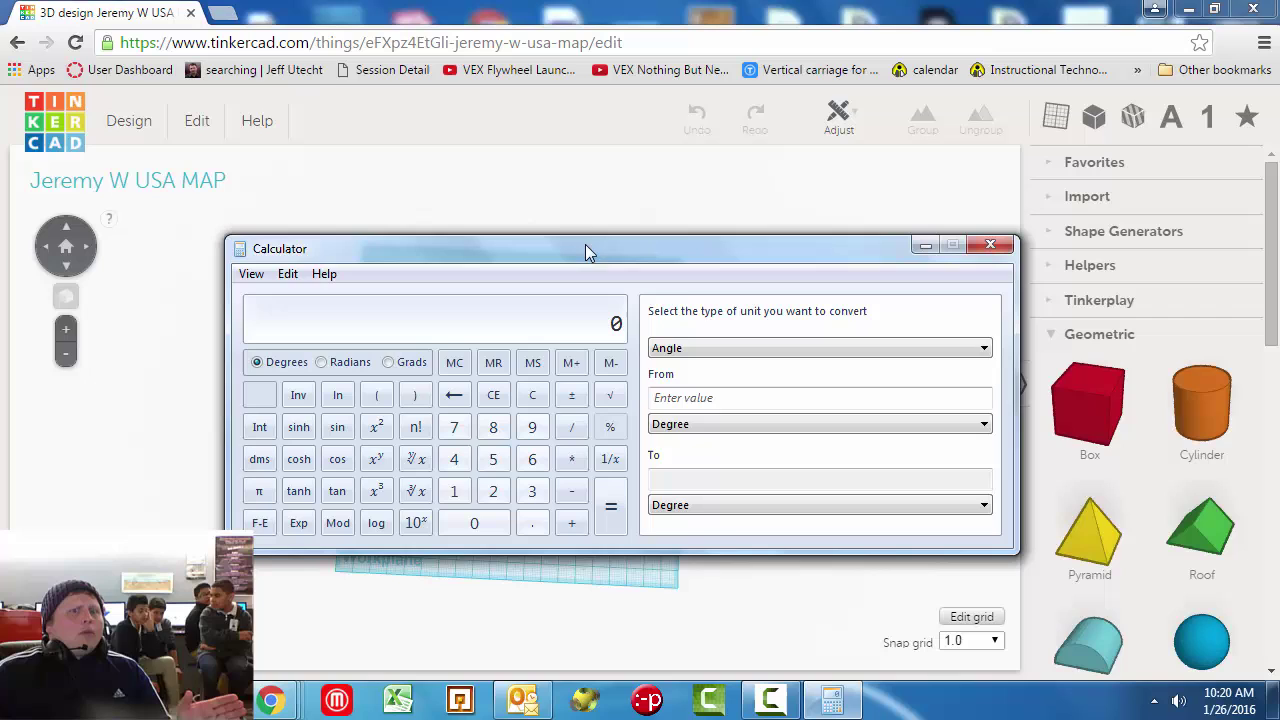
Compute 50 ÷ 4 = 12.5, then close Calculator.
click(493, 466)
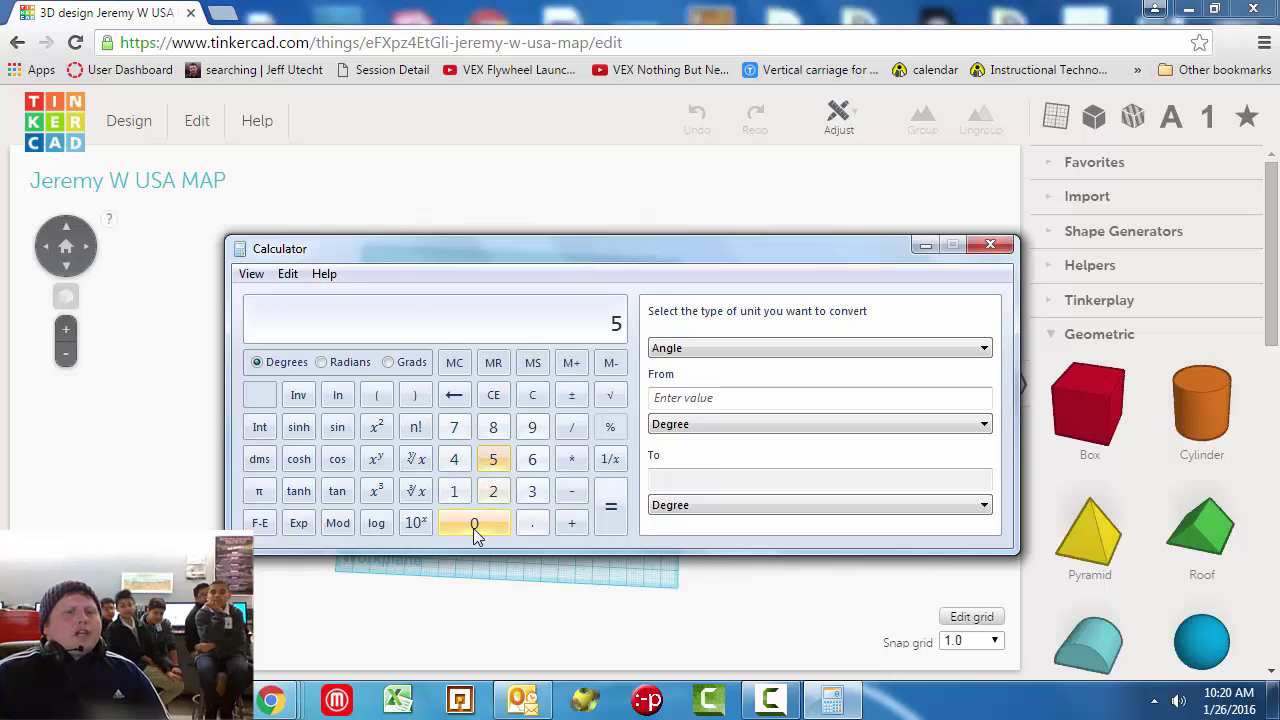
click(474, 523)
click(576, 432)
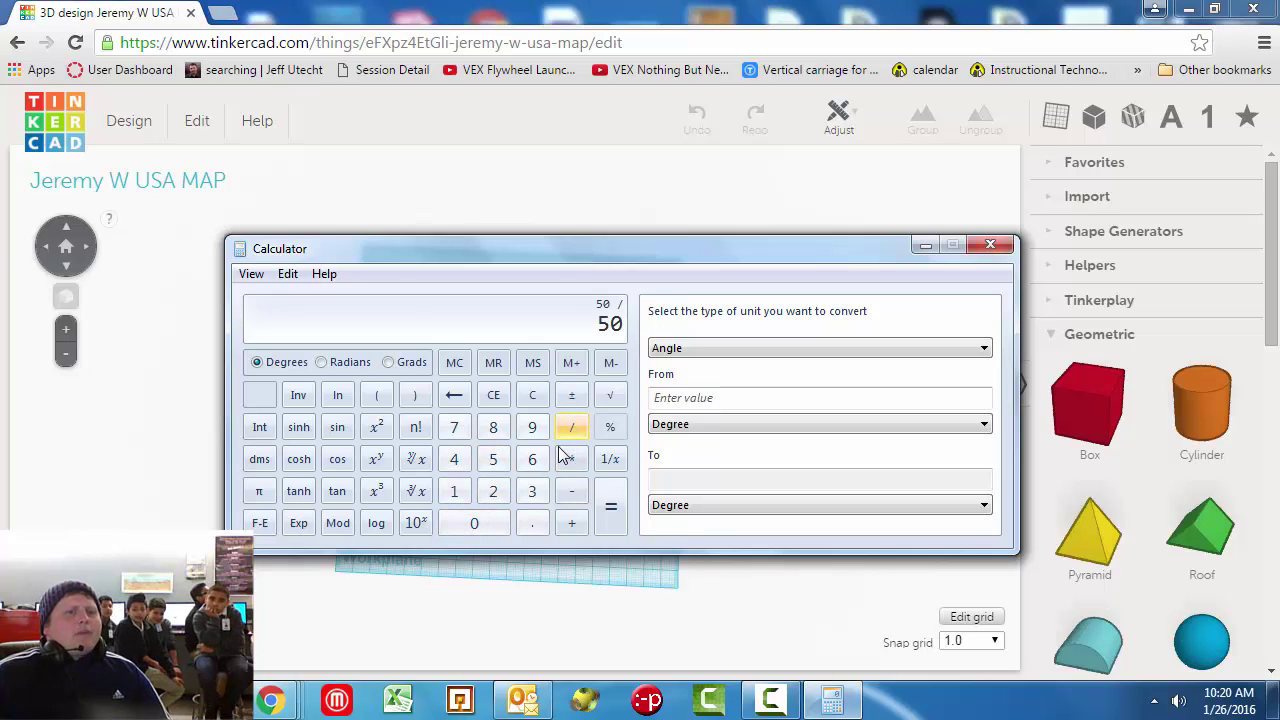
click(454, 459)
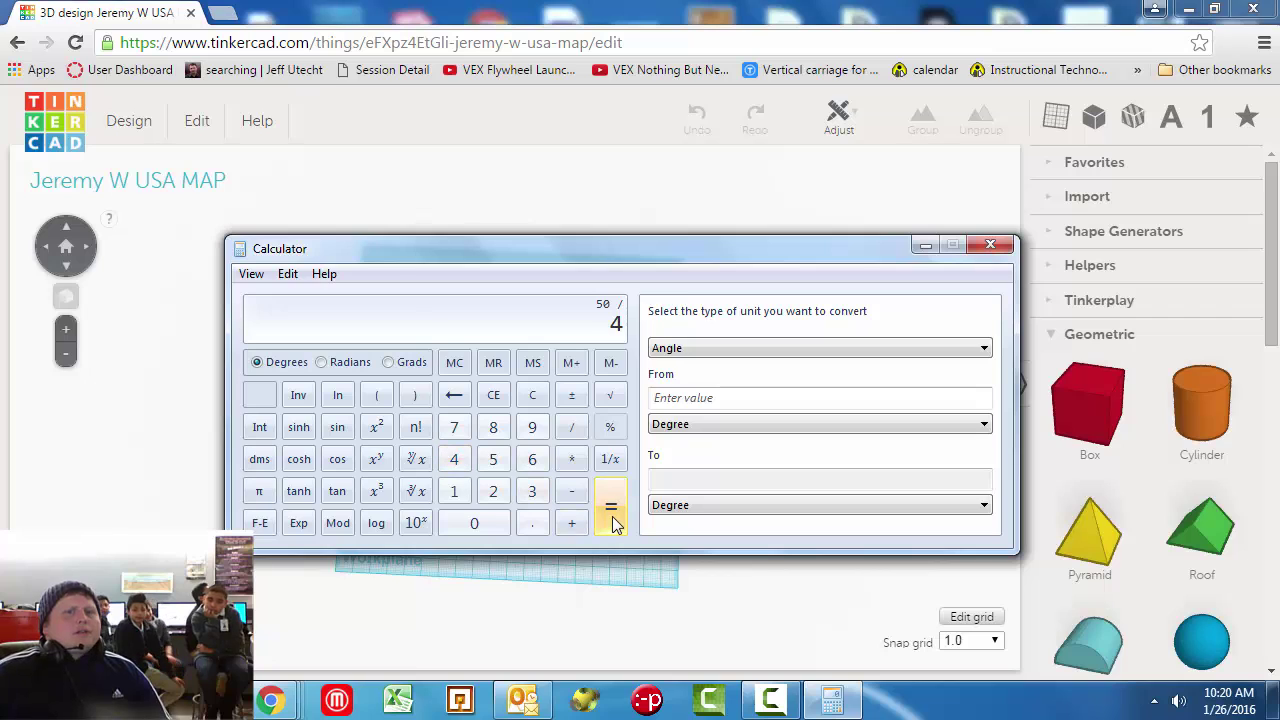
click(612, 518)
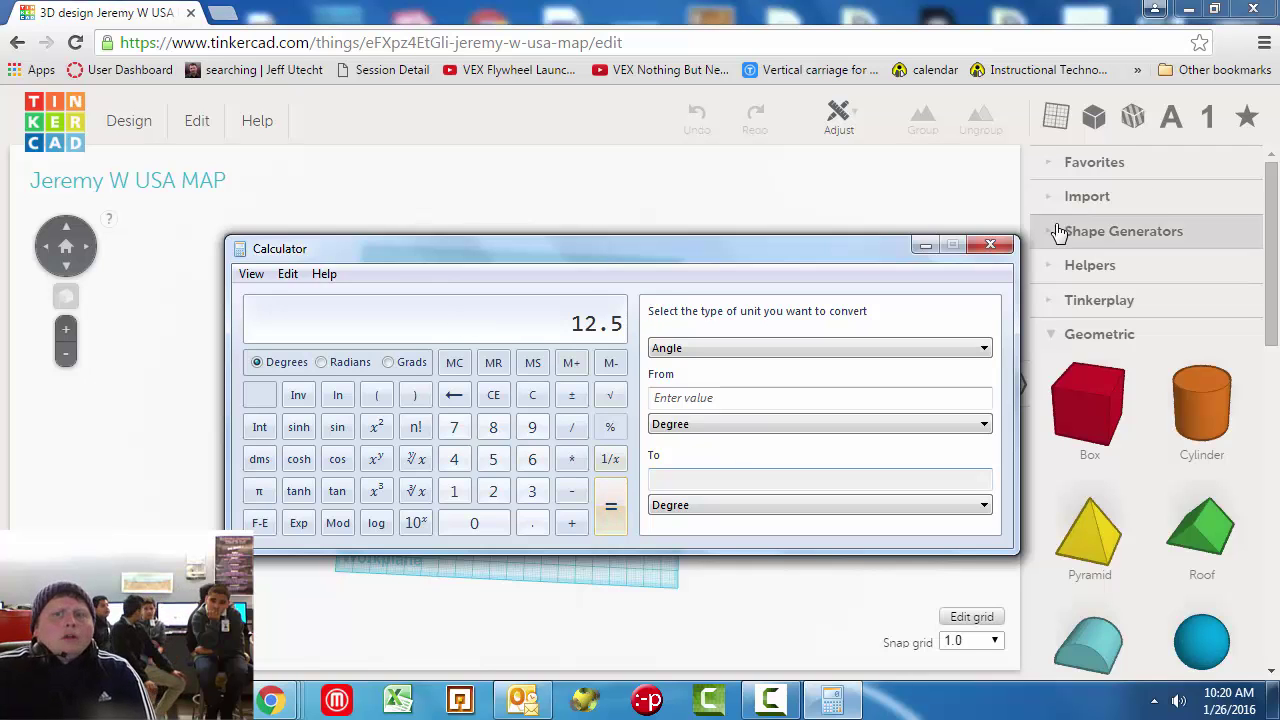
click(991, 246)
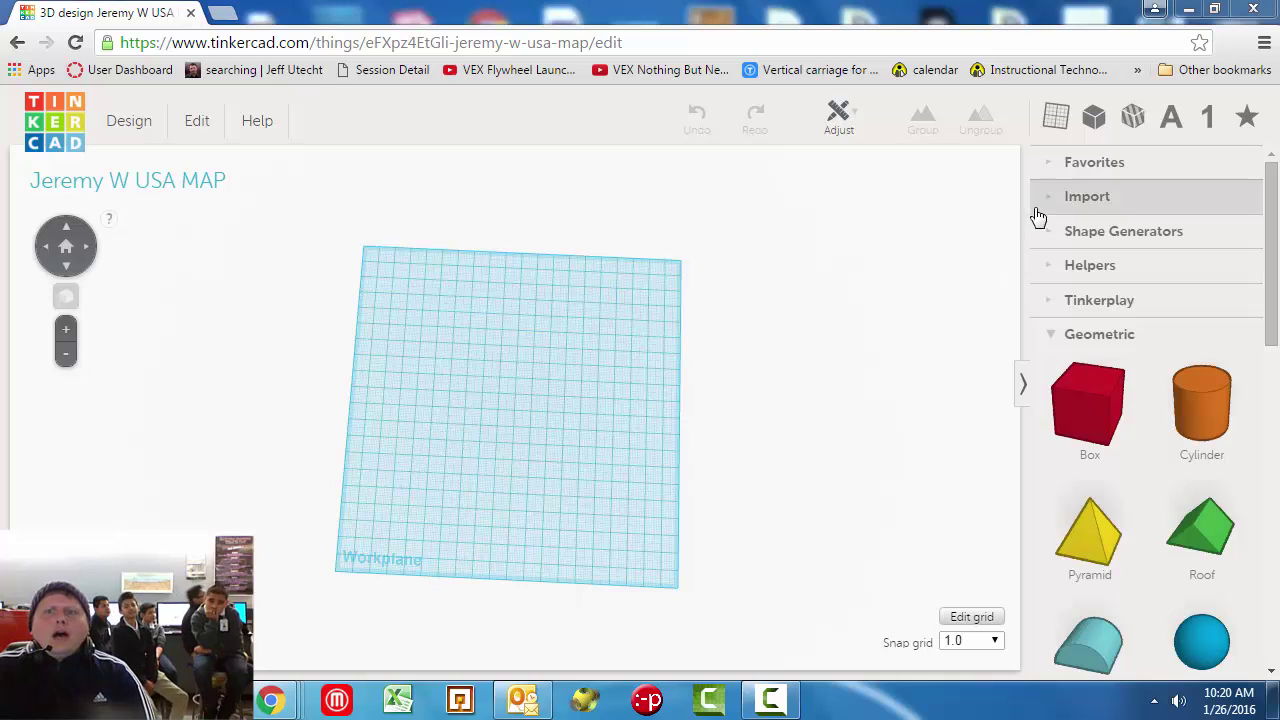
Collapse Geometric and expand Shape Generators, collapsing its Tinkercad subsection.
click(1049, 336)
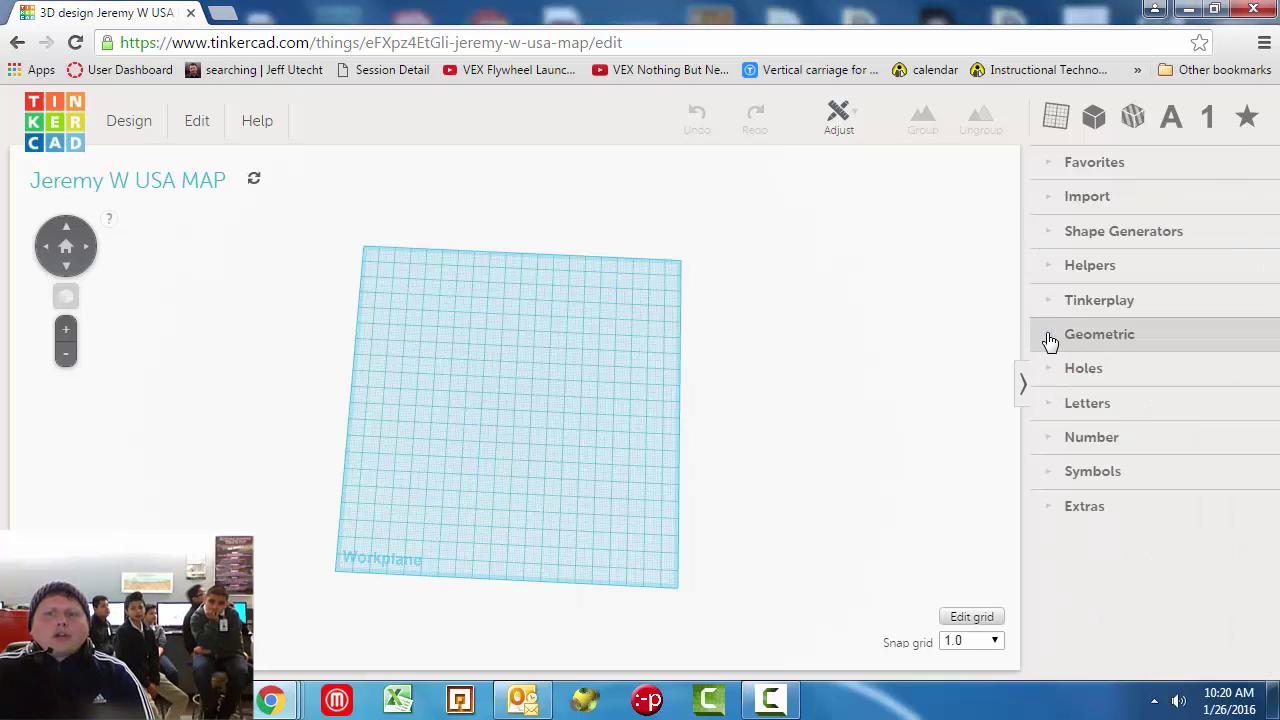
click(1049, 336)
scroll(1046, 343, down, 4)
scroll(1045, 336, up, 4)
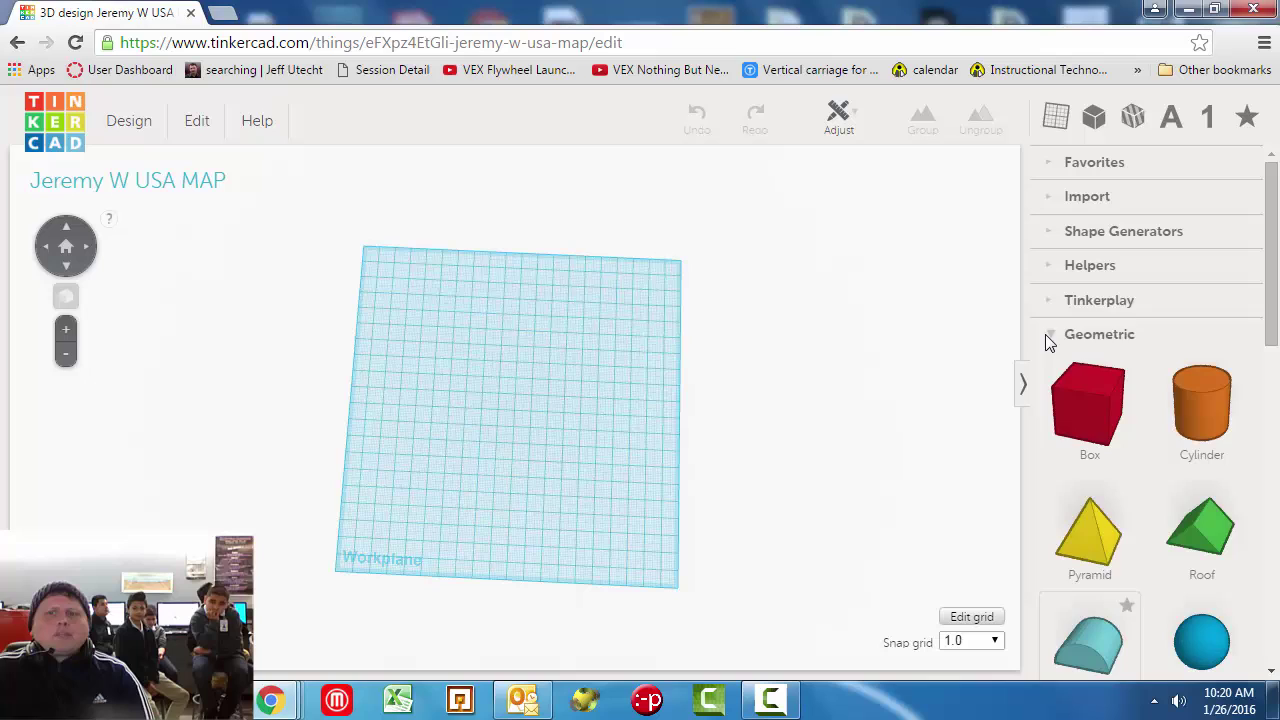
click(1052, 340)
click(1052, 340)
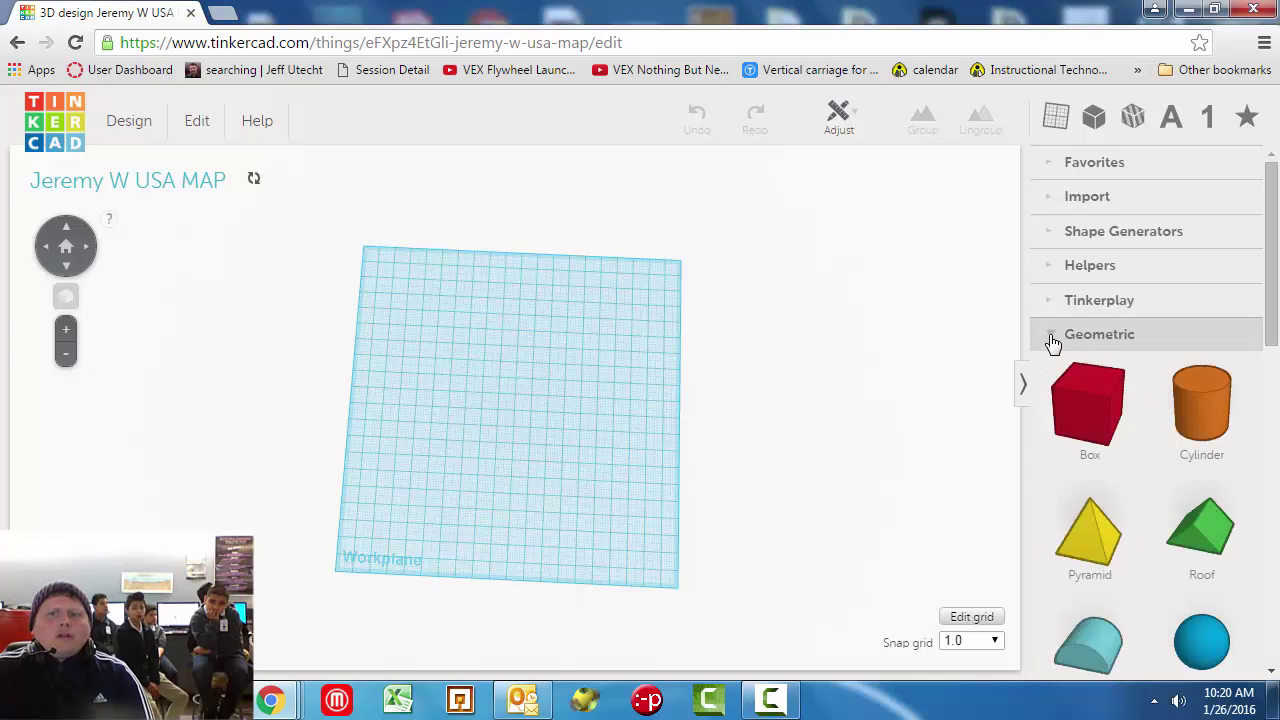
click(1053, 340)
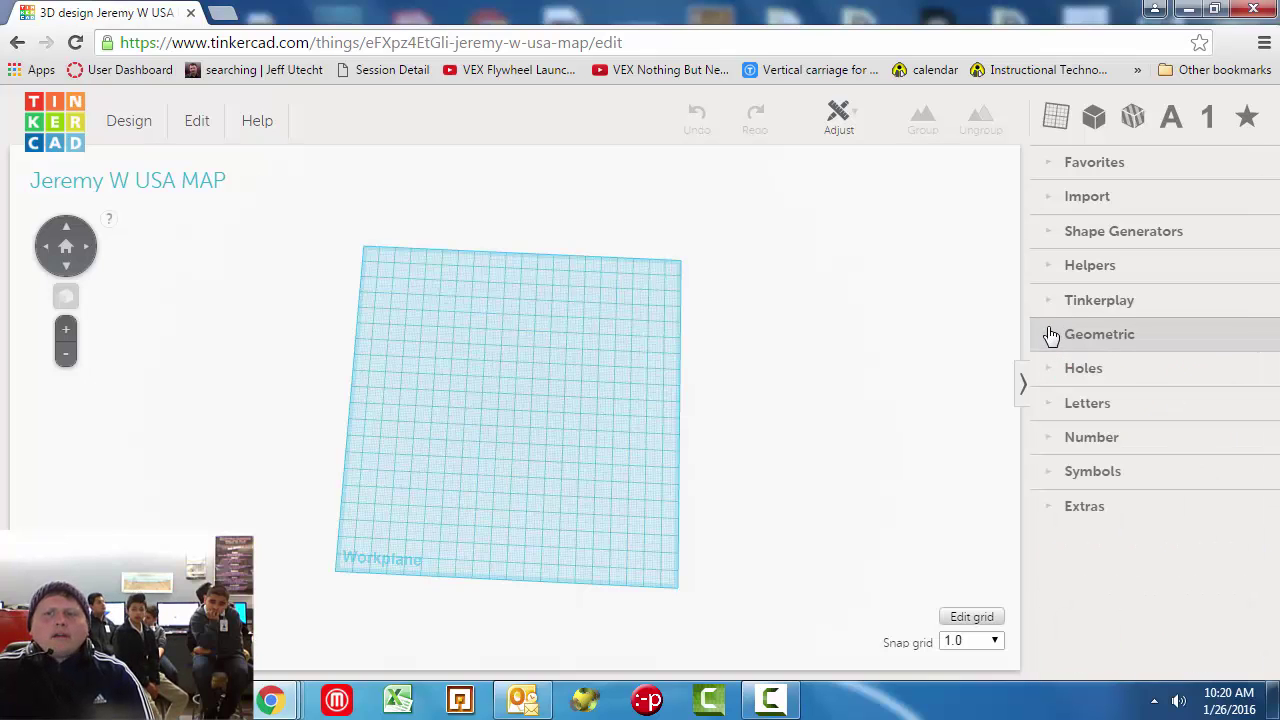
click(1049, 236)
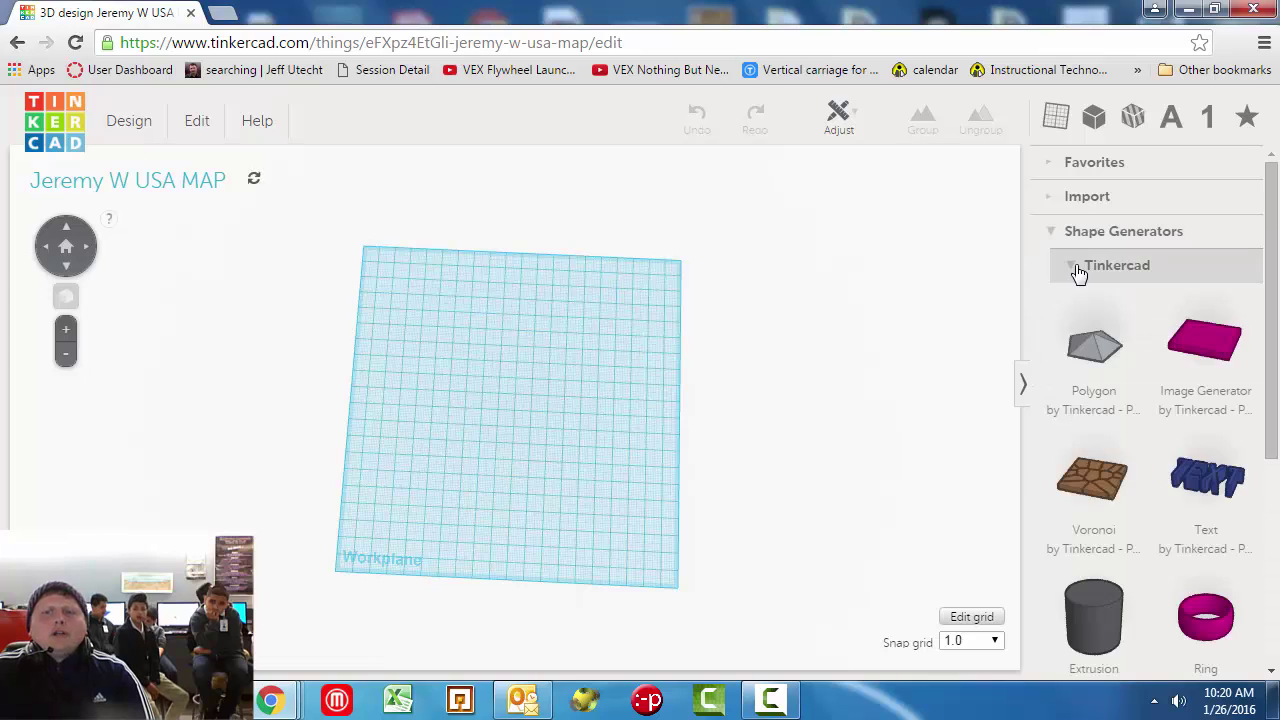
click(1072, 270)
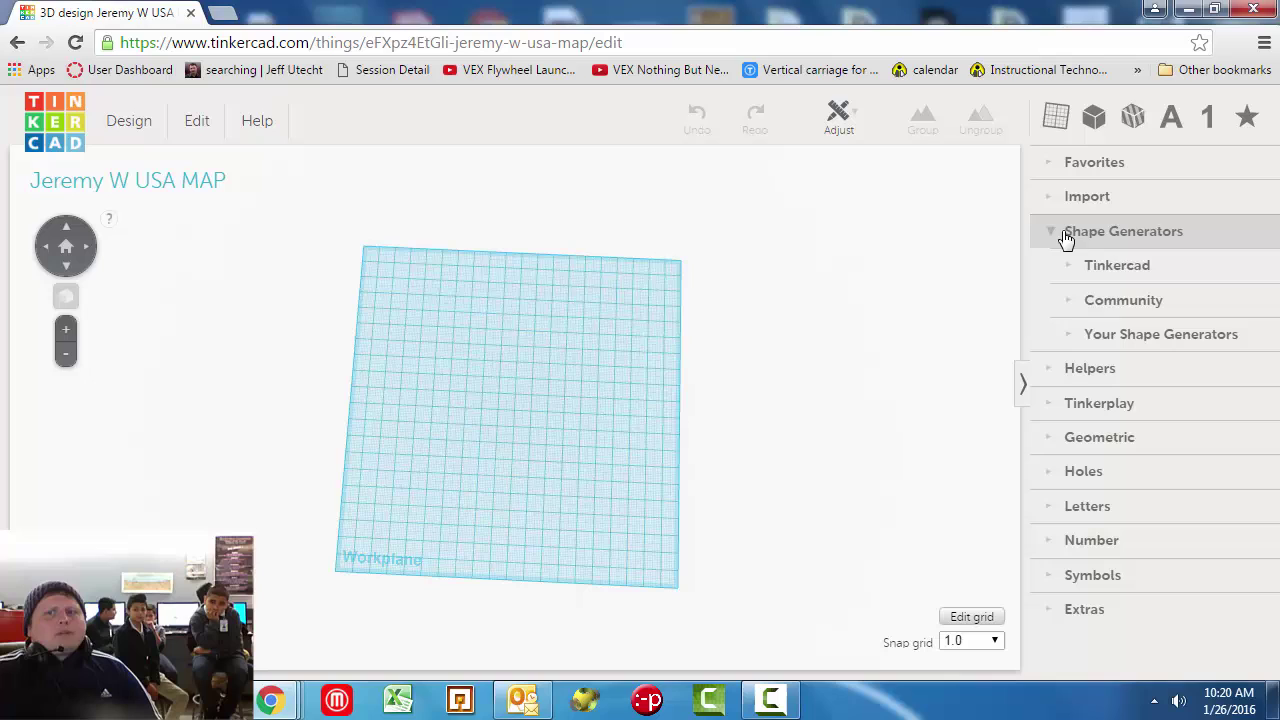
Show the Community shape generators and go to page 2.
click(1073, 304)
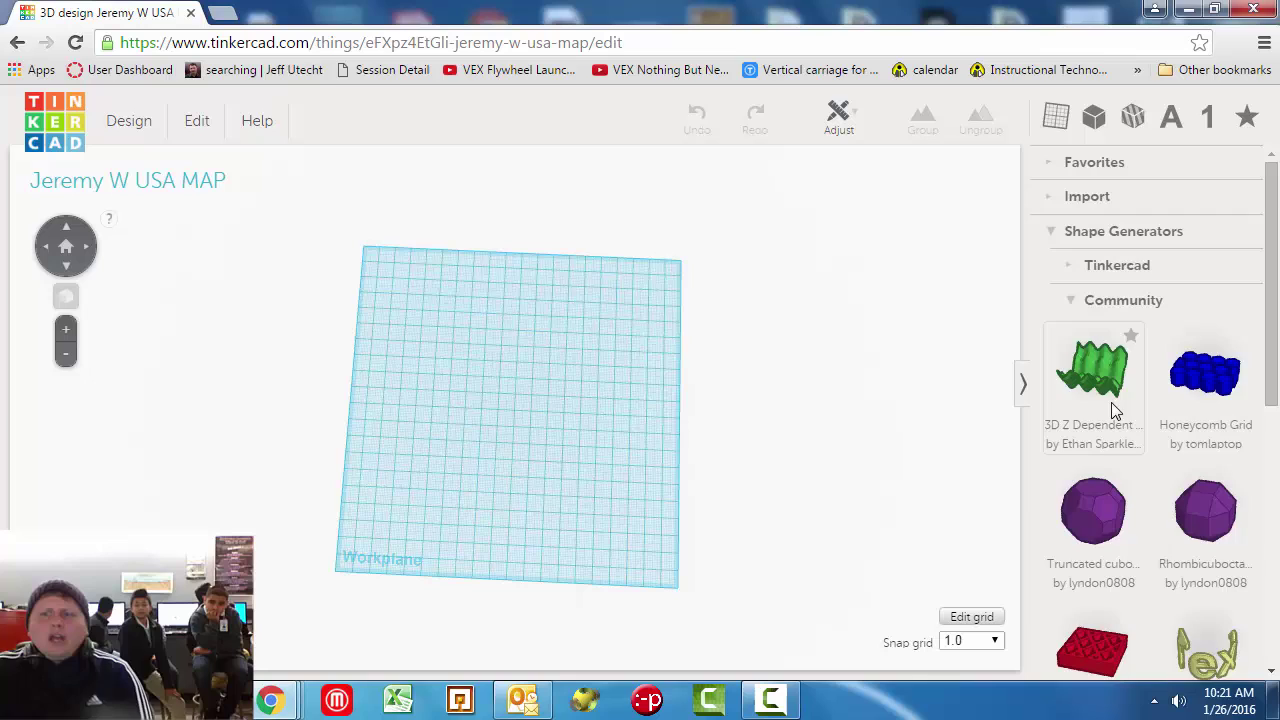
scroll(1115, 410, down, 3)
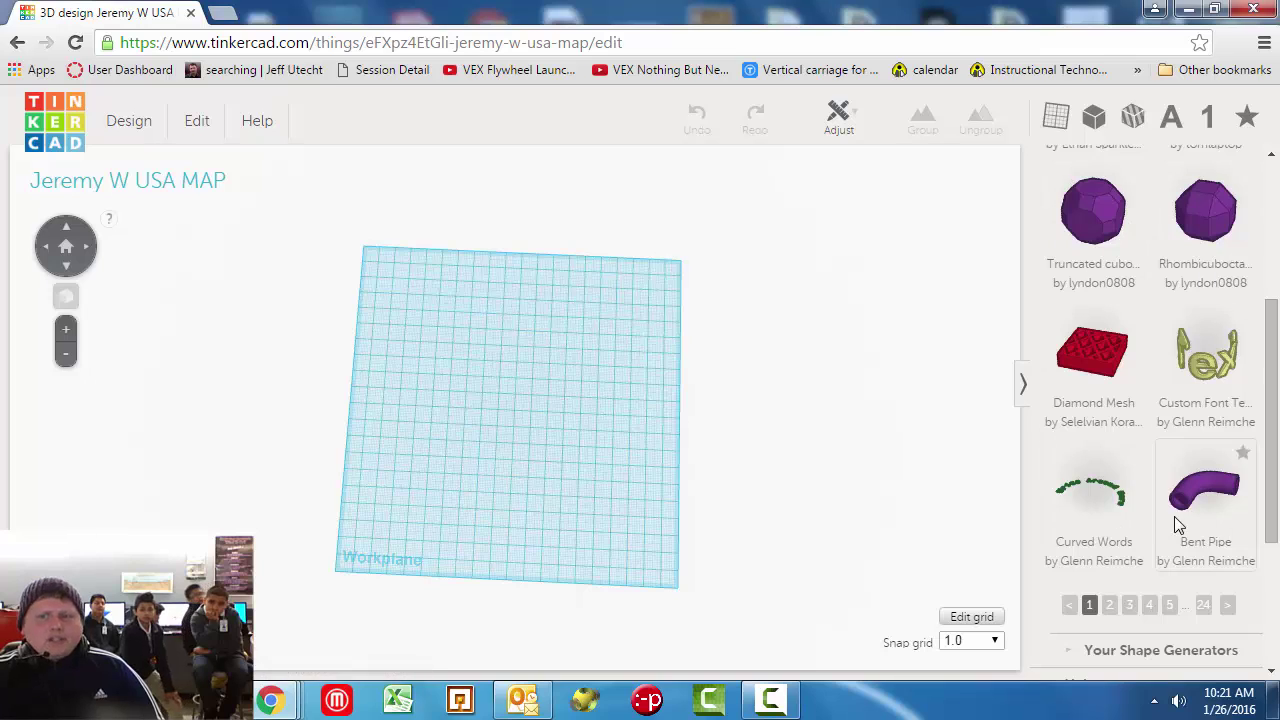
scroll(1150, 330, up, 2)
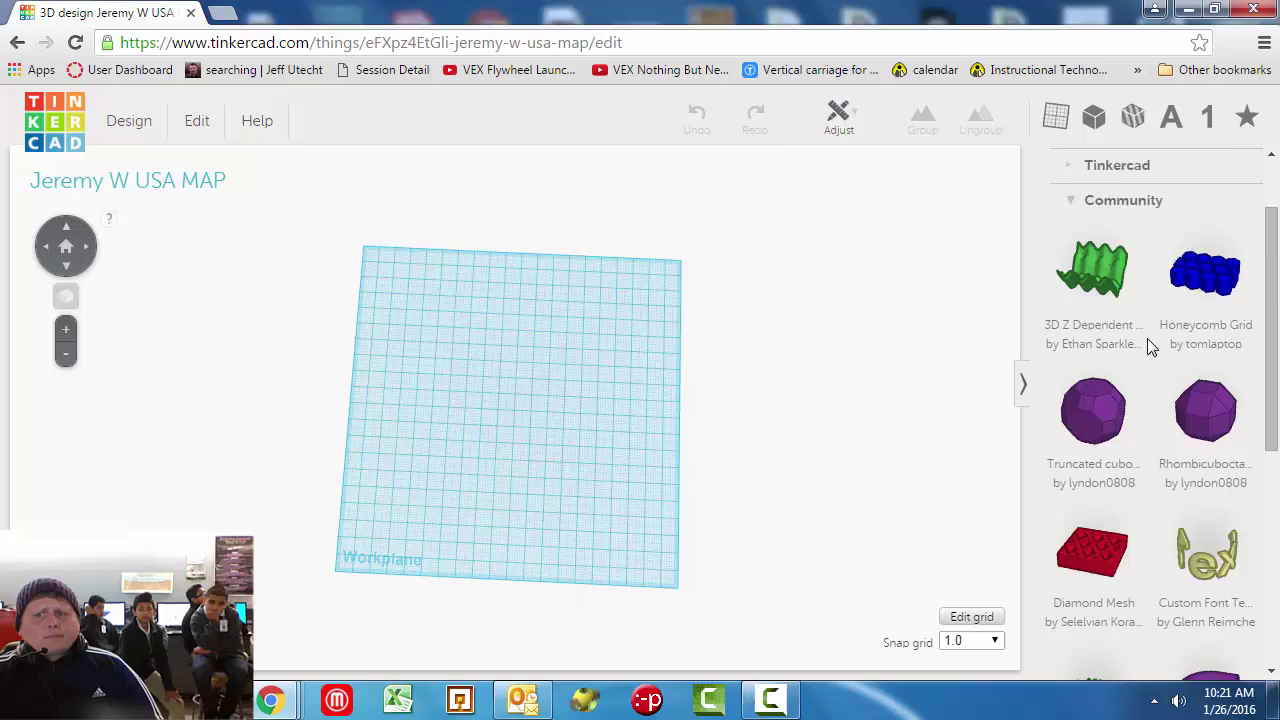
scroll(1147, 338, down, 2)
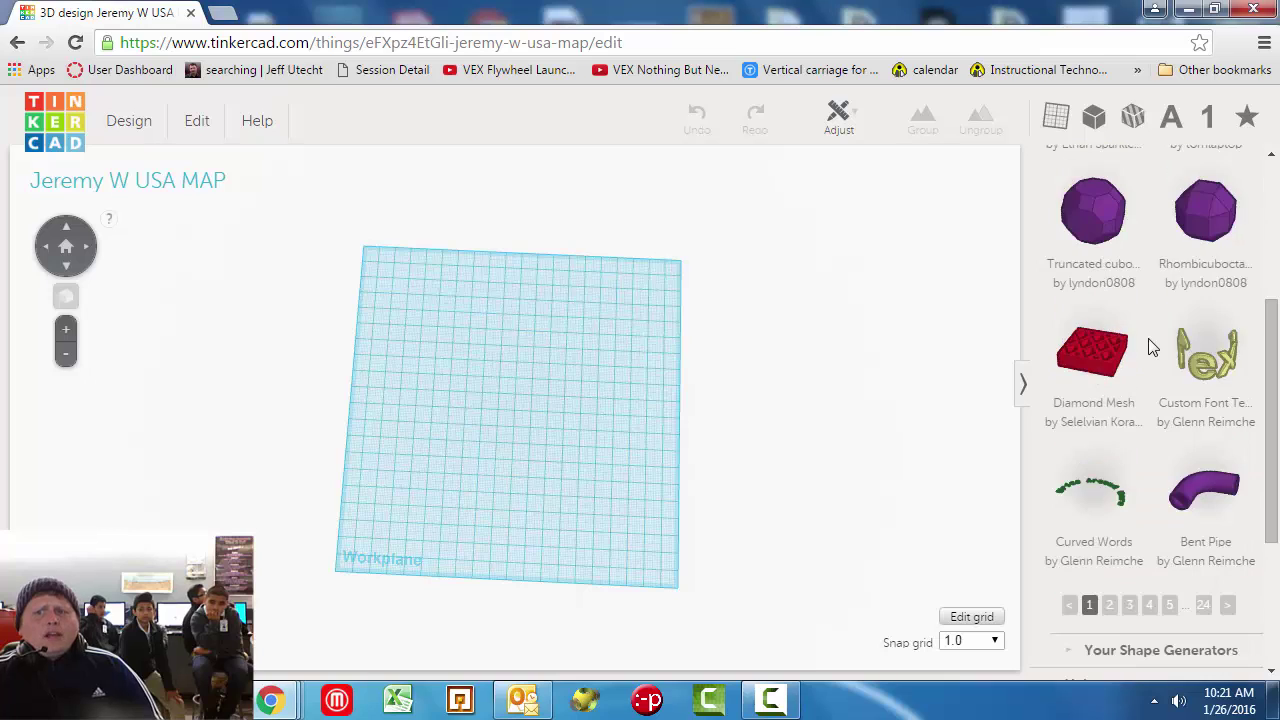
click(1089, 606)
click(1110, 606)
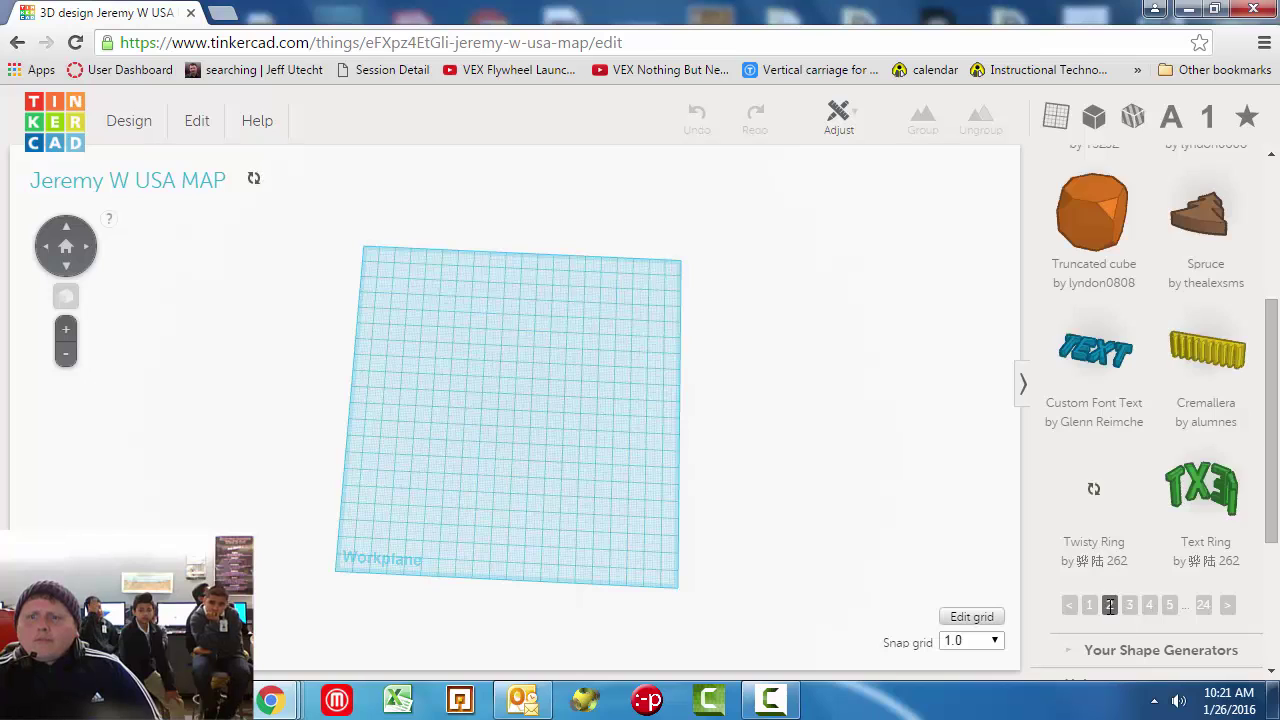
scroll(1110, 600, up, 3)
scroll(1117, 585, down, 4)
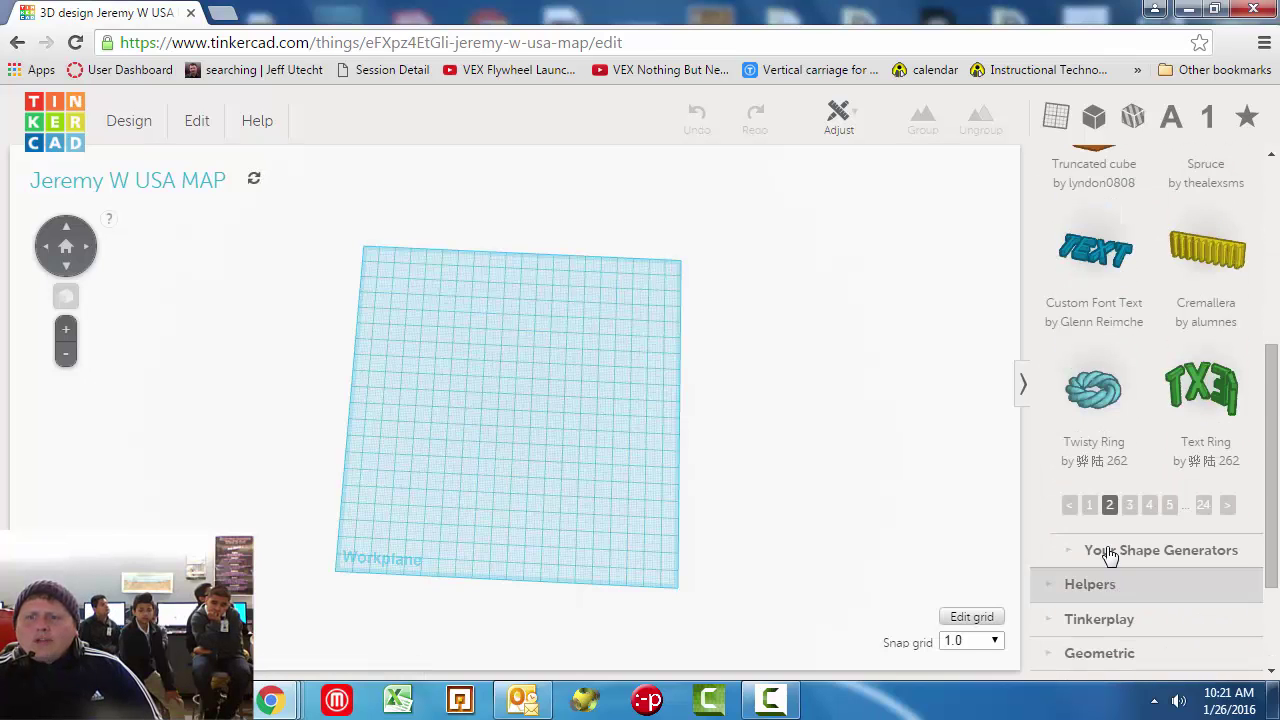
Page through Community generator pages 3, 4 and 5.
click(1131, 506)
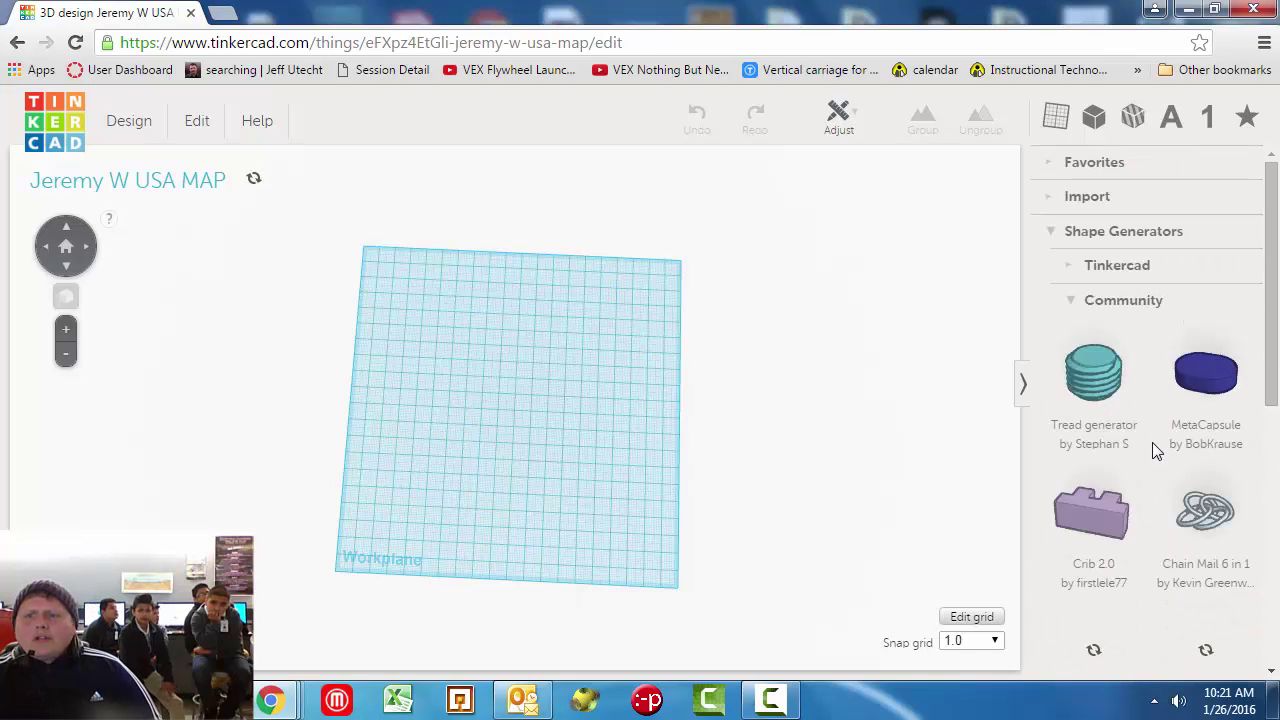
scroll(1152, 442, down, 2)
scroll(1157, 485, down, 3)
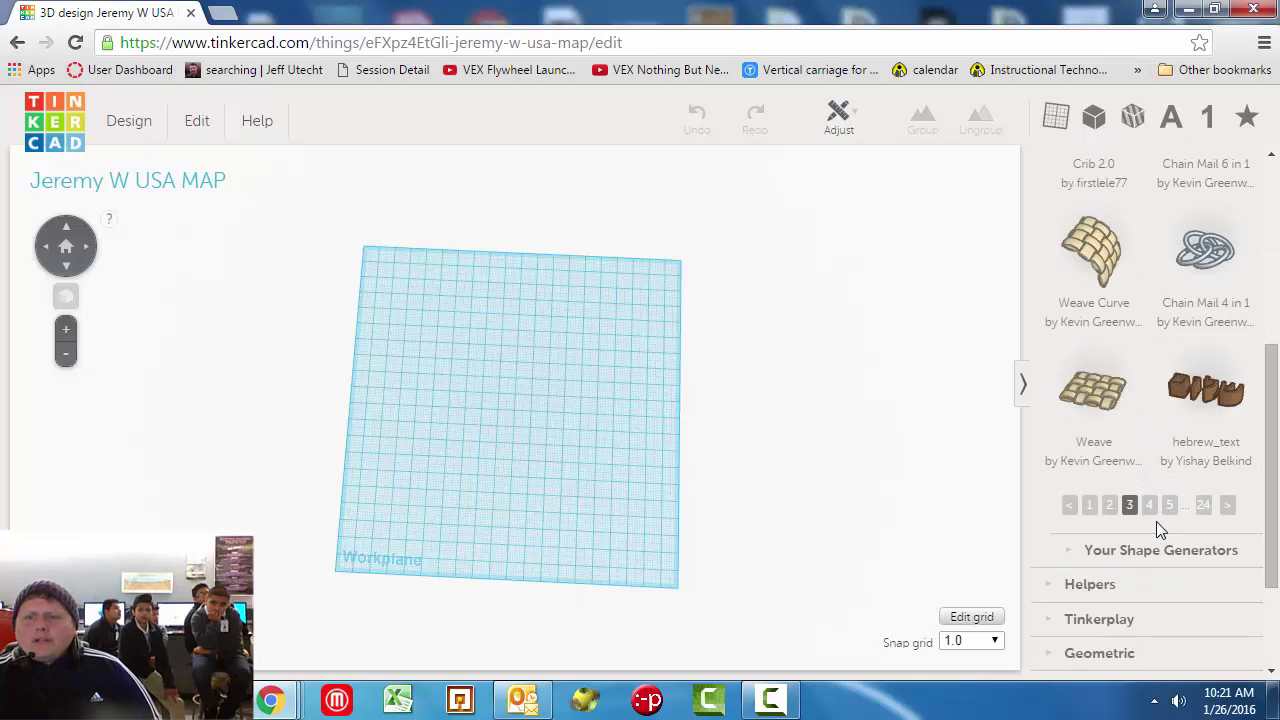
click(1149, 505)
scroll(1173, 490, up, 4)
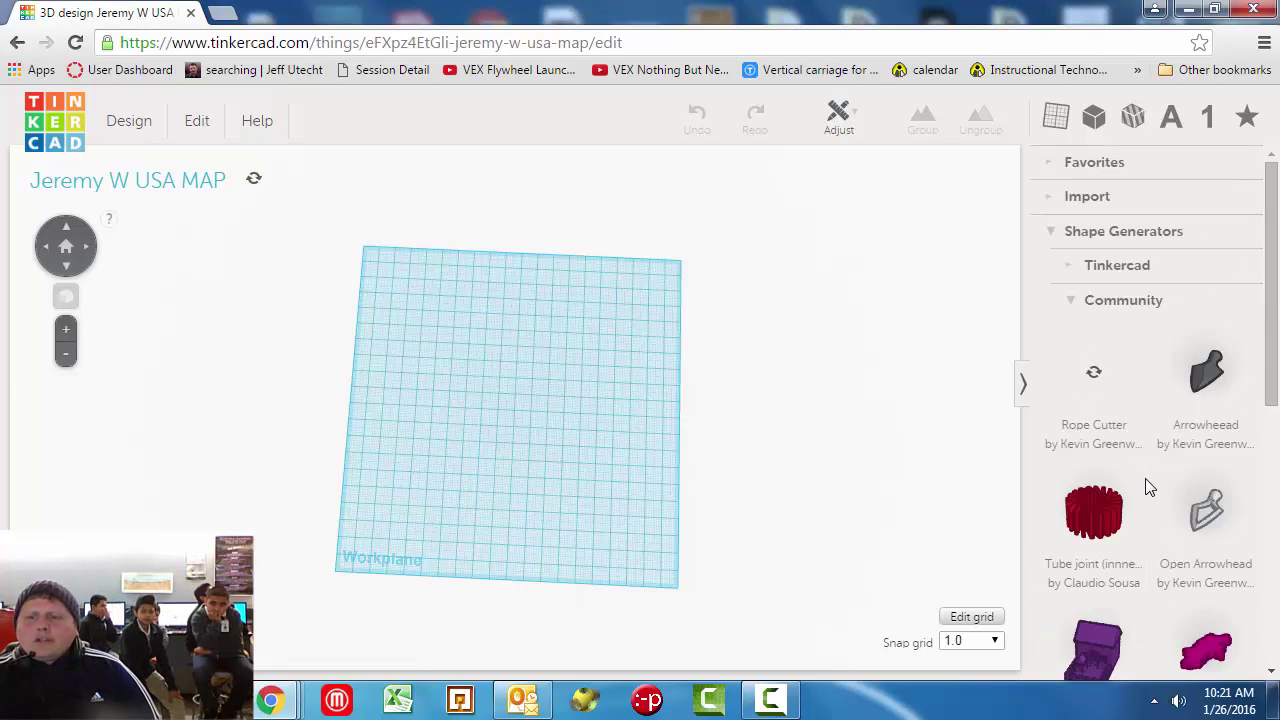
scroll(1146, 480, down, 2)
scroll(1147, 485, down, 2)
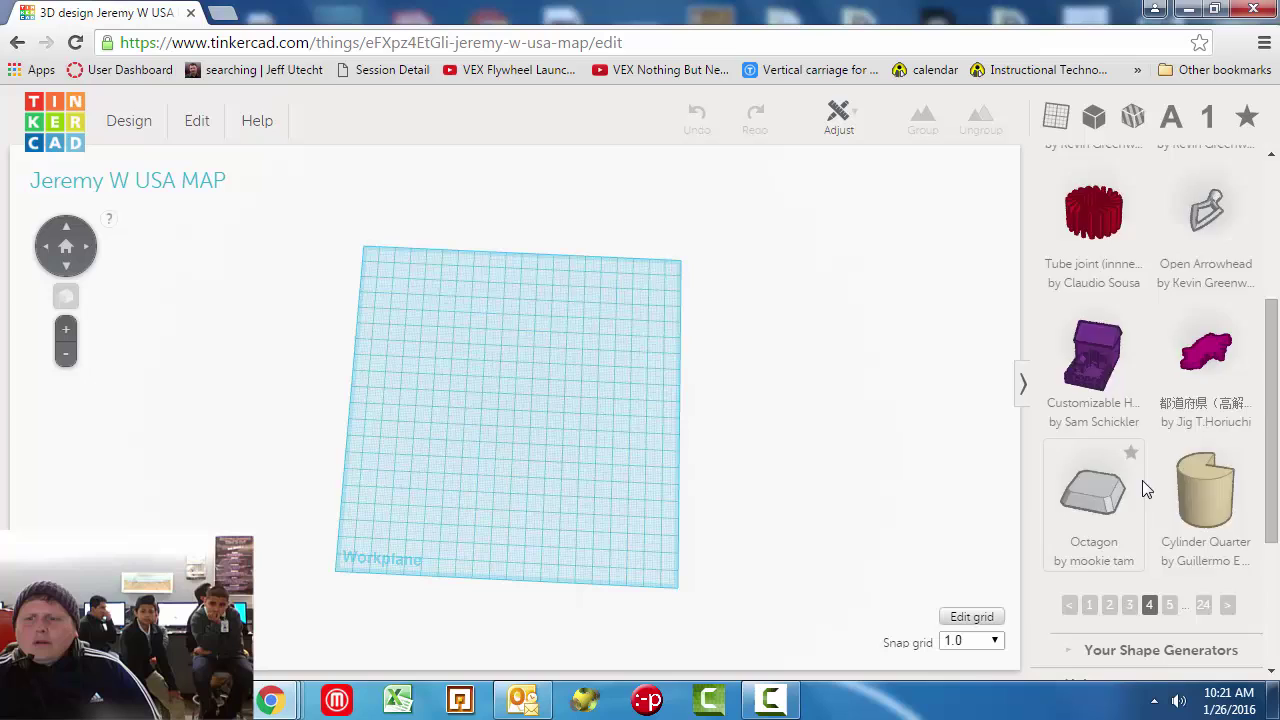
click(1170, 506)
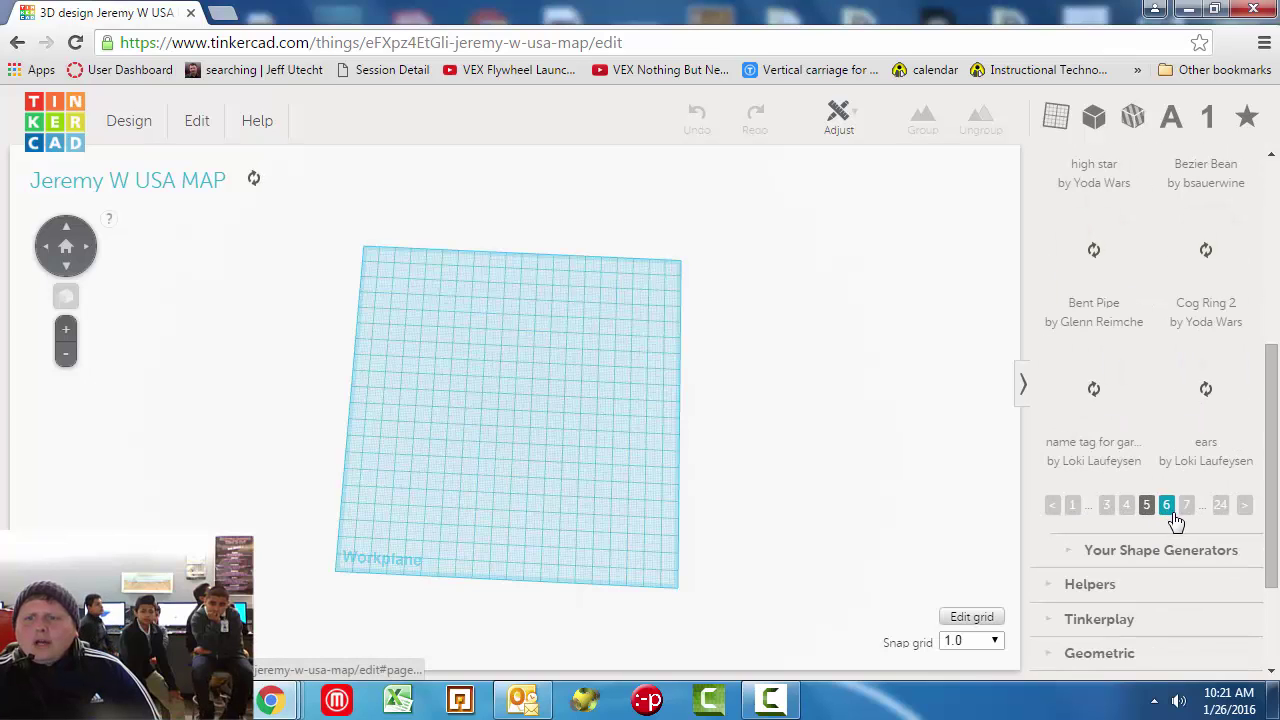
scroll(1153, 480, up, 3)
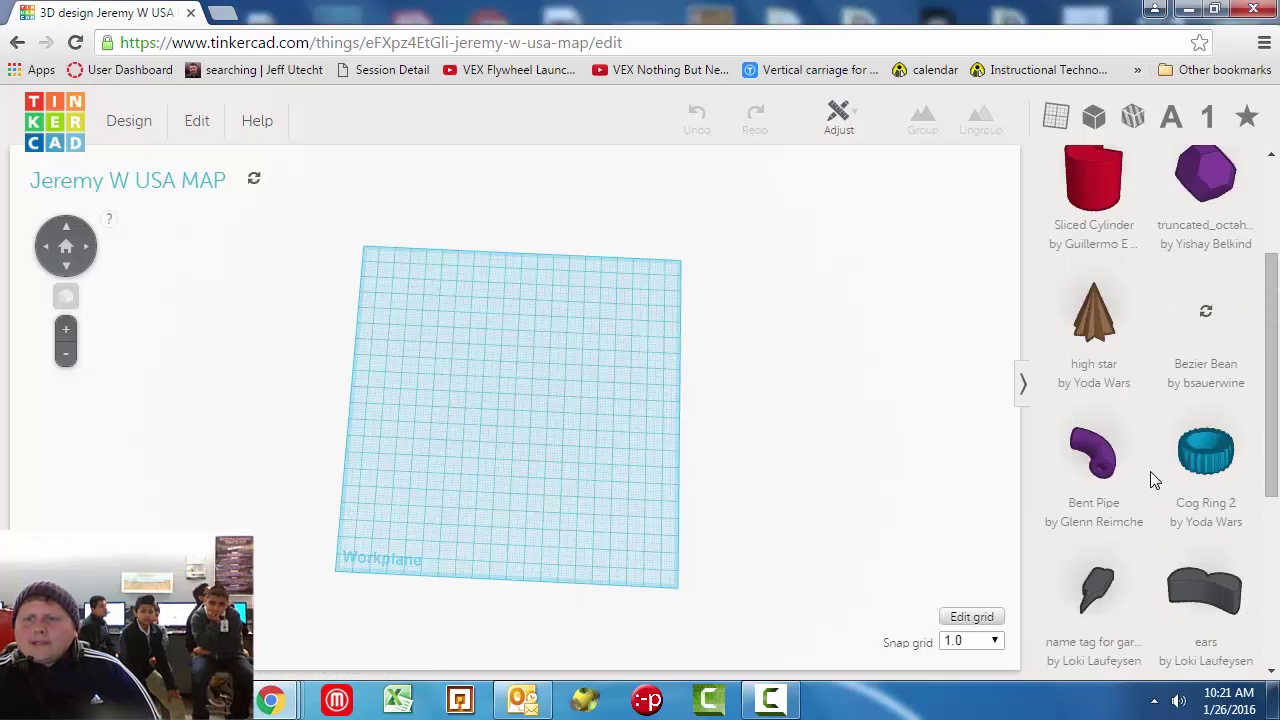
scroll(1150, 481, down, 2)
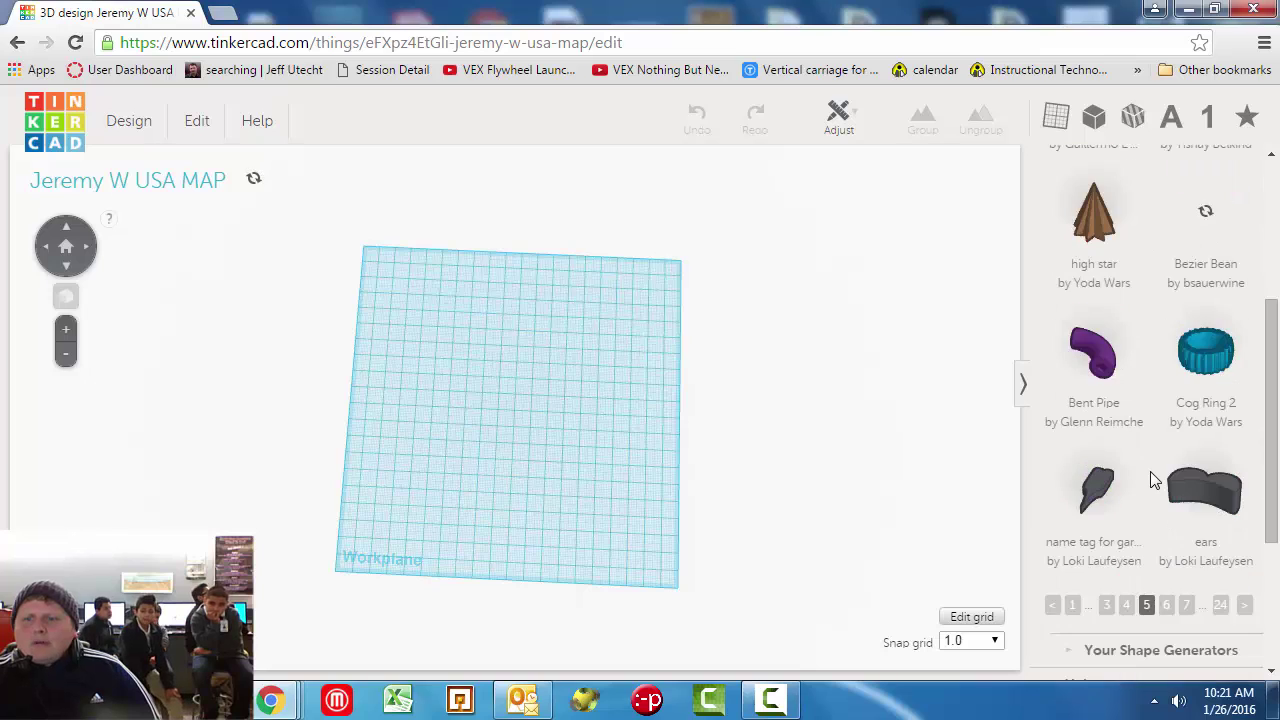
Continue to pages 6 and 7, where the US States generator appears.
click(1168, 606)
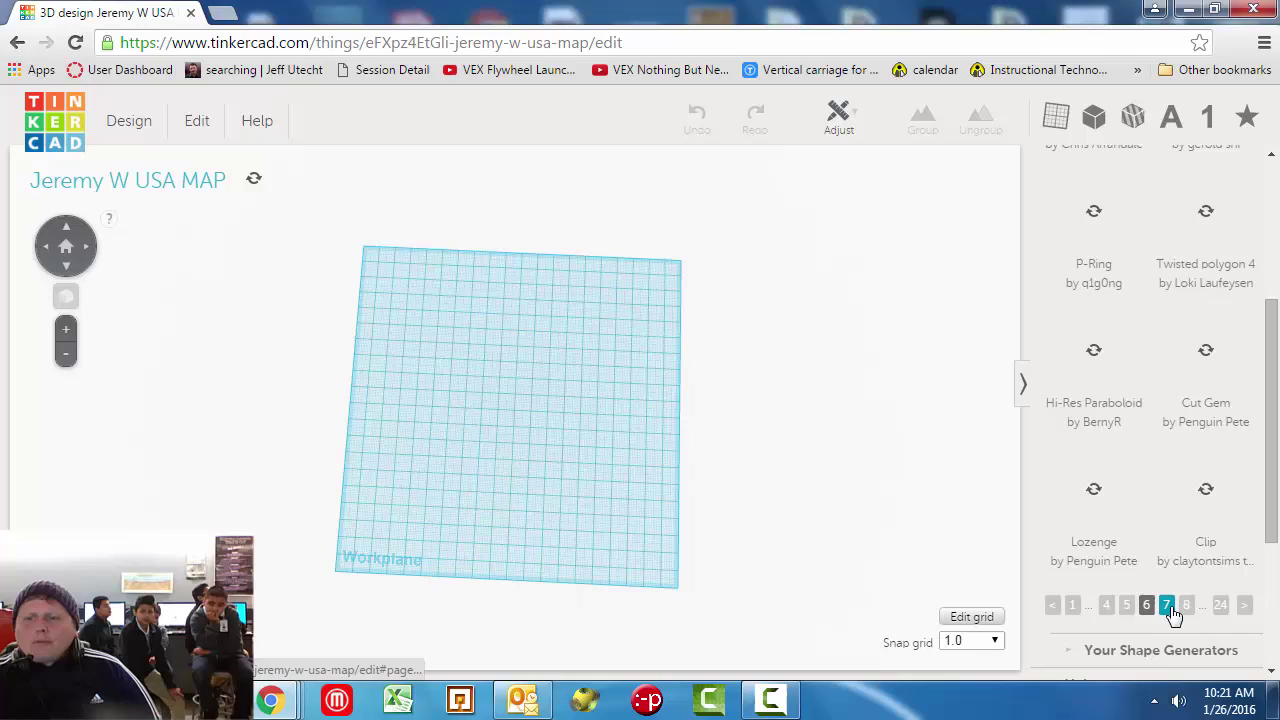
scroll(1161, 524, up, 2)
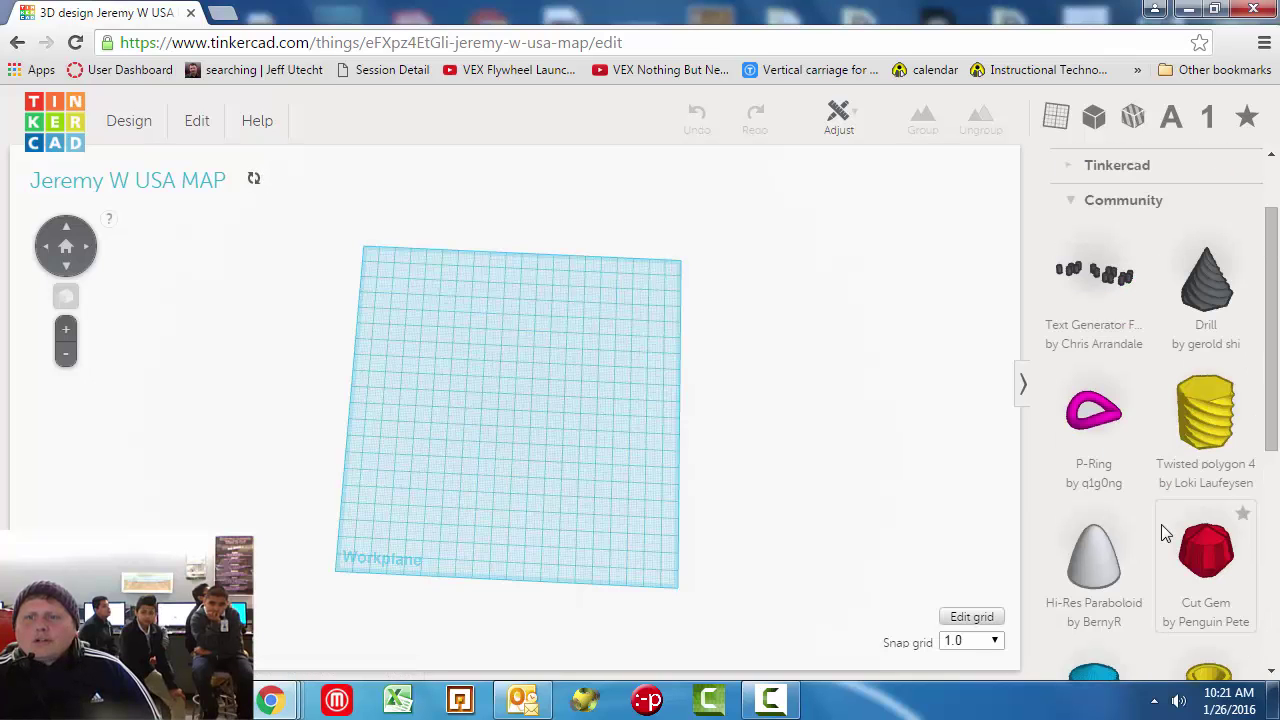
scroll(1160, 522, down, 2)
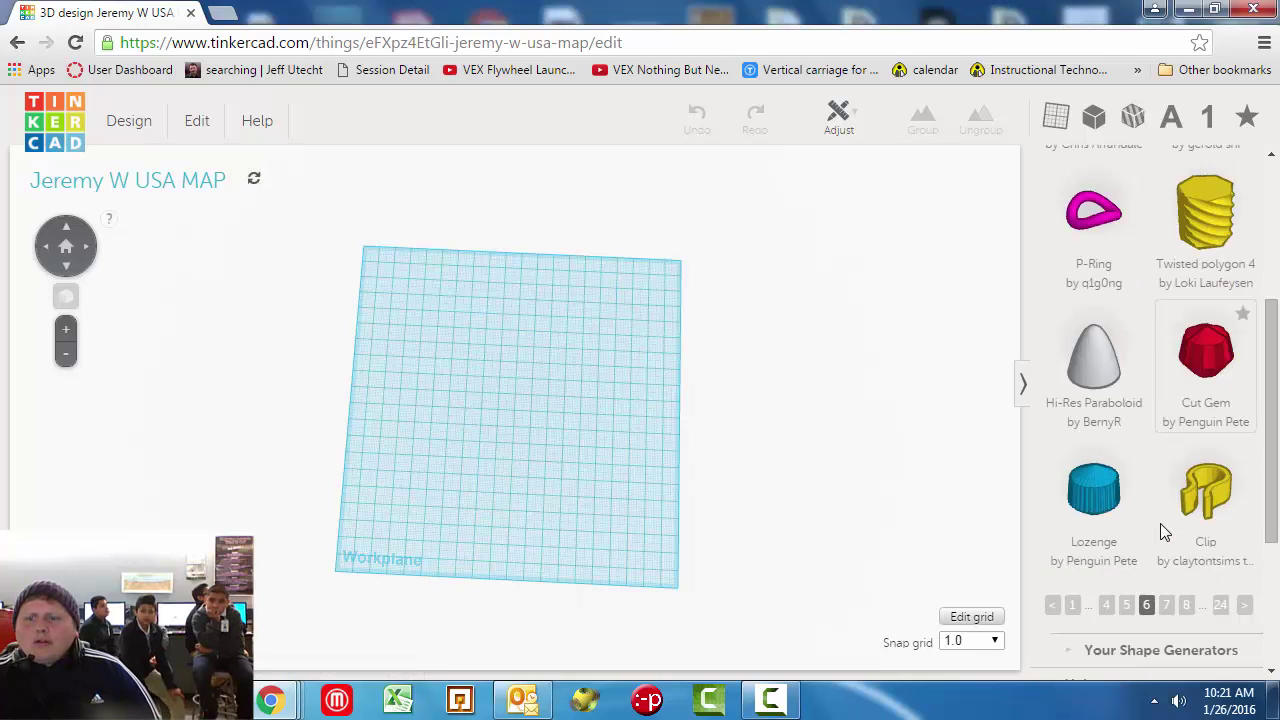
click(1167, 606)
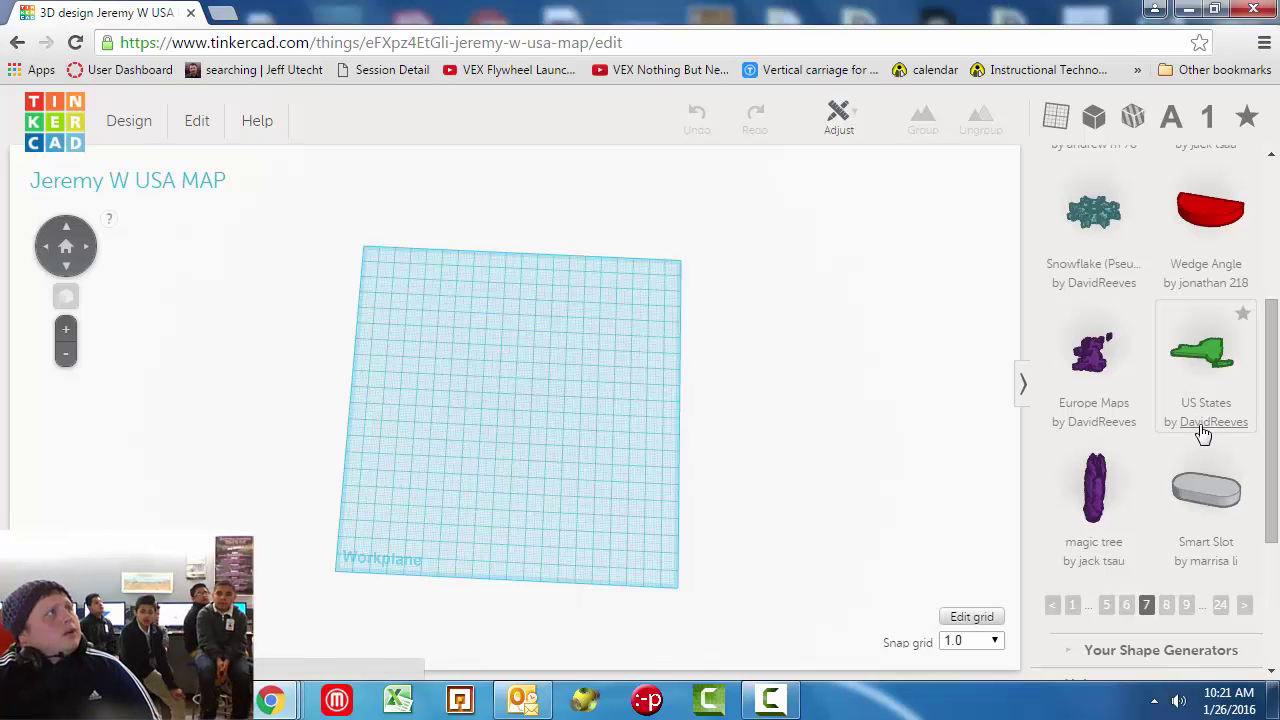
scroll(1183, 349, down, 1)
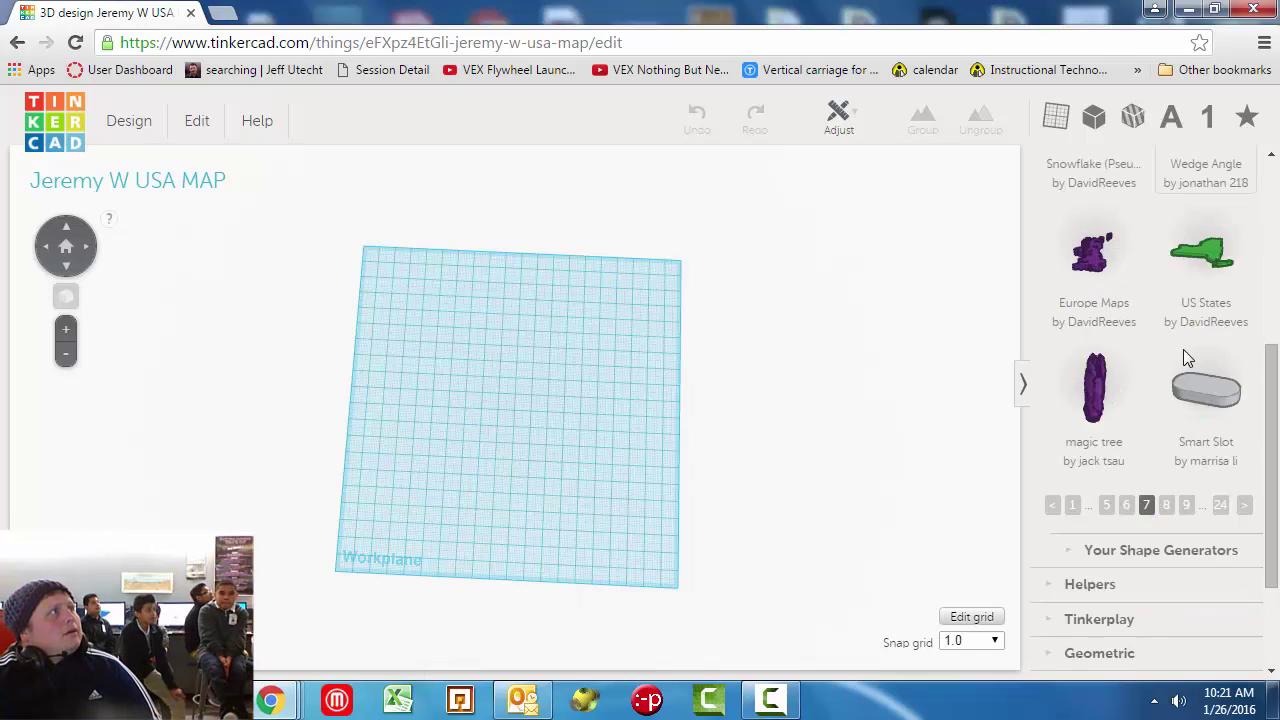
scroll(1195, 352, up, 2)
scroll(1214, 420, down, 1)
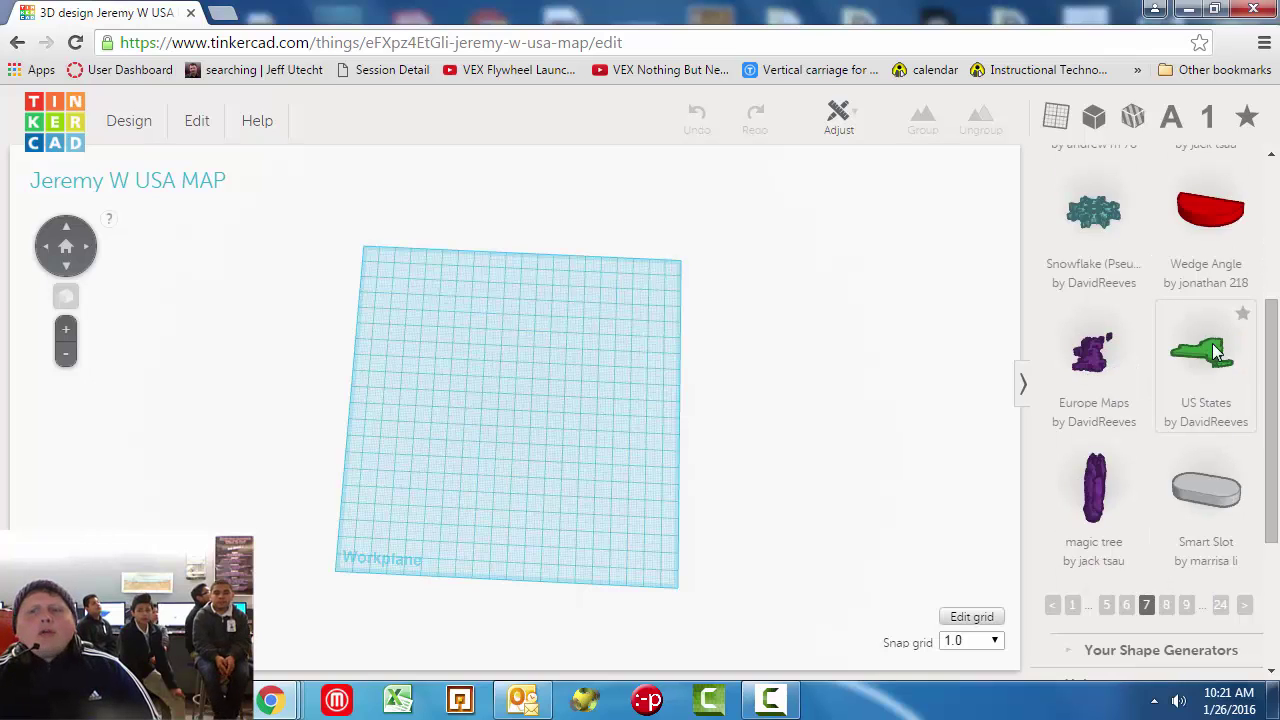
Place a US States shape at the workplane's upper-left edge and deselect it.
drag(1214, 350, 368, 318)
click(448, 331)
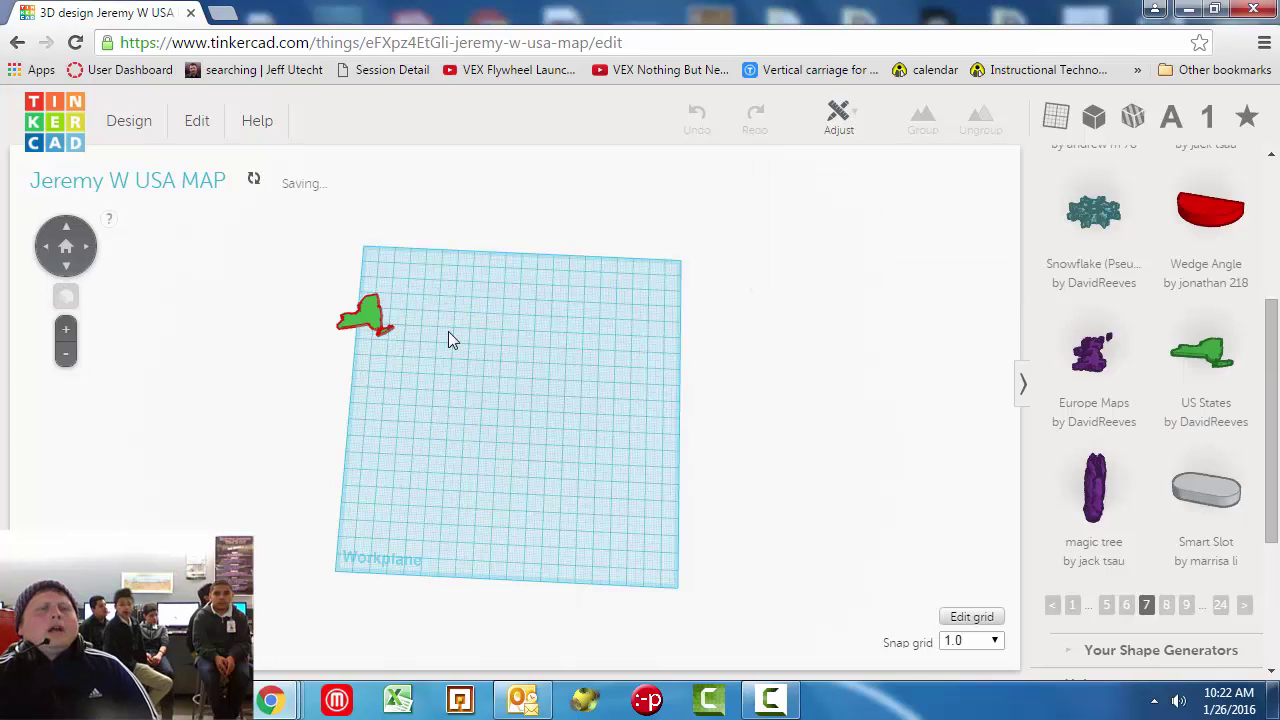
click(226, 10)
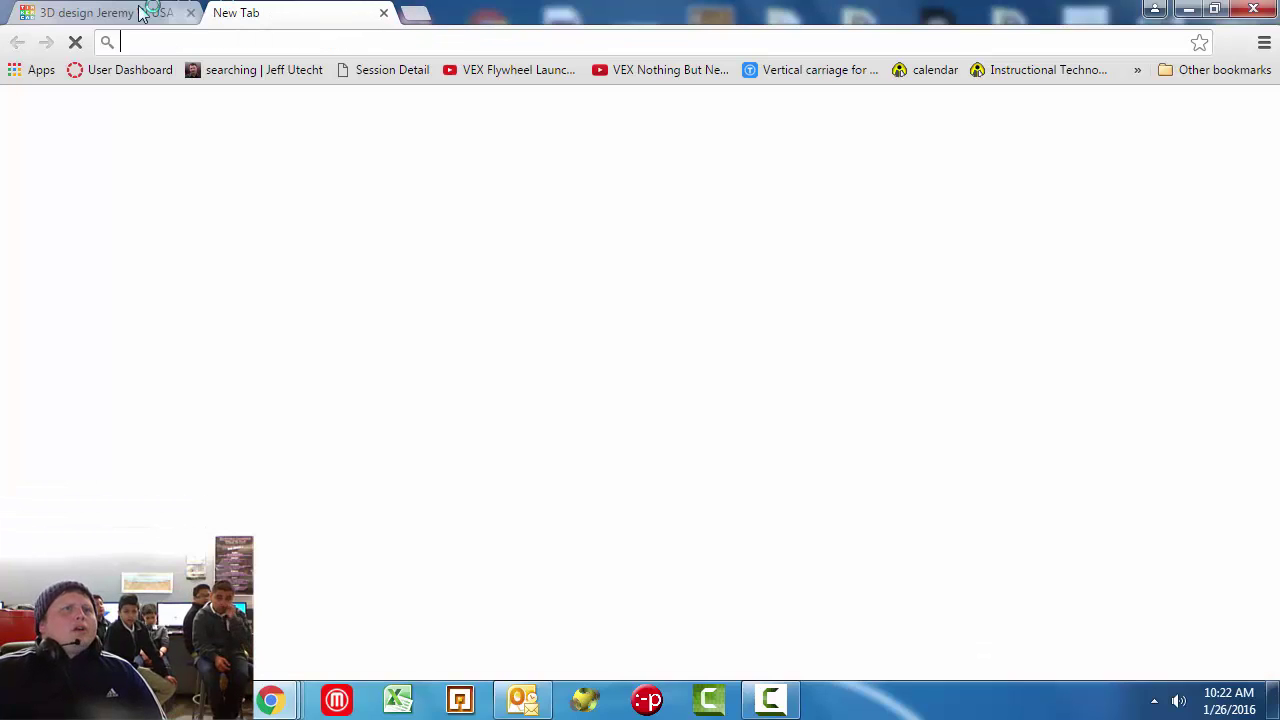
click(383, 13)
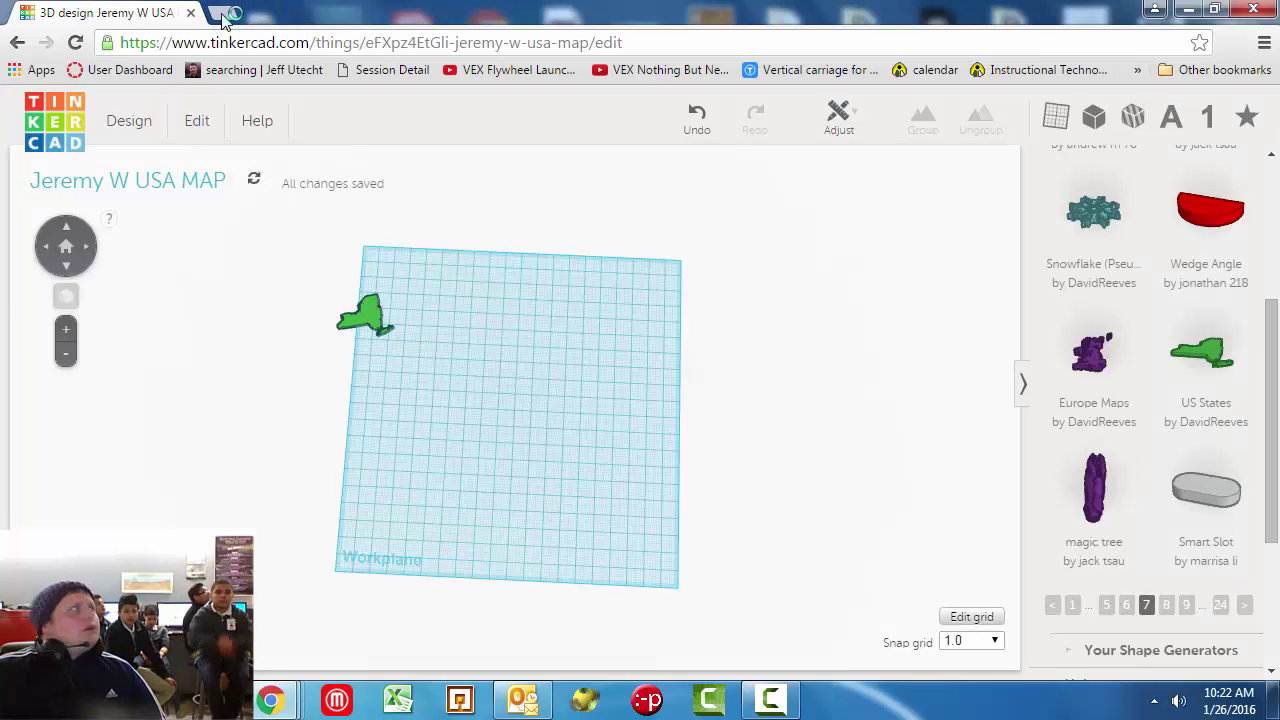
Open a new browser tab showing the Google search page.
click(226, 14)
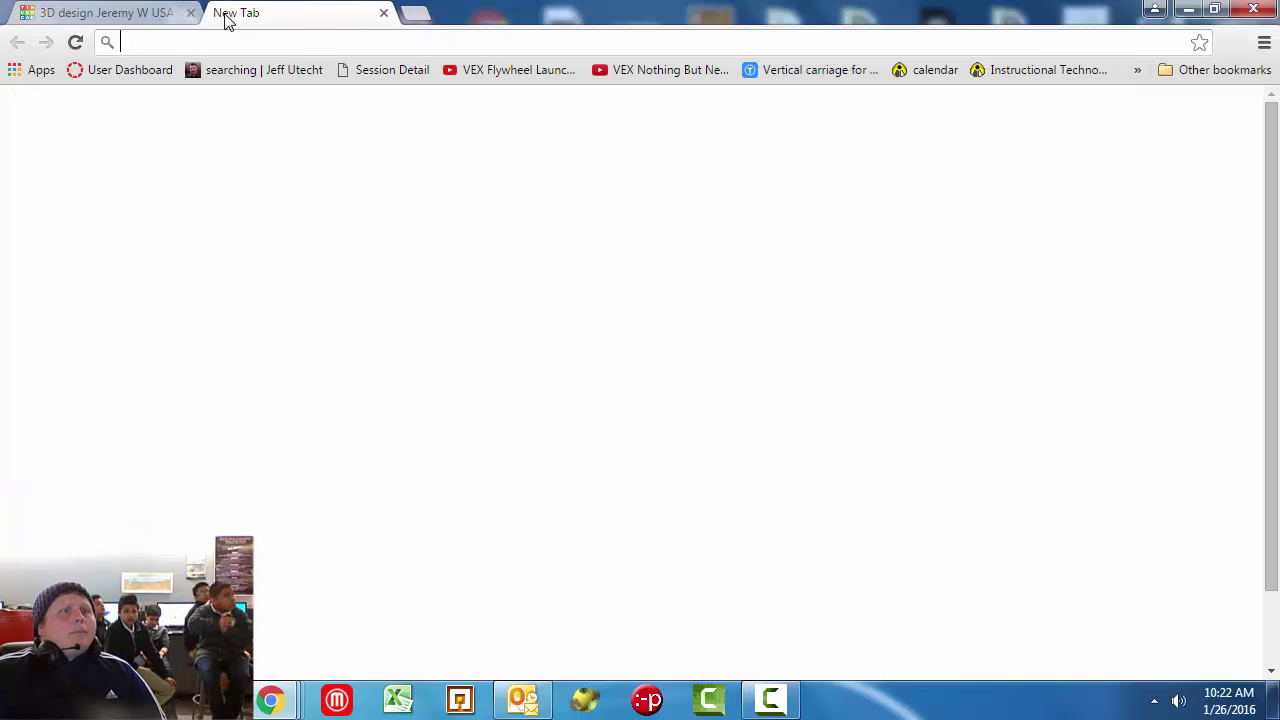
click(129, 12)
click(277, 14)
click(125, 16)
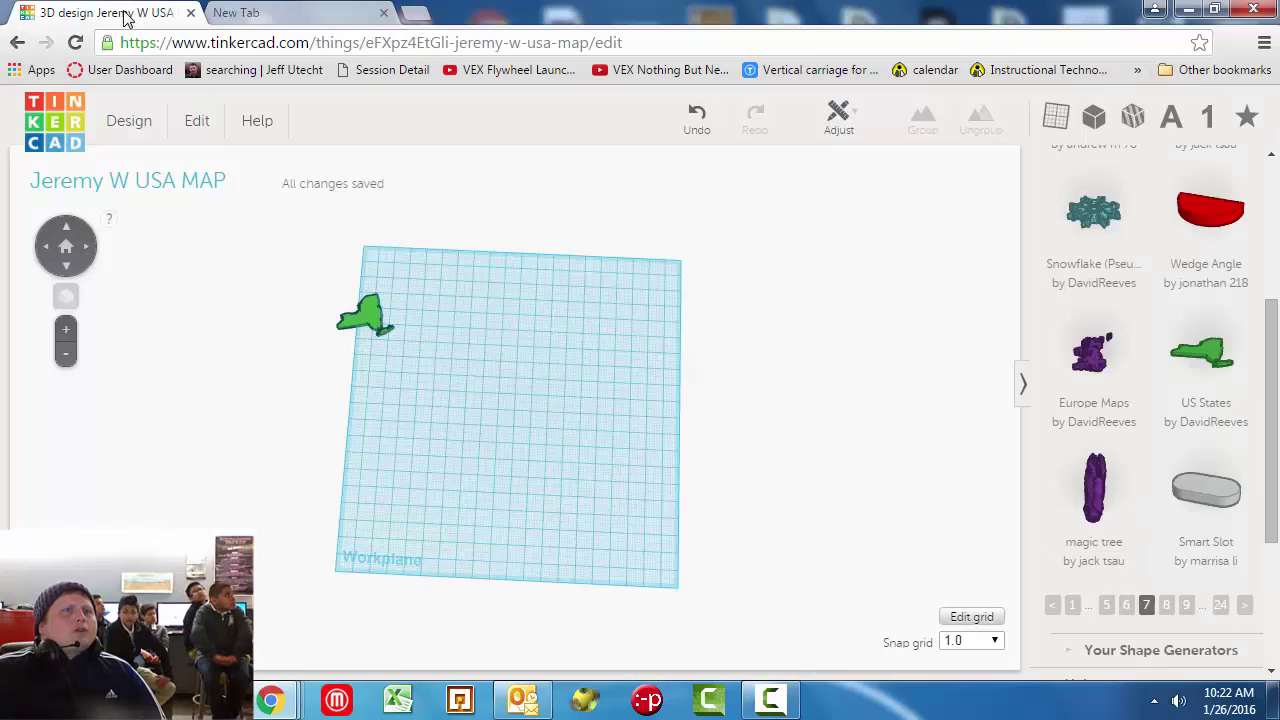
click(240, 13)
click(108, 15)
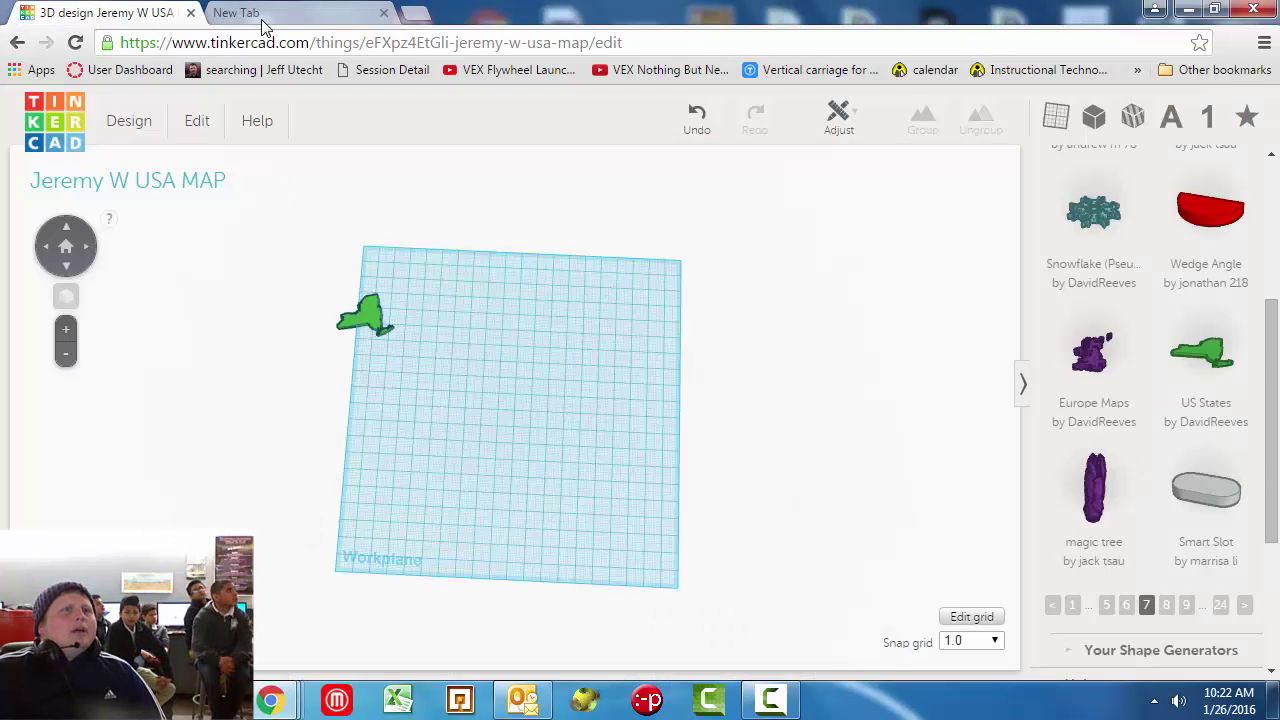
click(260, 18)
click(120, 16)
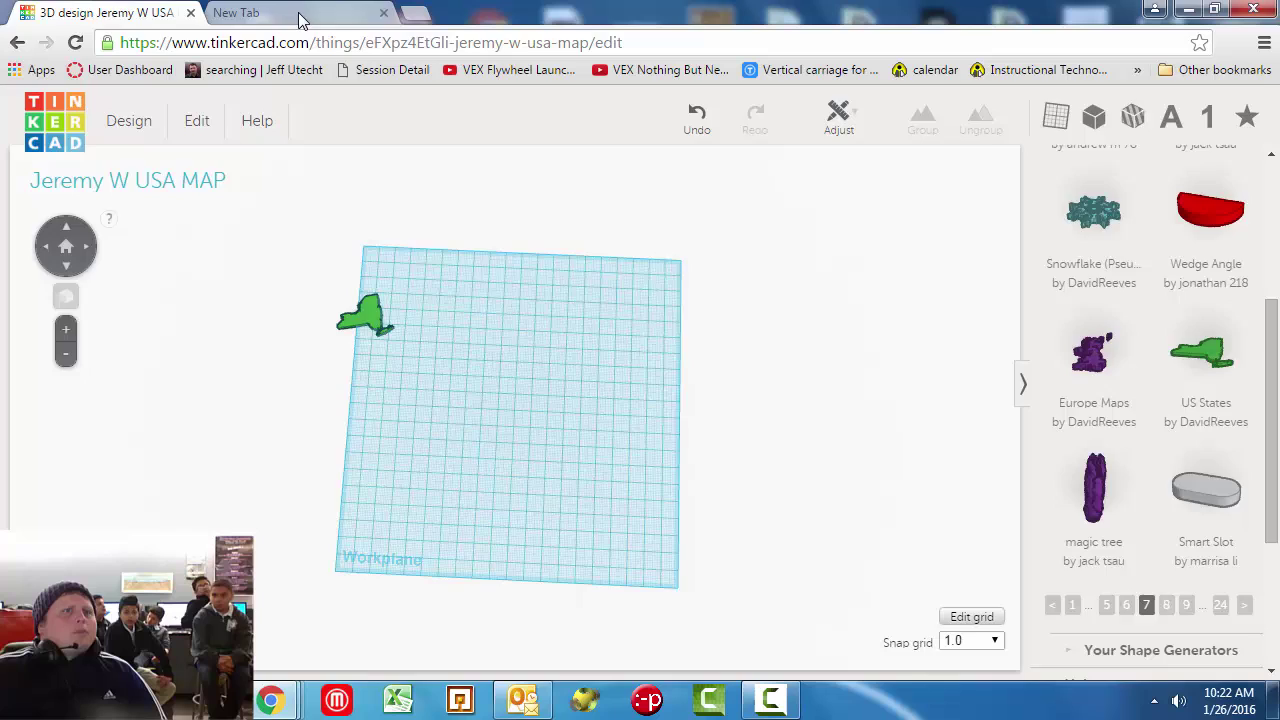
click(247, 20)
click(118, 22)
click(280, 15)
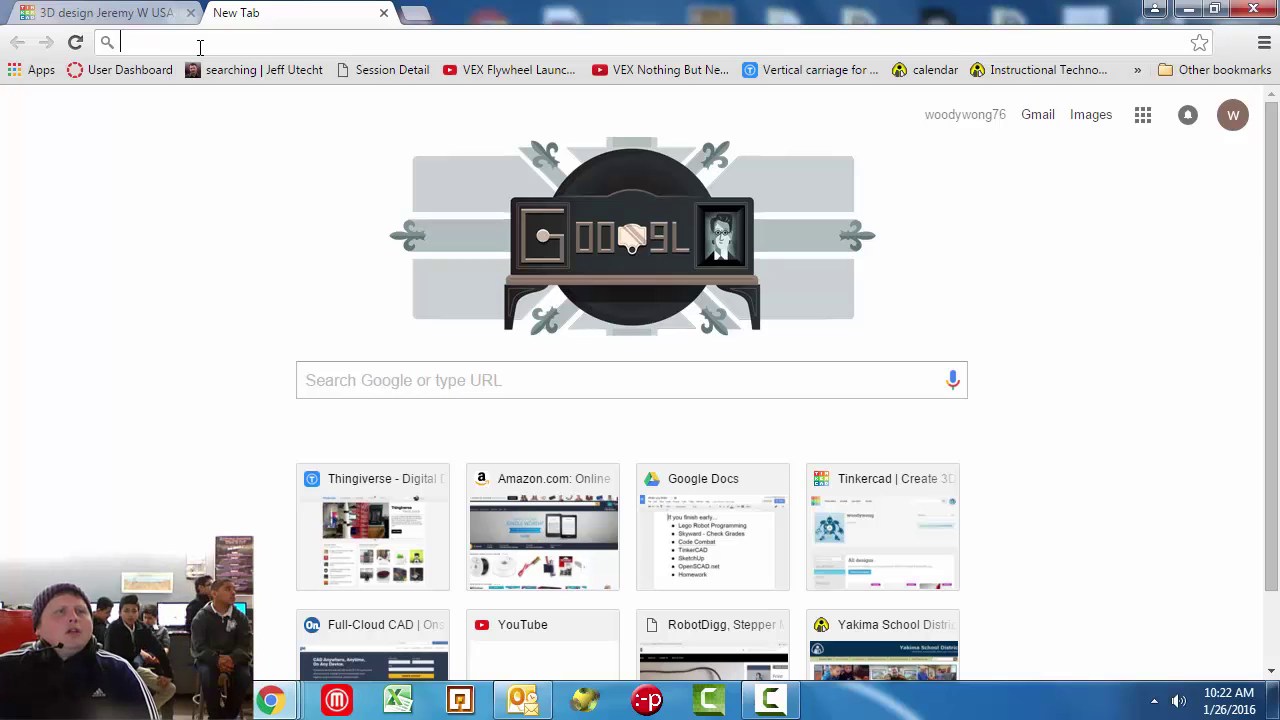
Search Google for 'usa map'.
text(usa map)
key(Return)
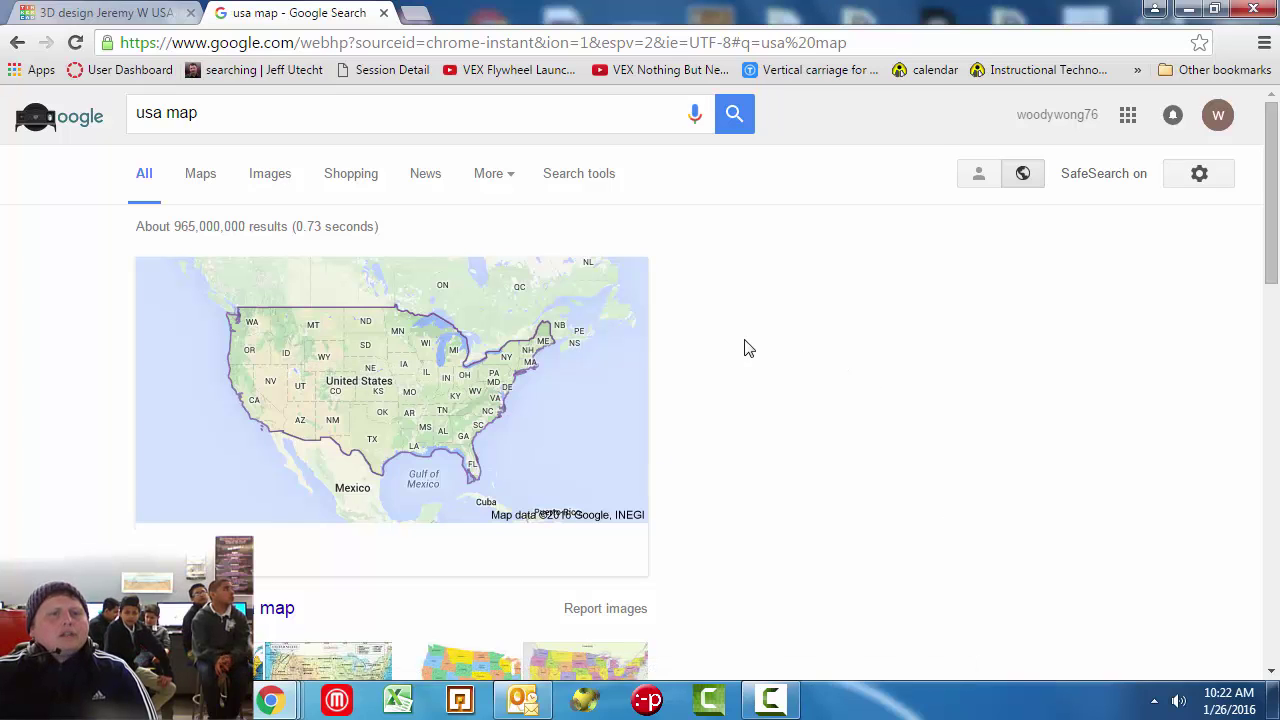
scroll(757, 349, down, 2)
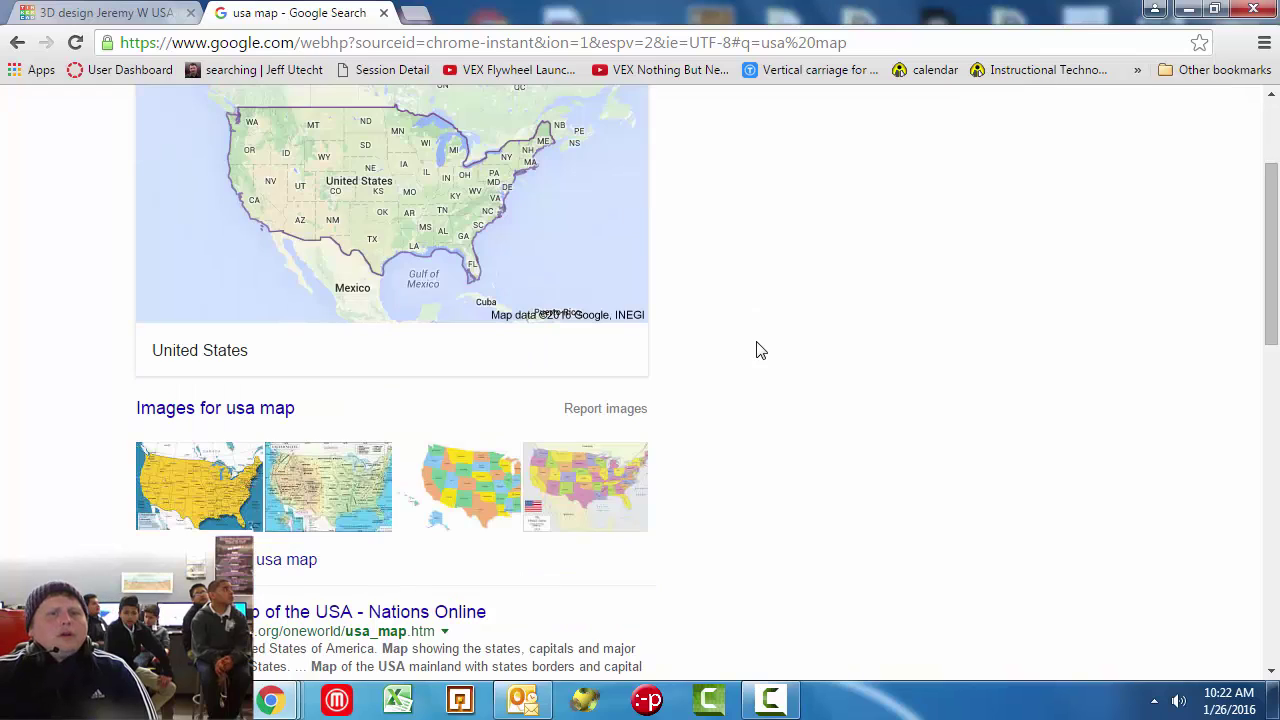
scroll(757, 351, up, 1)
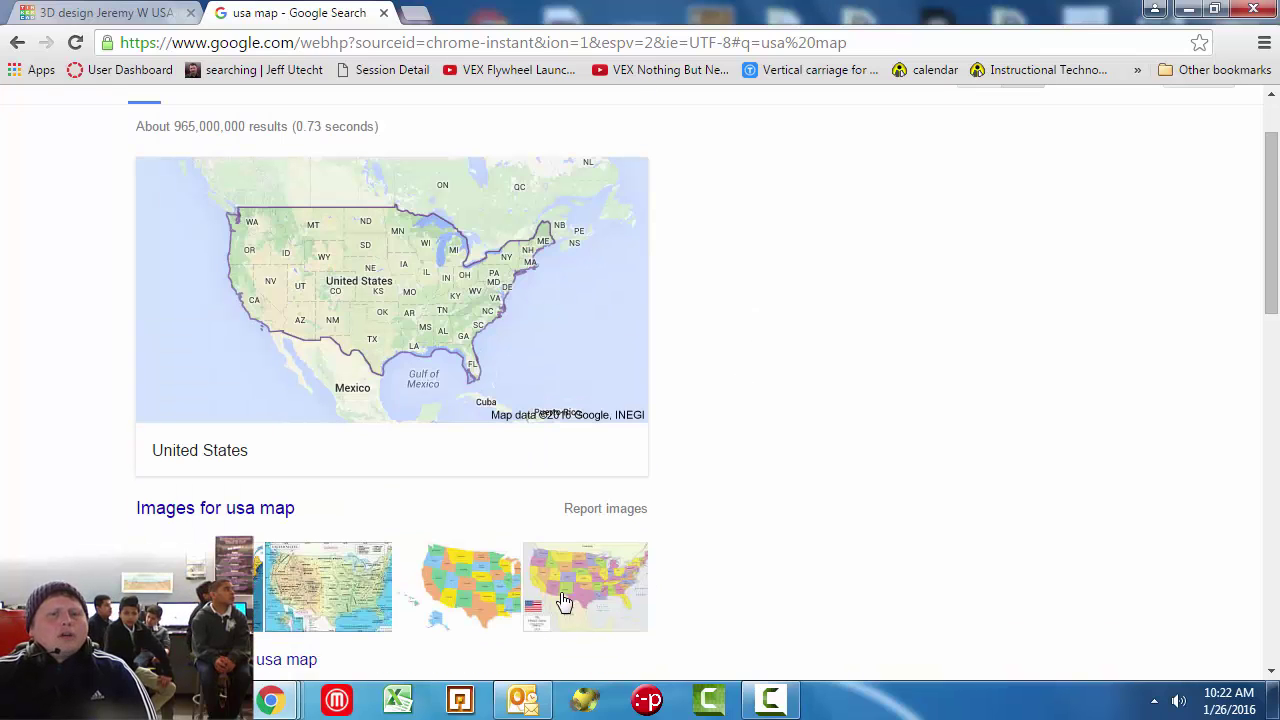
scroll(280, 250, up, 1)
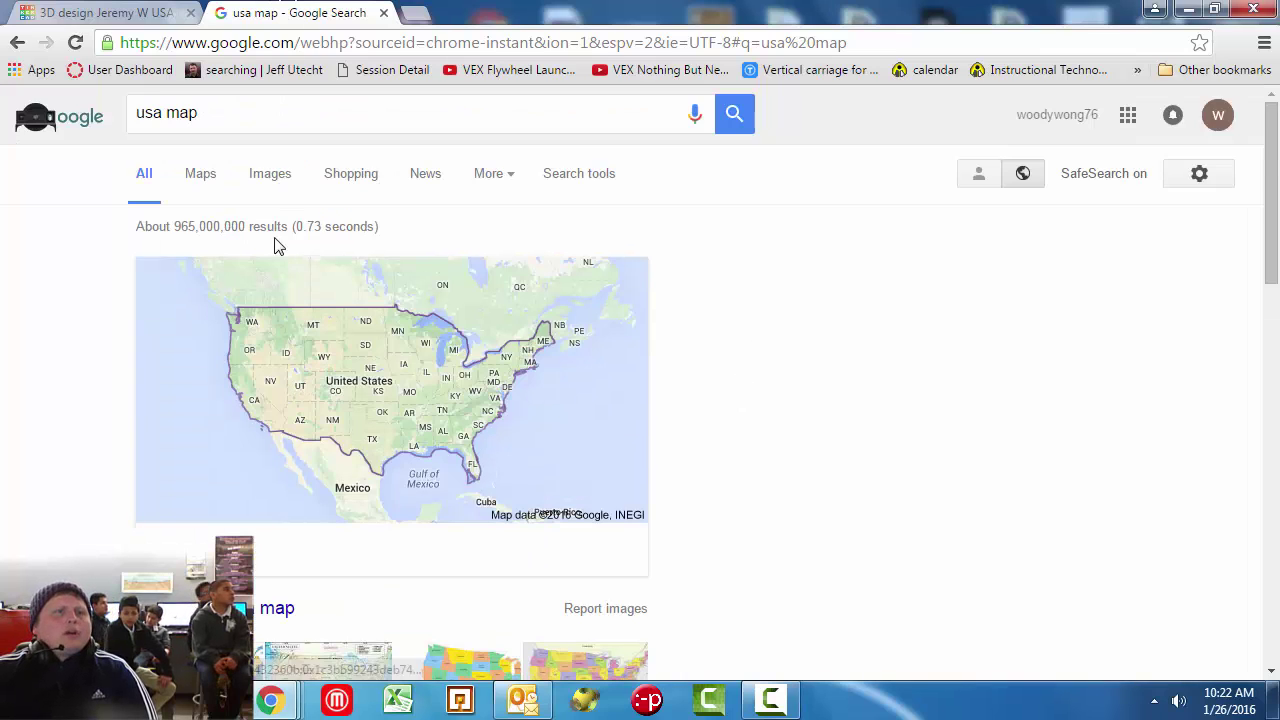
Open the full-size Map_of_usa-7.jpg from the image results.
click(268, 175)
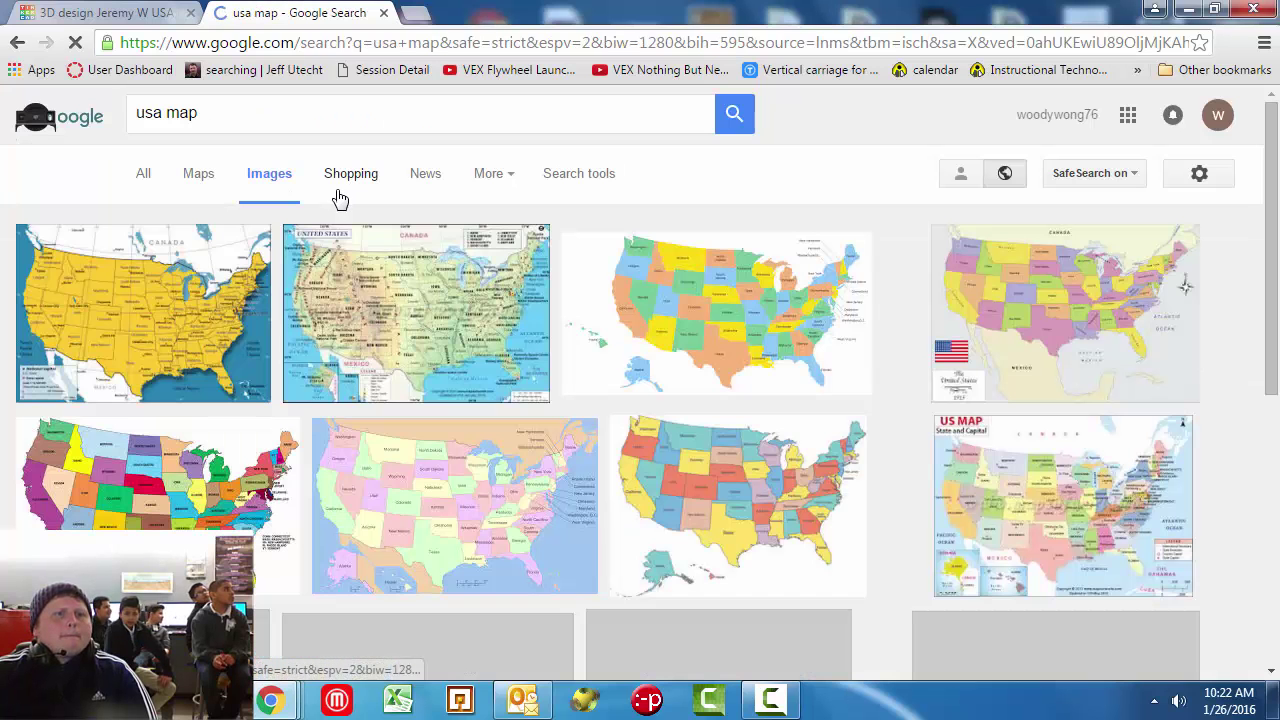
click(112, 487)
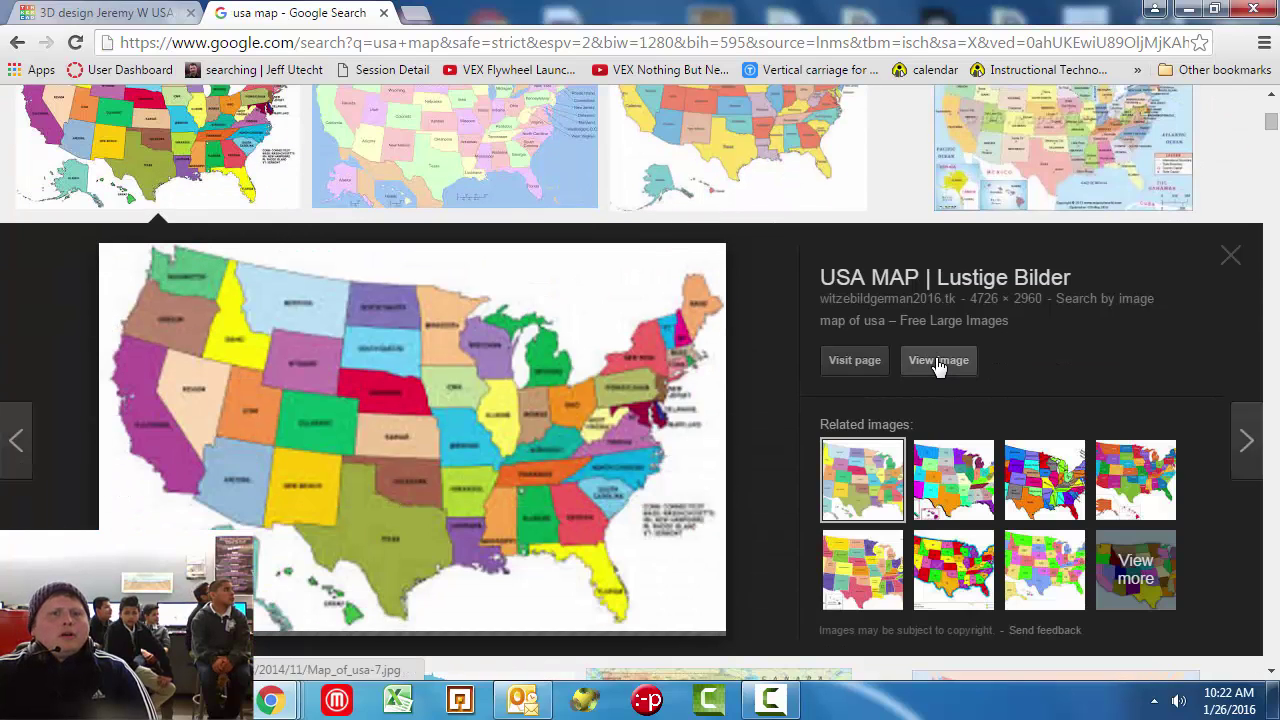
click(938, 362)
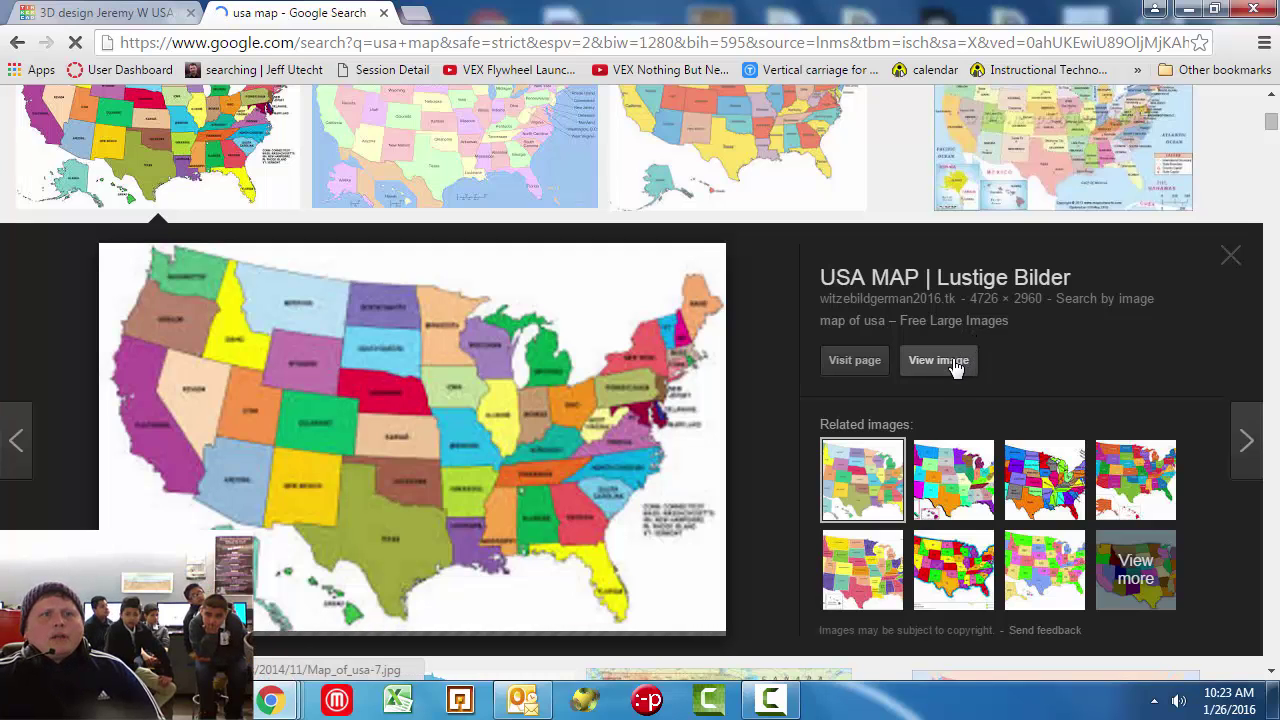
scroll(952, 362, up, 1)
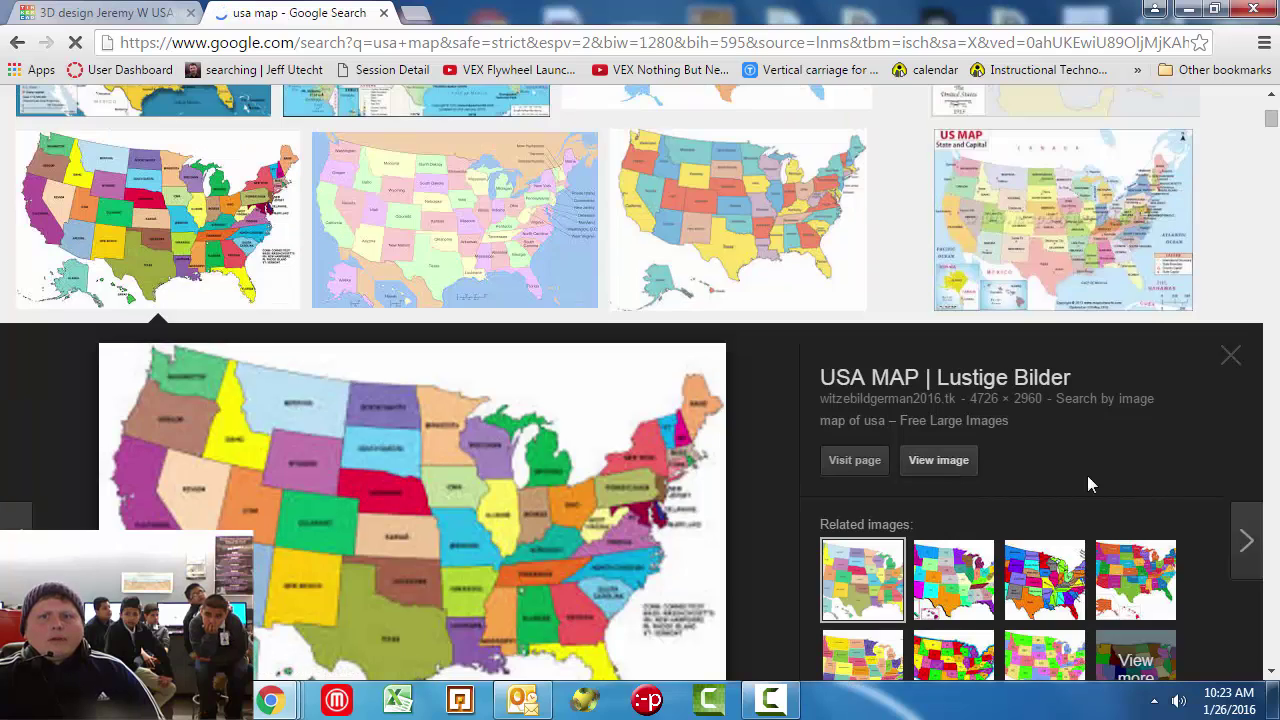
scroll(1080, 478, up, 1)
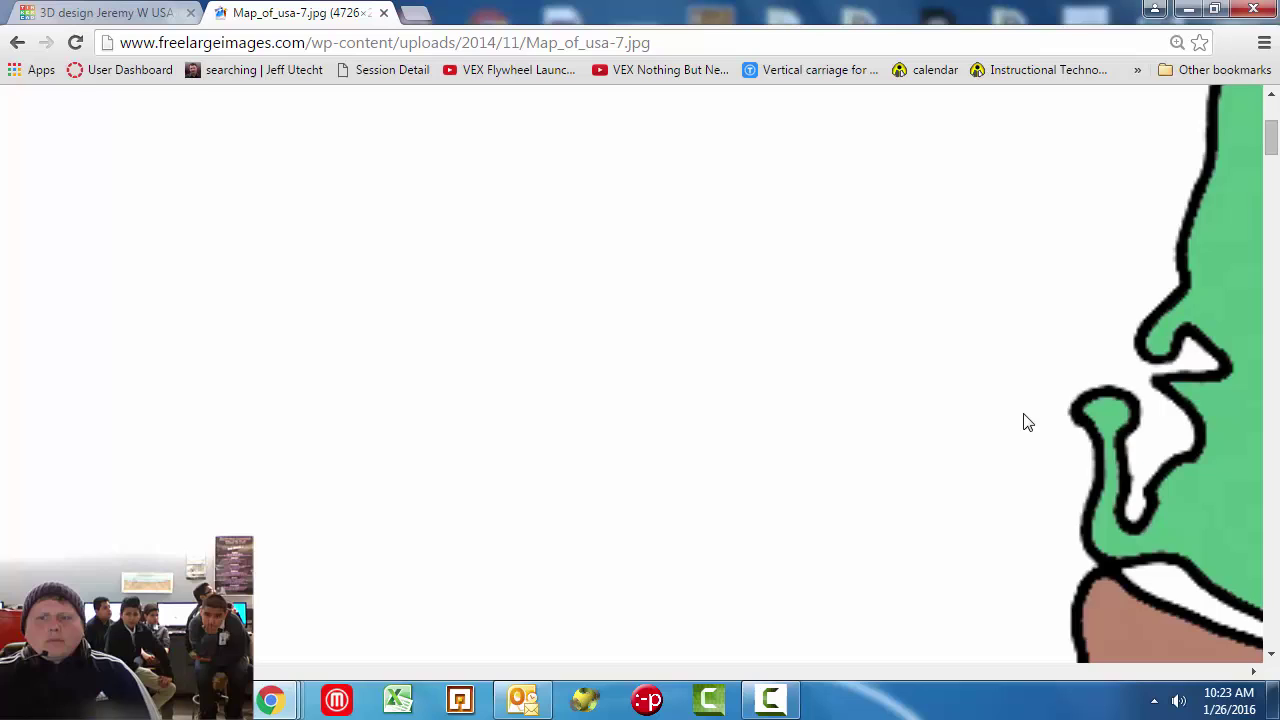
Fit the Map_of_usa-7.jpg image to the window, then check the Tinkercad tab.
ctrl+scroll(1018, 405, down, 3)
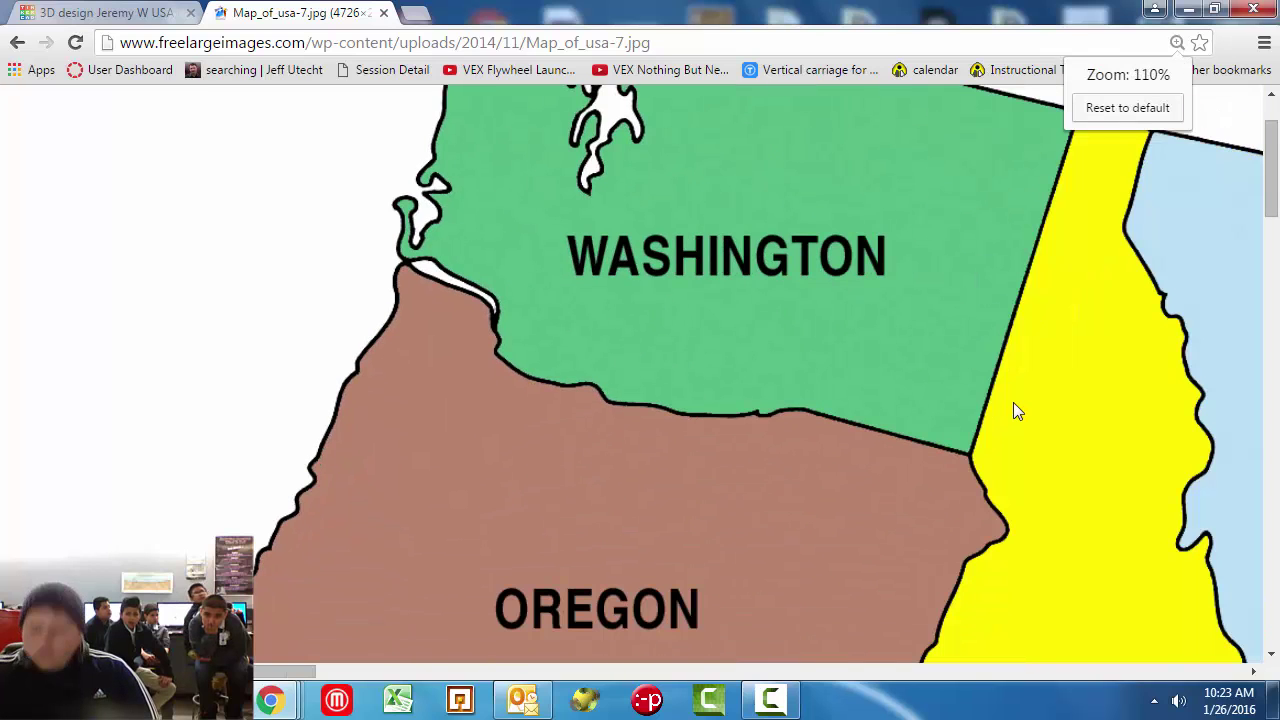
ctrl+scroll(1013, 402, down, 1)
click(1013, 402)
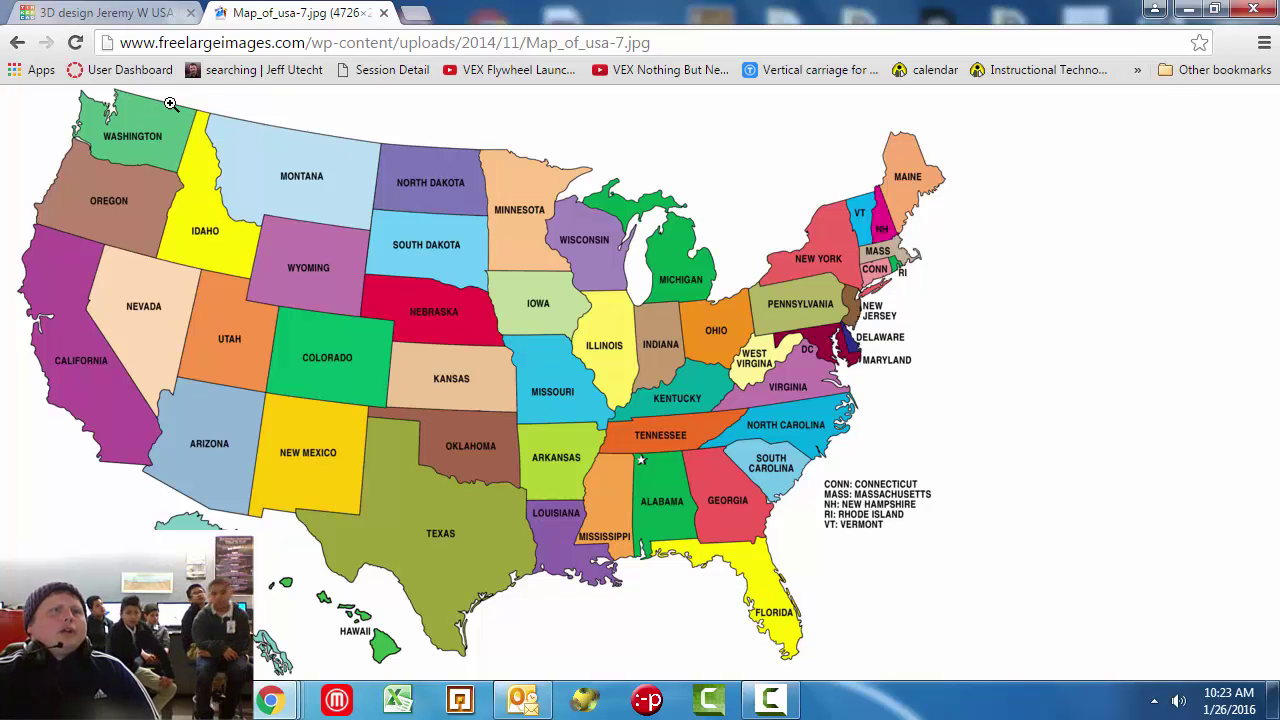
click(121, 9)
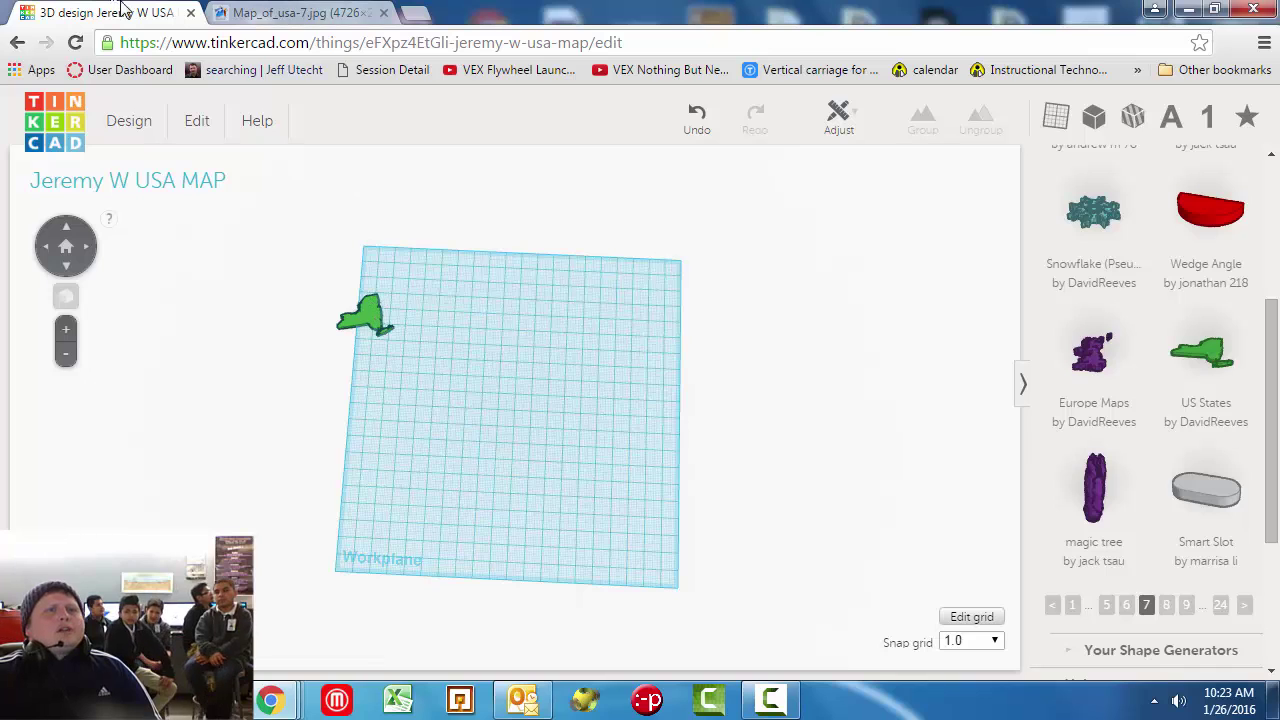
click(272, 12)
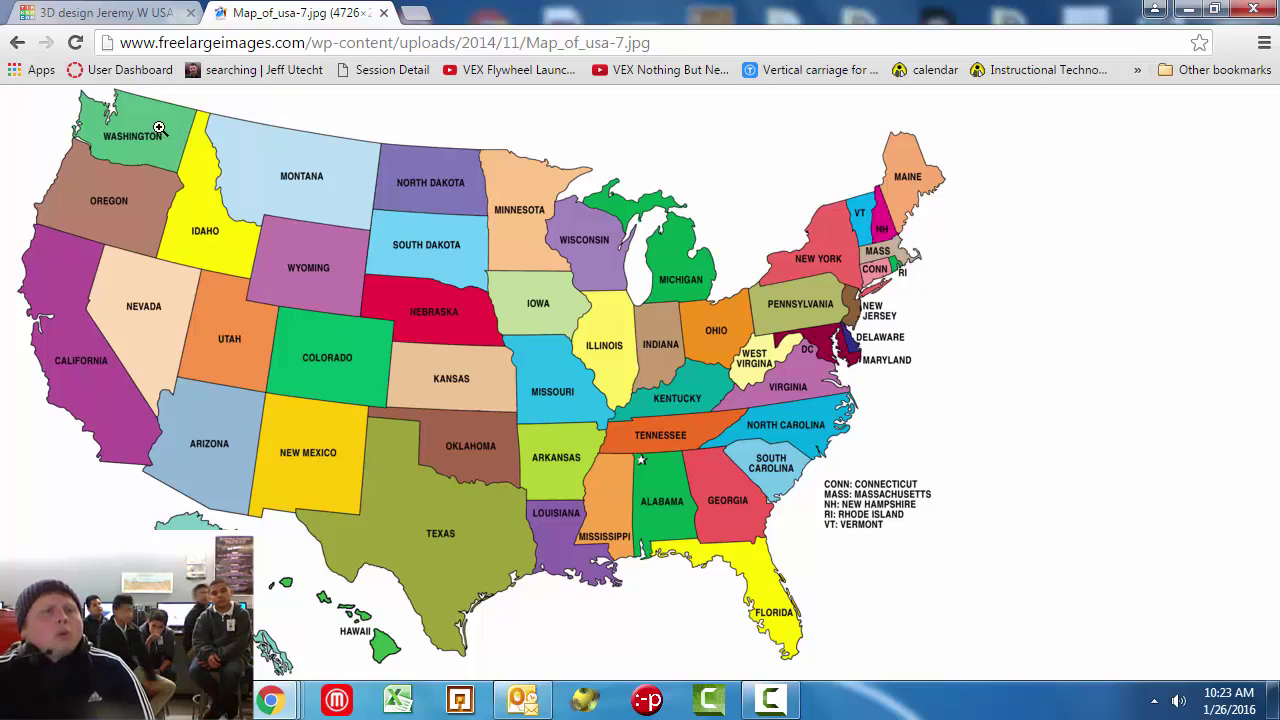
Rotate the New York shape to -45°, then delete it.
click(118, 10)
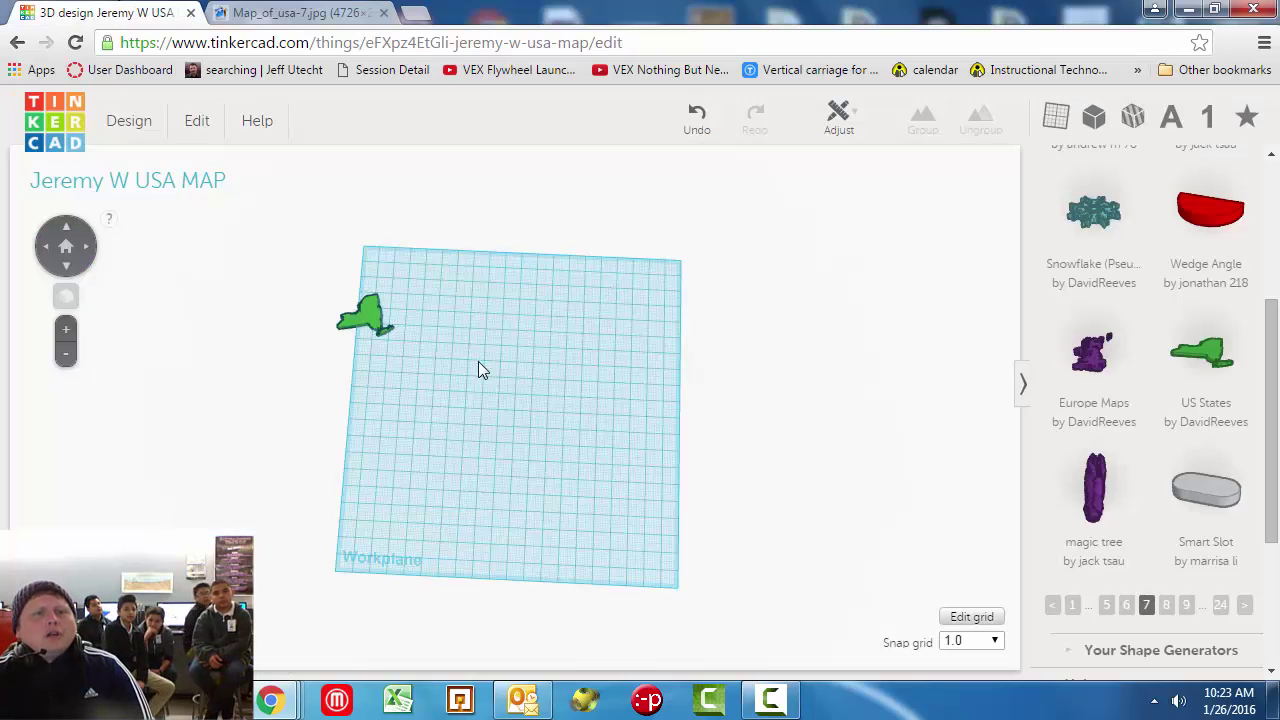
click(372, 328)
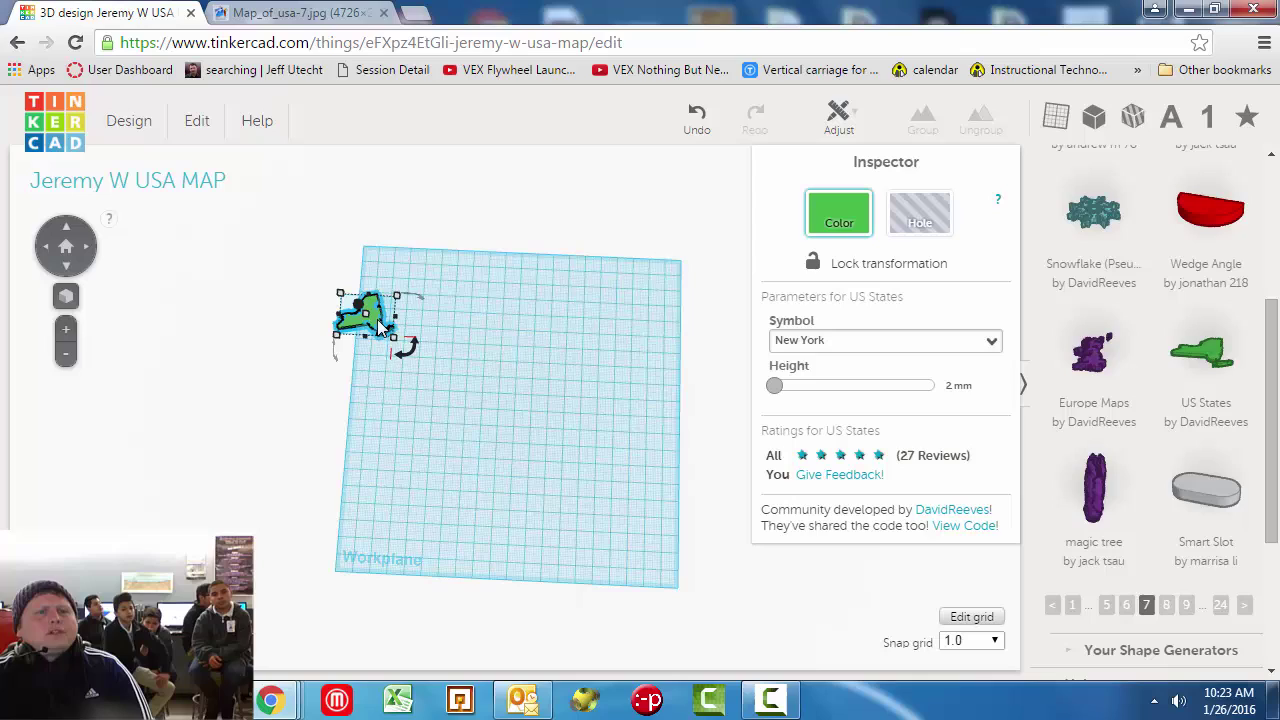
scroll(493, 342, up, 5)
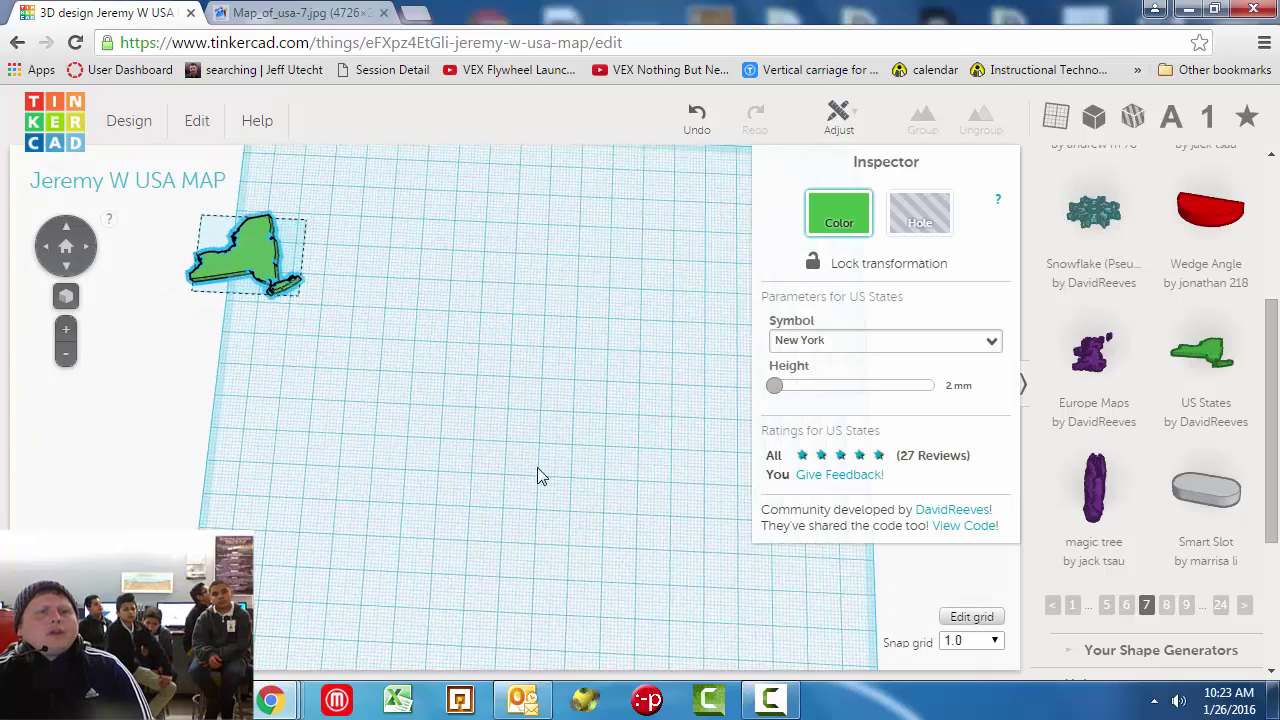
drag(454, 471, 586, 494)
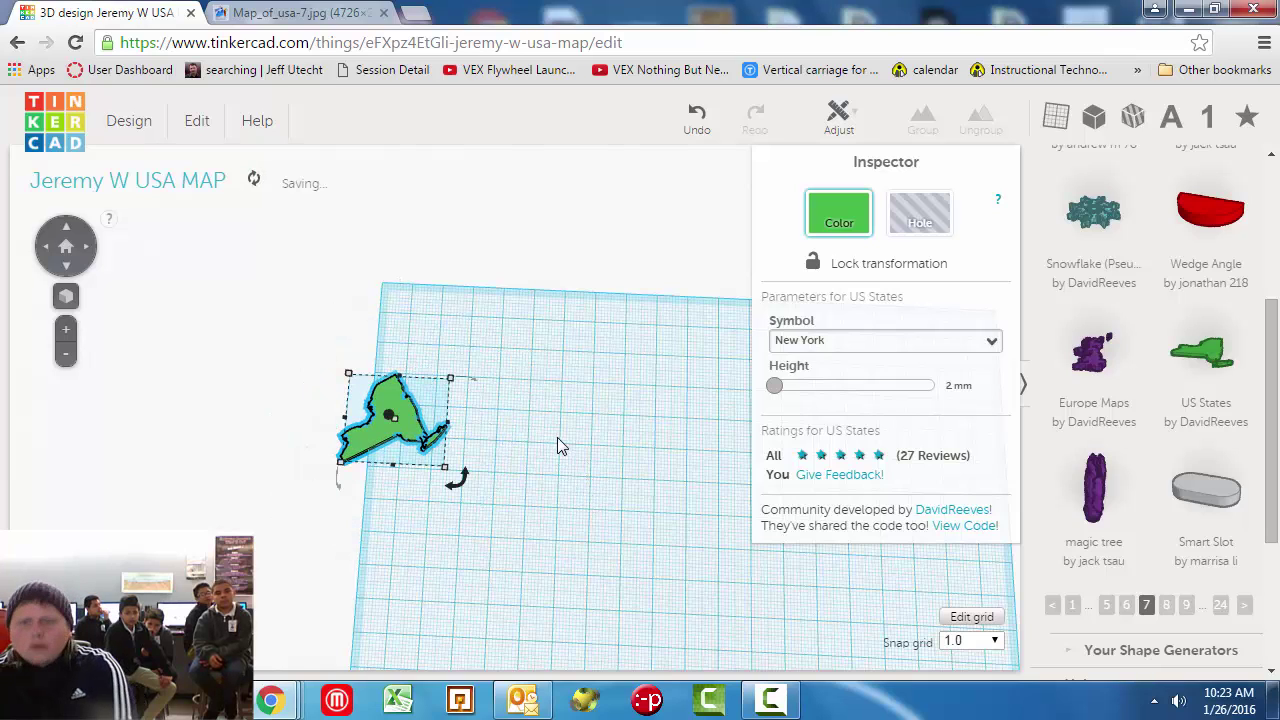
key(Delete)
Add a fresh US States shape and set its Symbol to Washington.
drag(1205, 355, 399, 352)
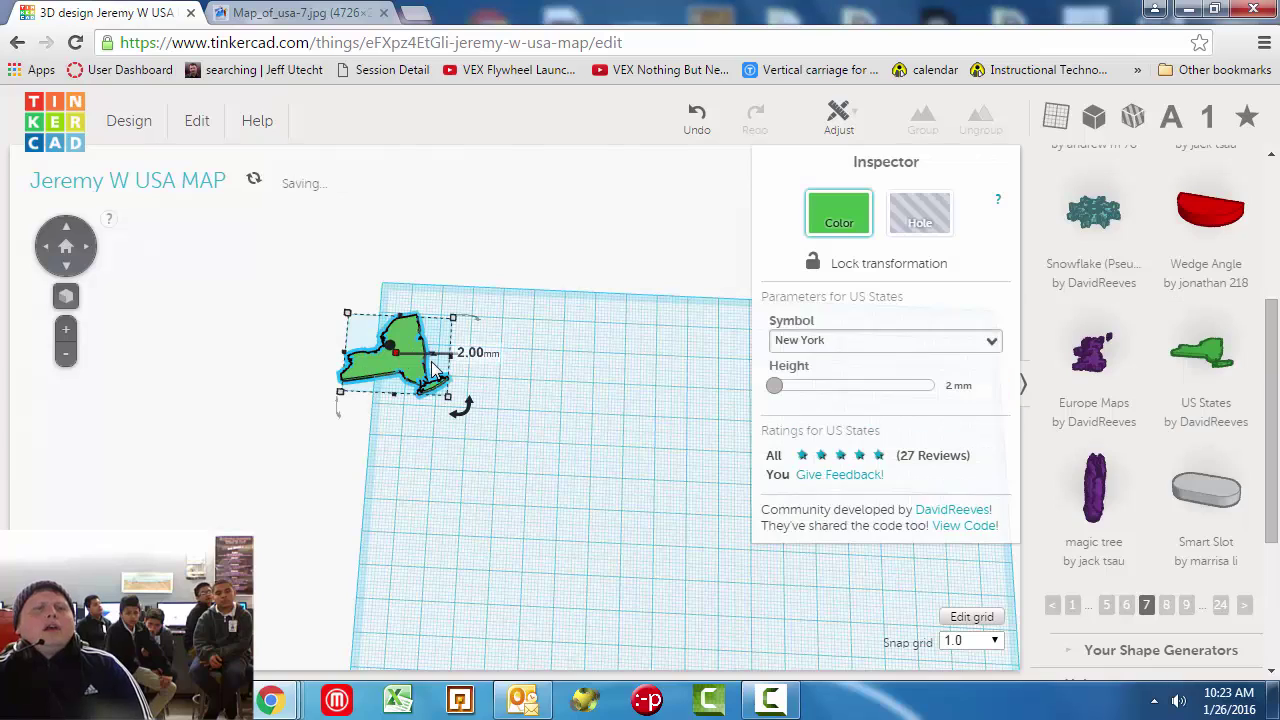
click(539, 381)
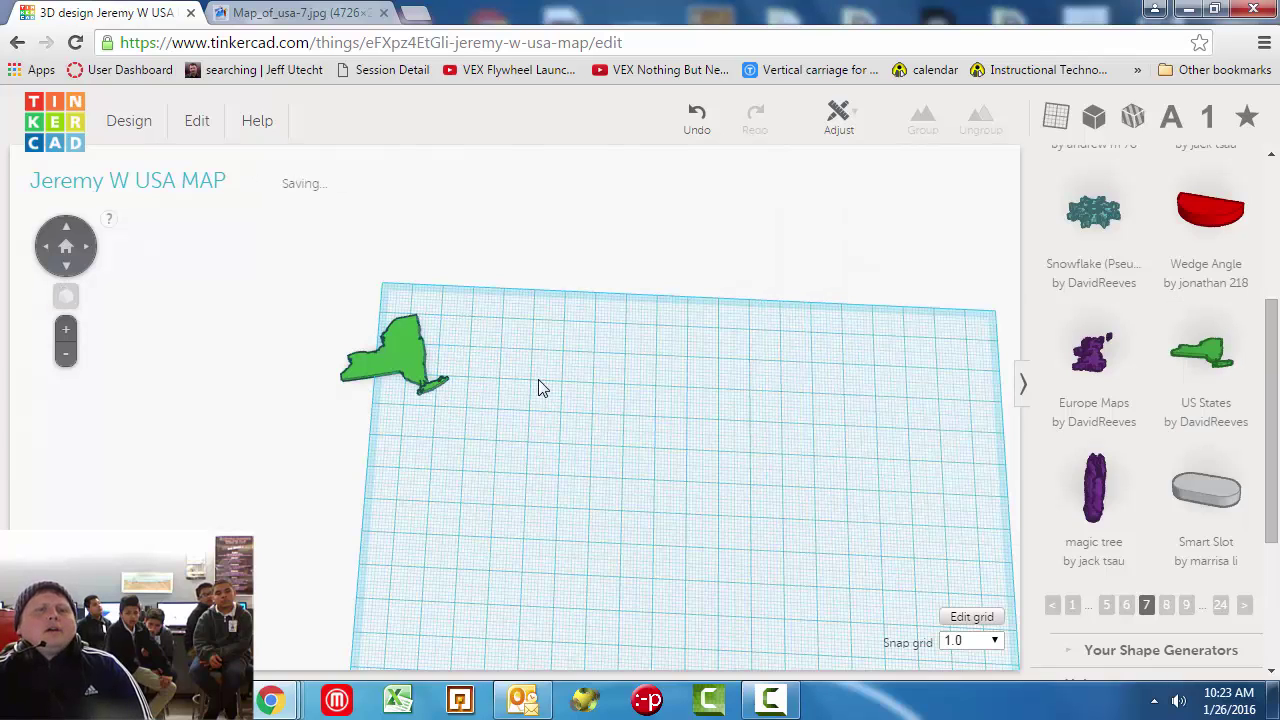
click(418, 343)
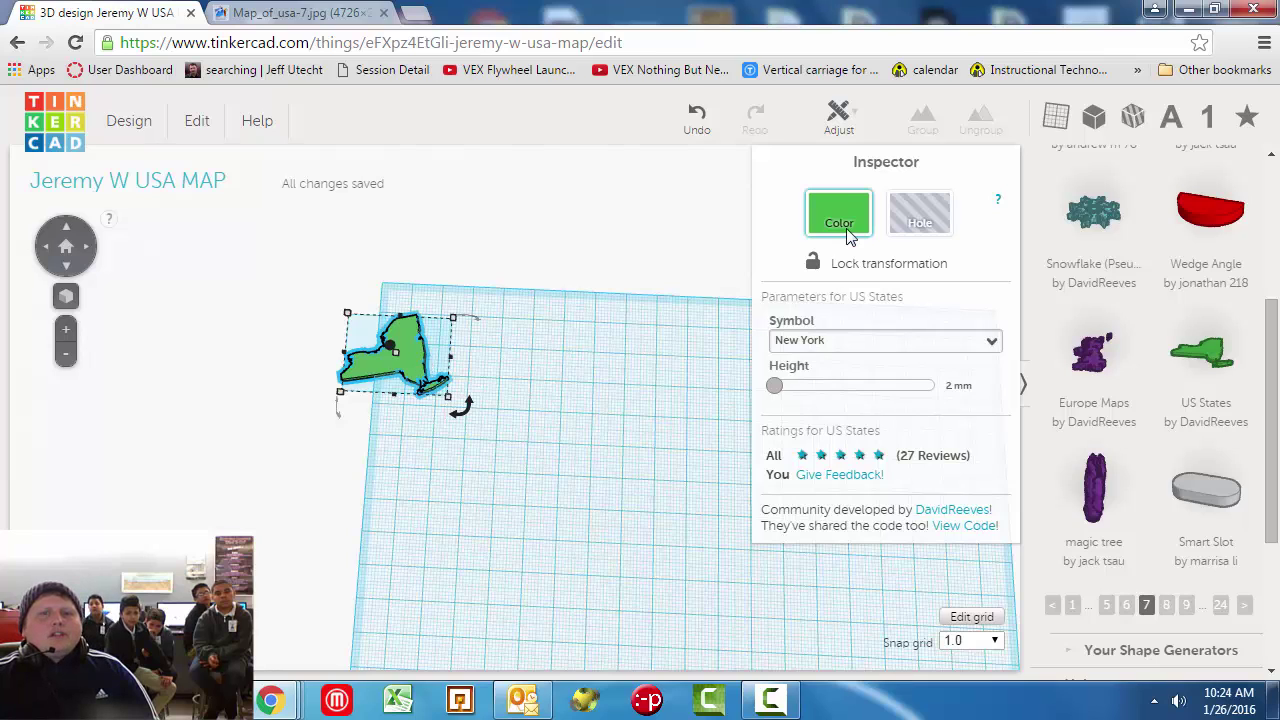
click(990, 343)
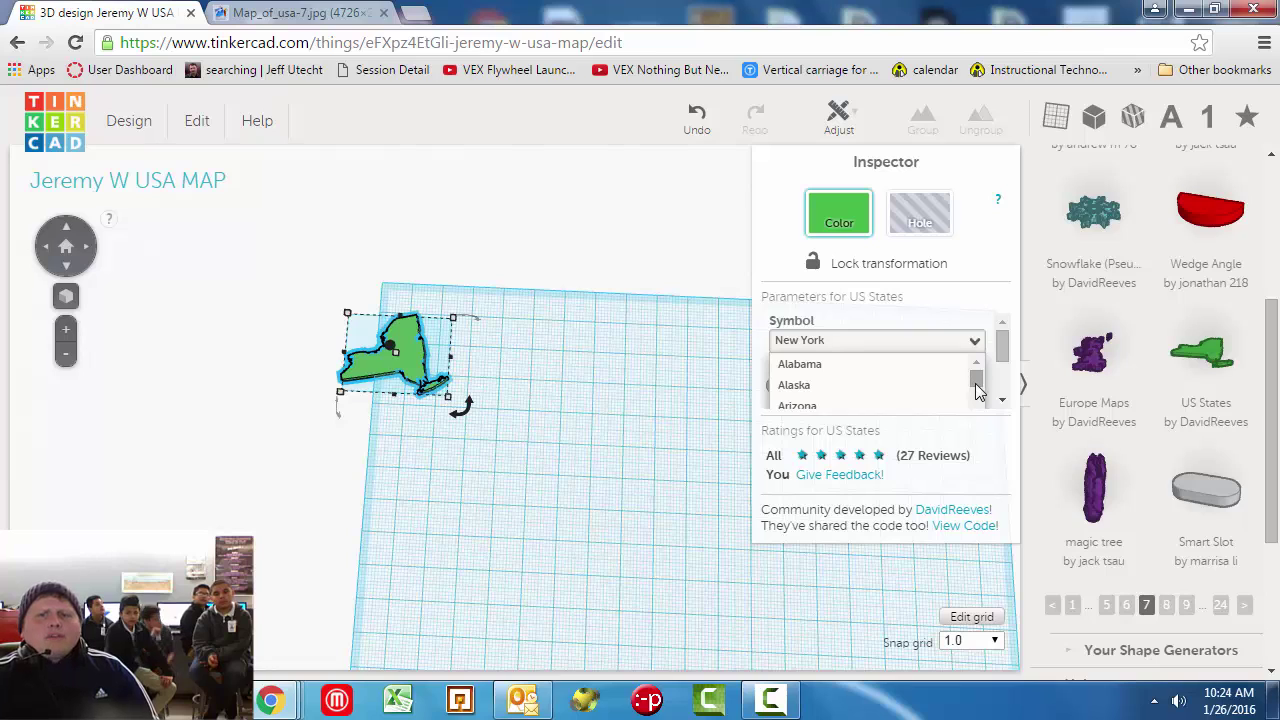
scroll(978, 388, down, 1)
scroll(978, 388, up, 1)
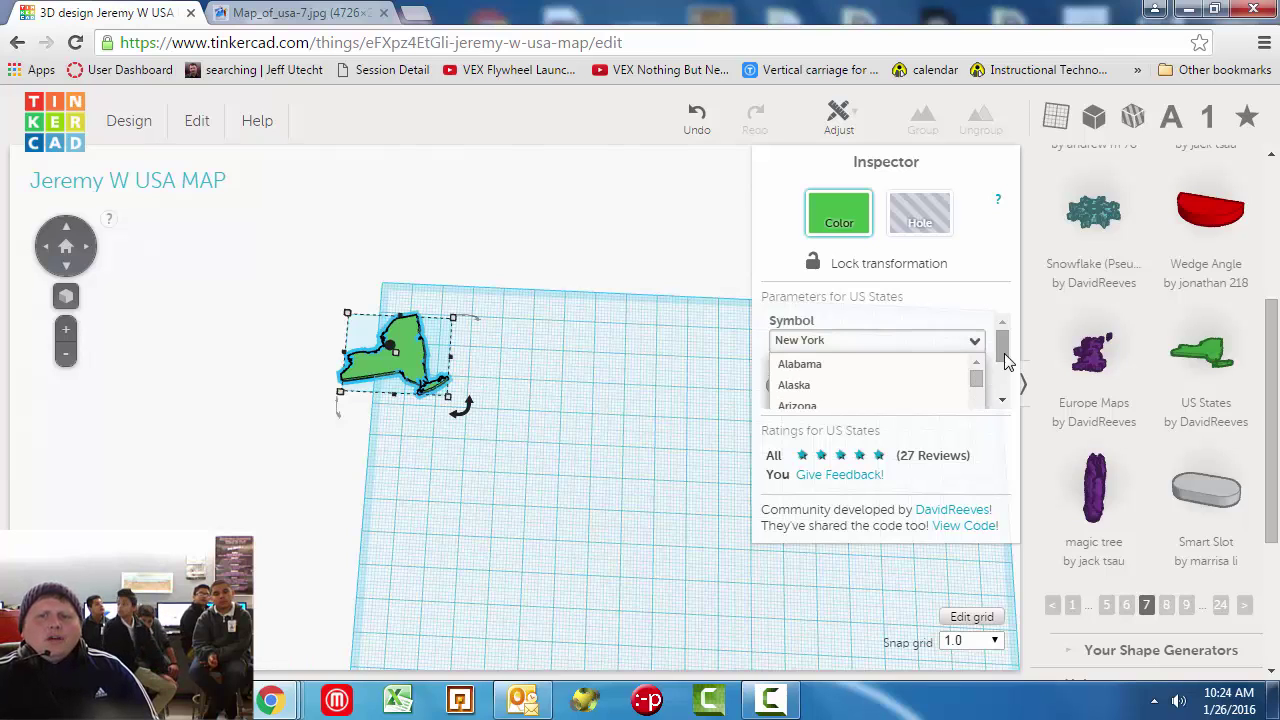
drag(1002, 352, 1003, 383)
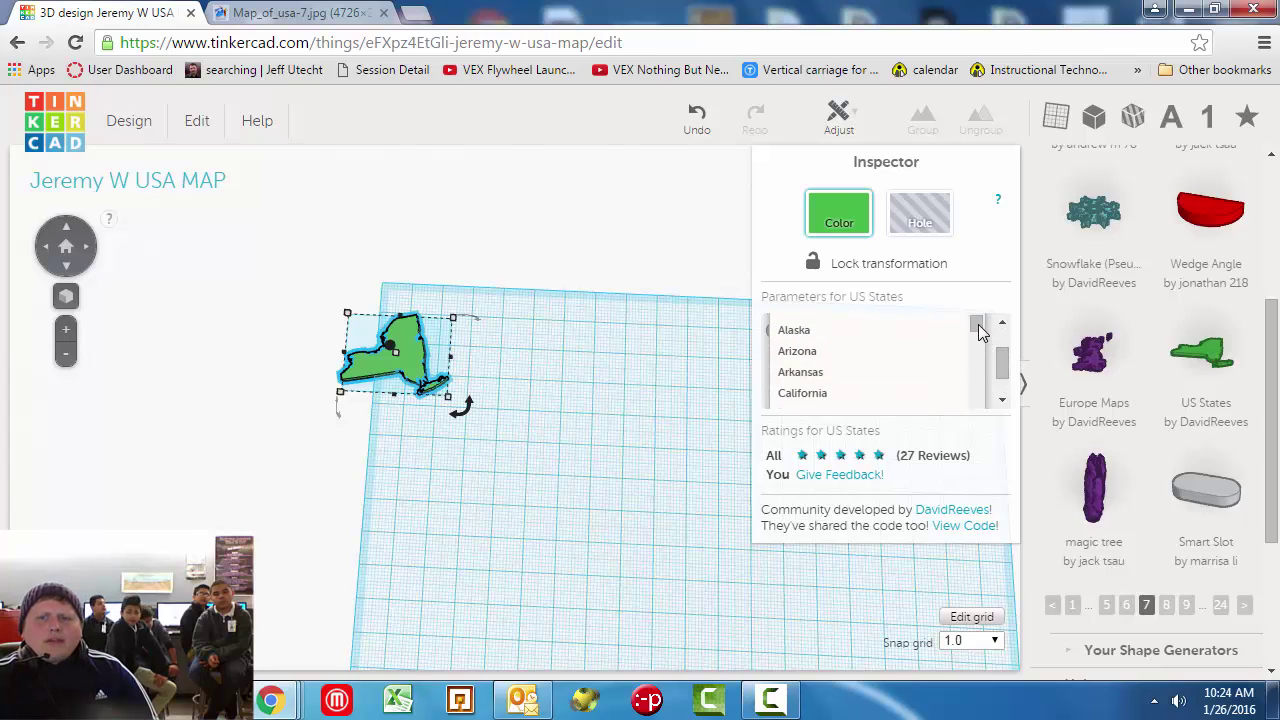
drag(977, 332, 832, 386)
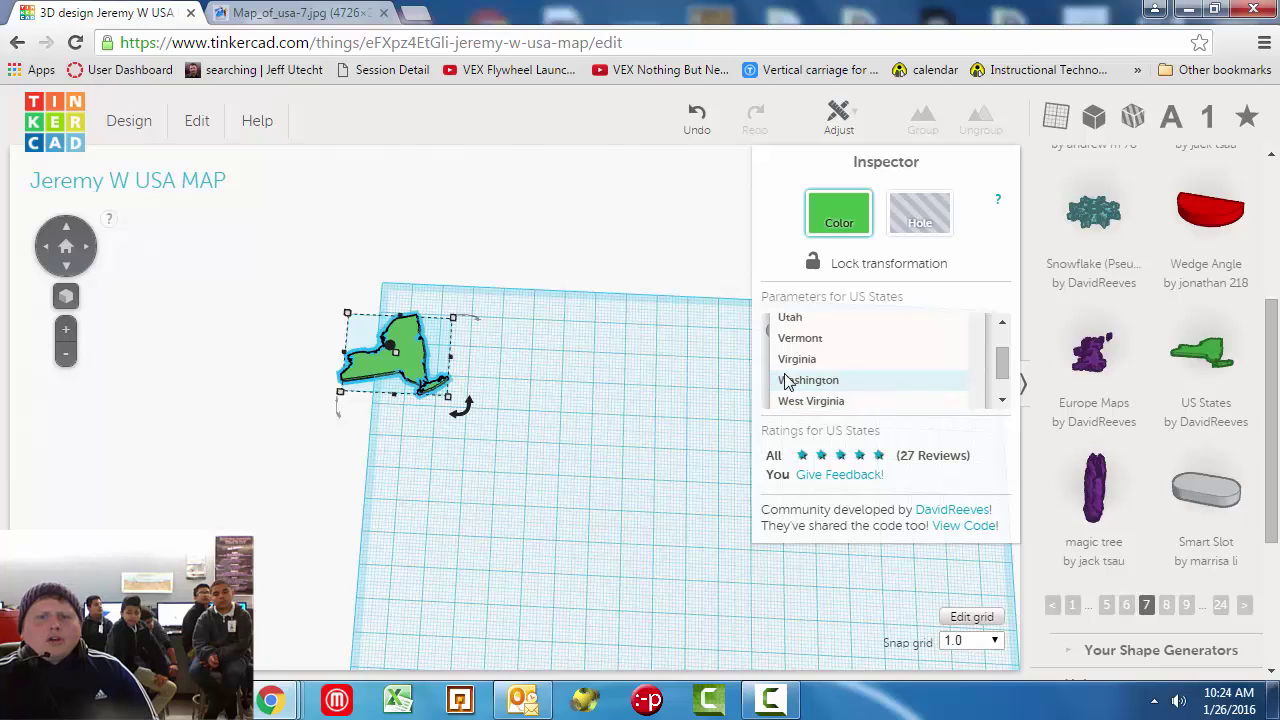
click(801, 381)
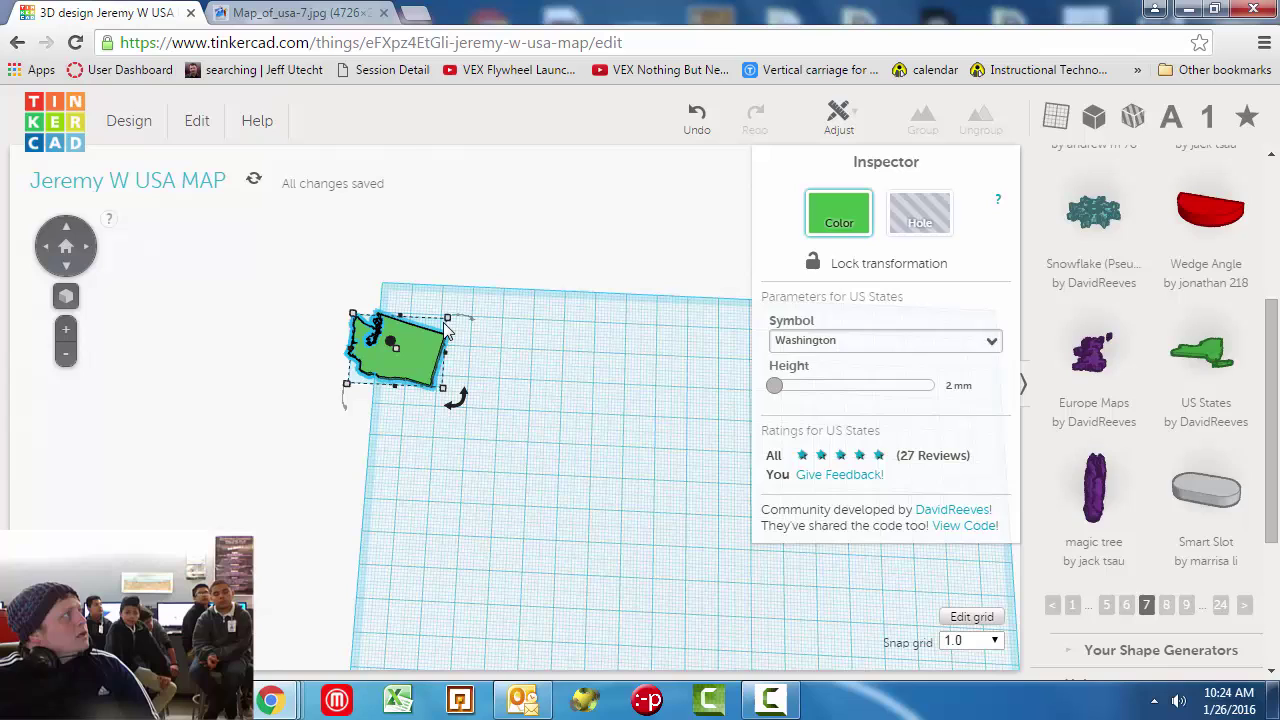
click(562, 340)
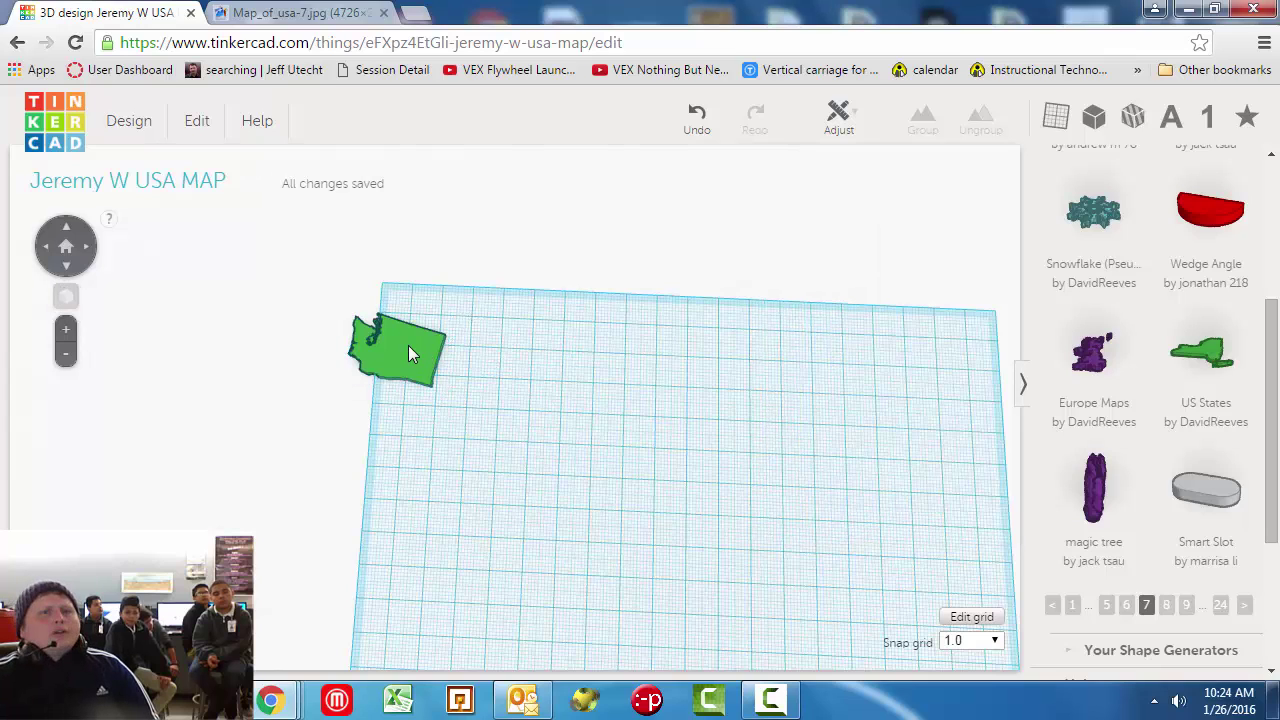
Compare with the reference map and drag Washington to the workplane's top-left corner.
click(318, 12)
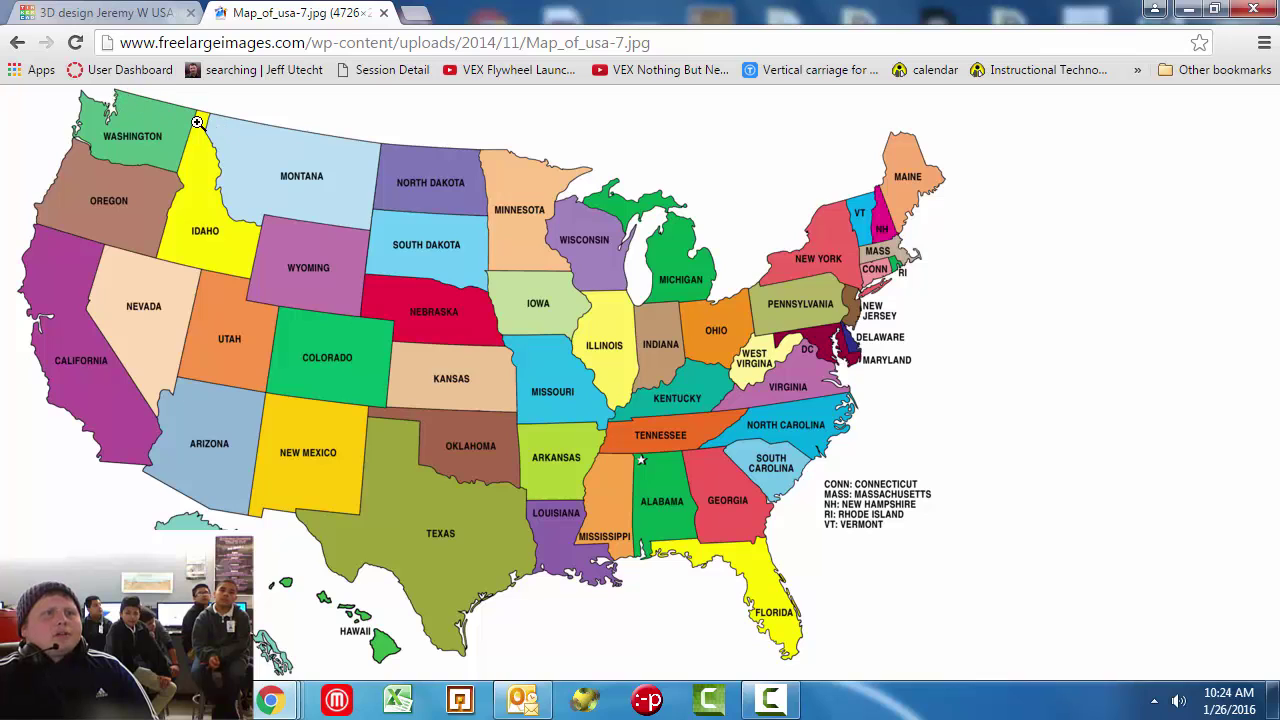
click(99, 9)
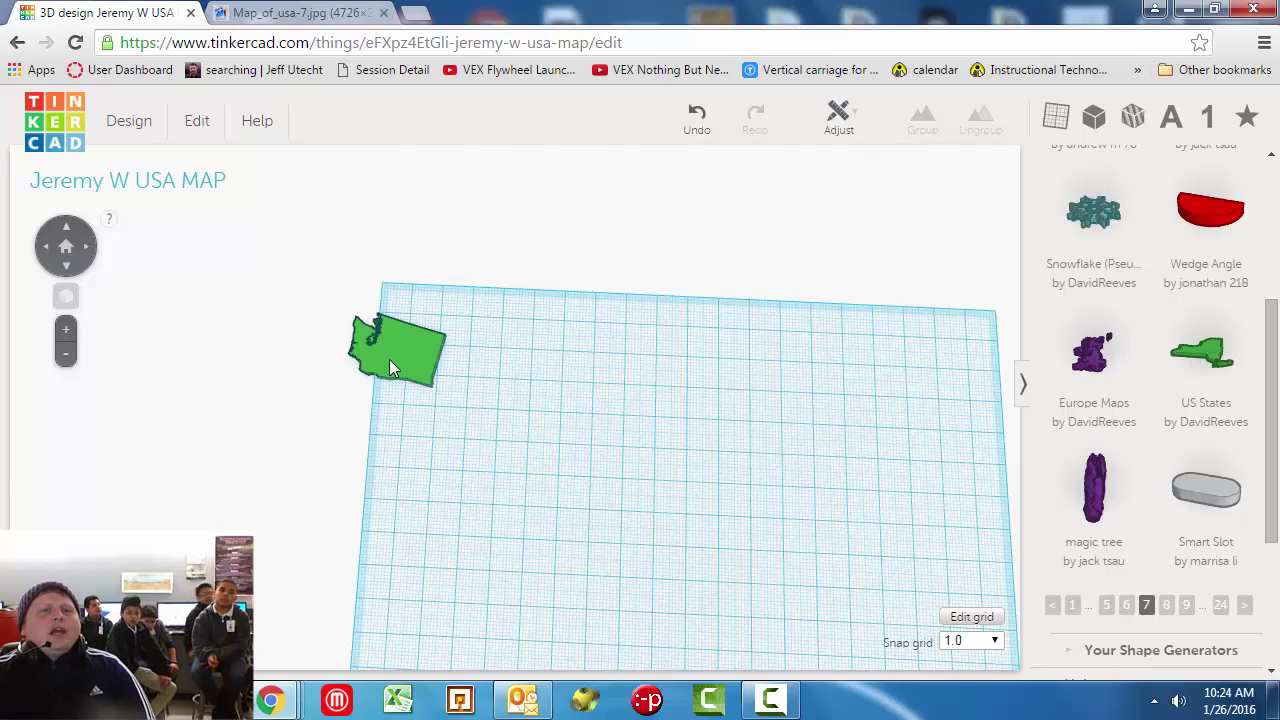
drag(381, 364, 376, 333)
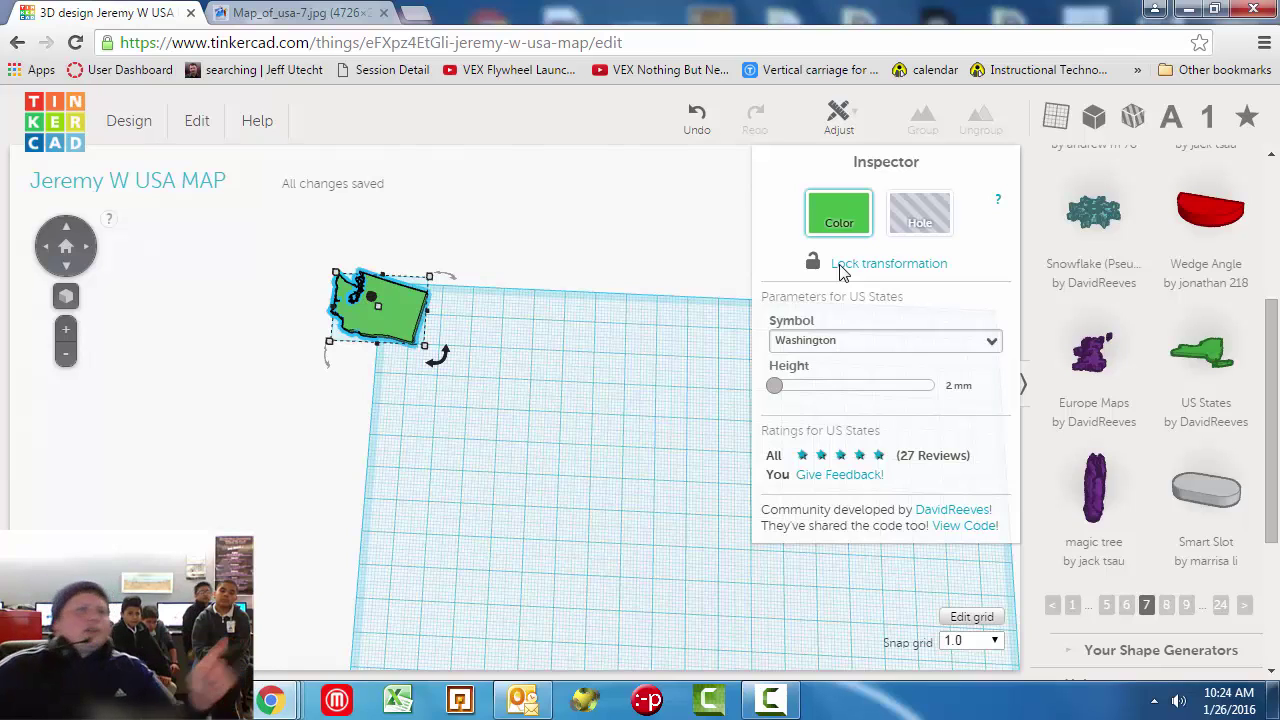
Apply Lock transformation to the Washington outline from the Inspector.
click(586, 382)
click(404, 332)
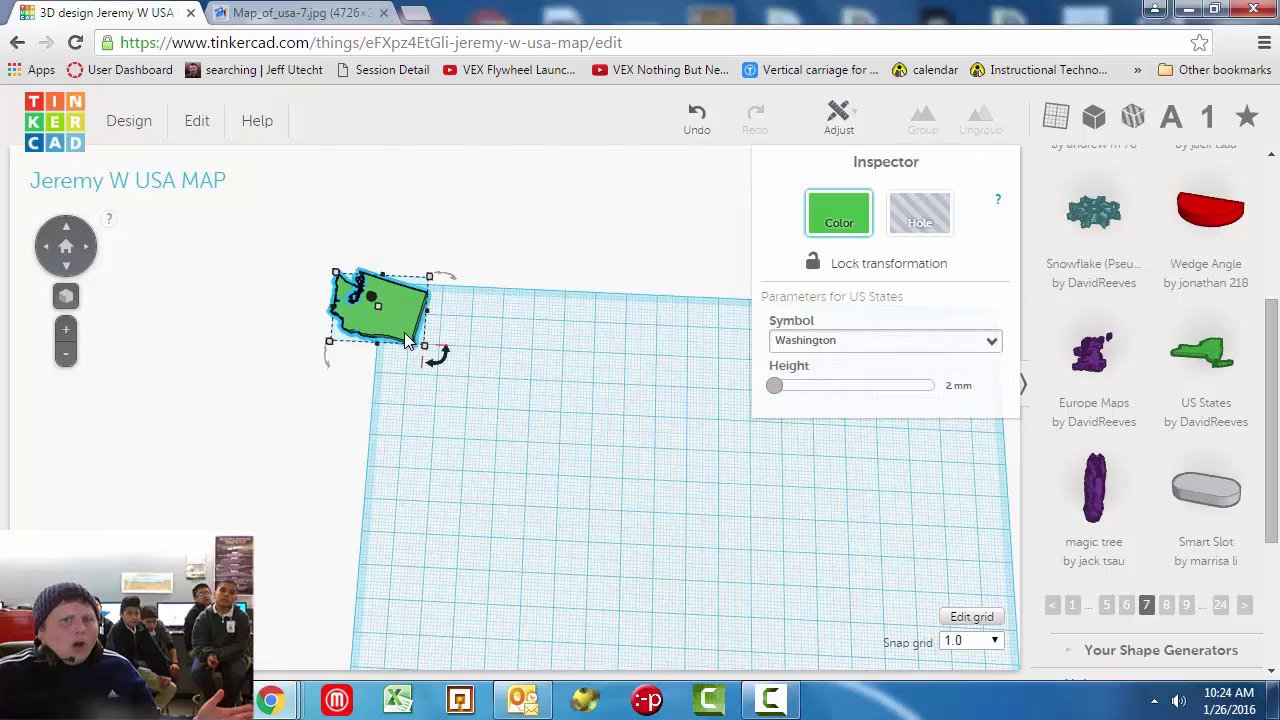
click(882, 268)
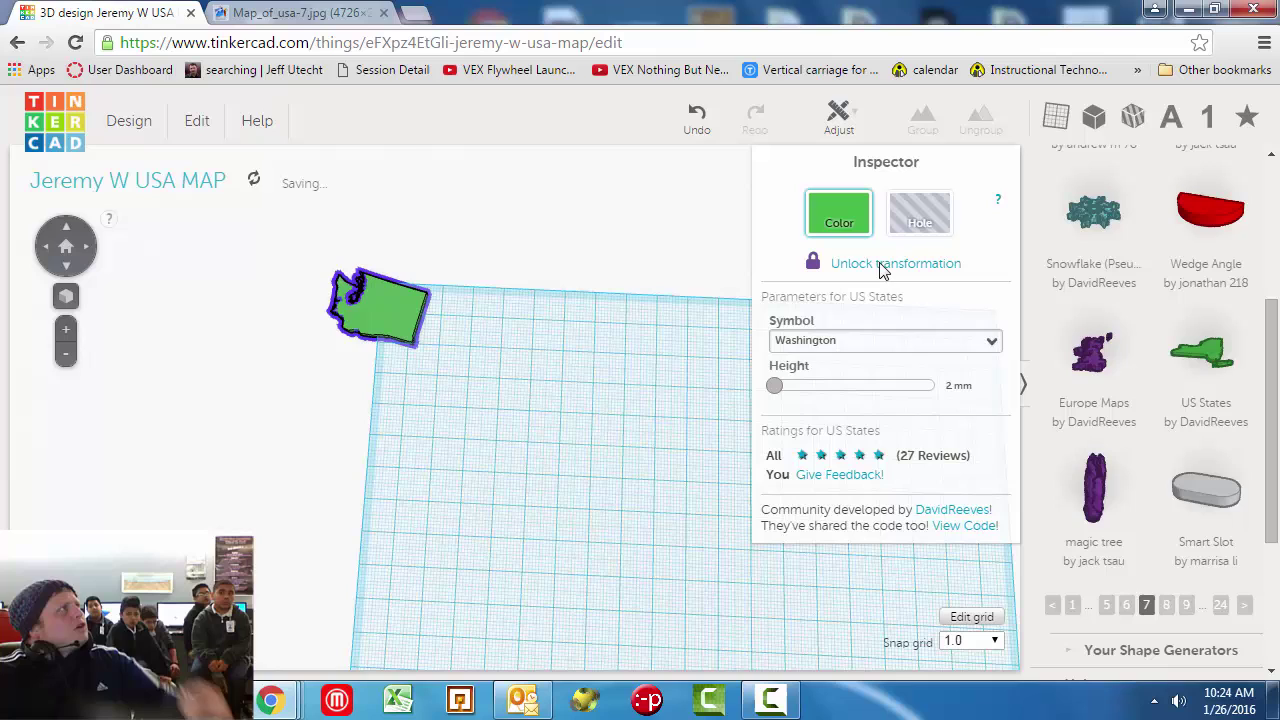
click(456, 368)
click(389, 316)
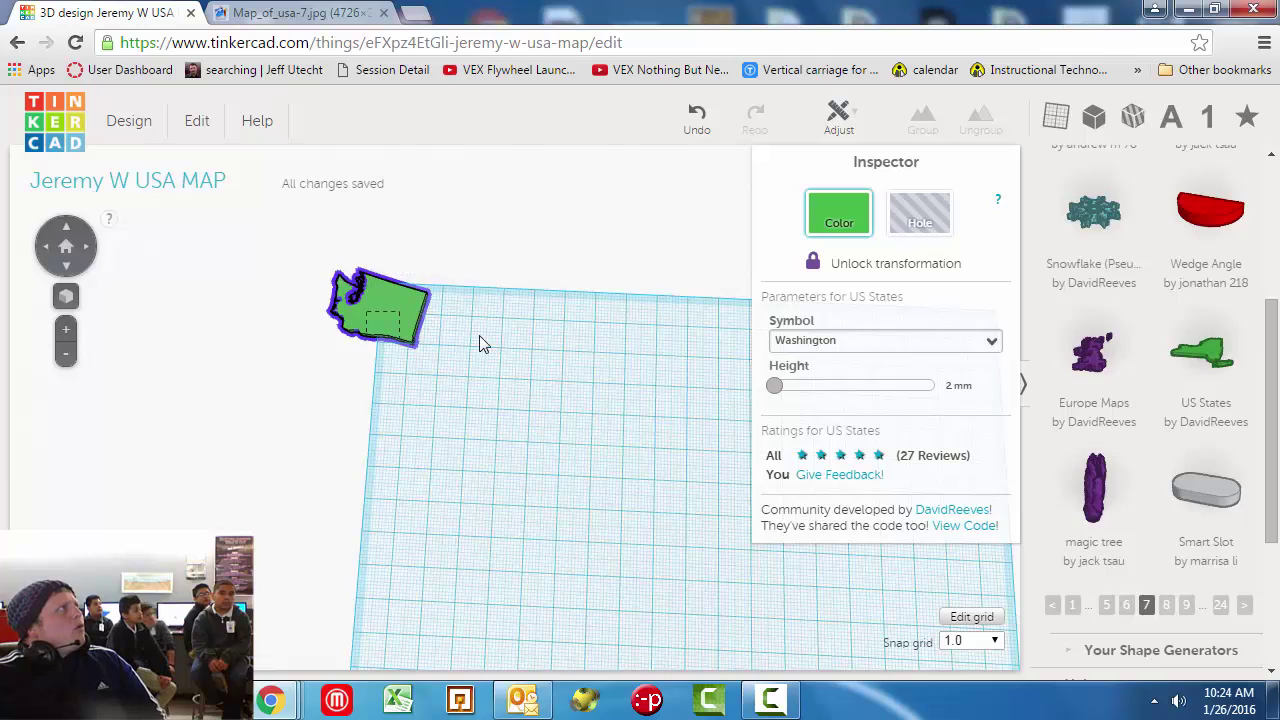
click(380, 308)
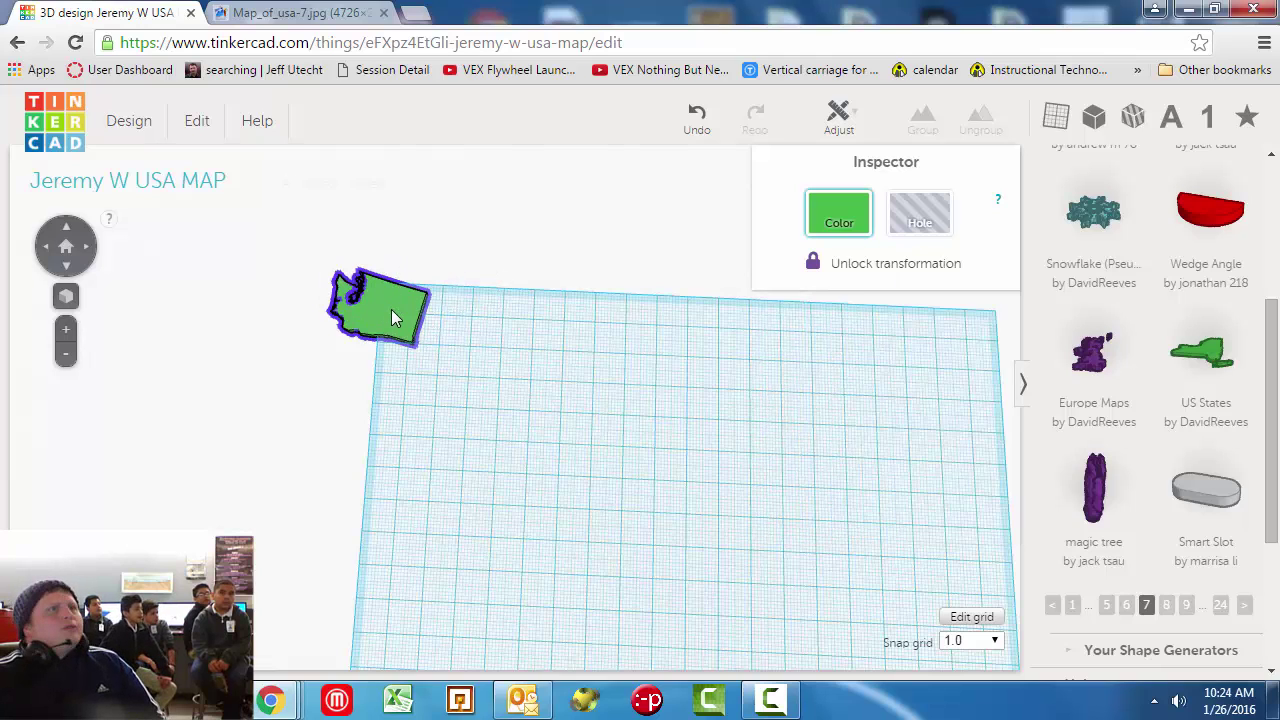
click(556, 305)
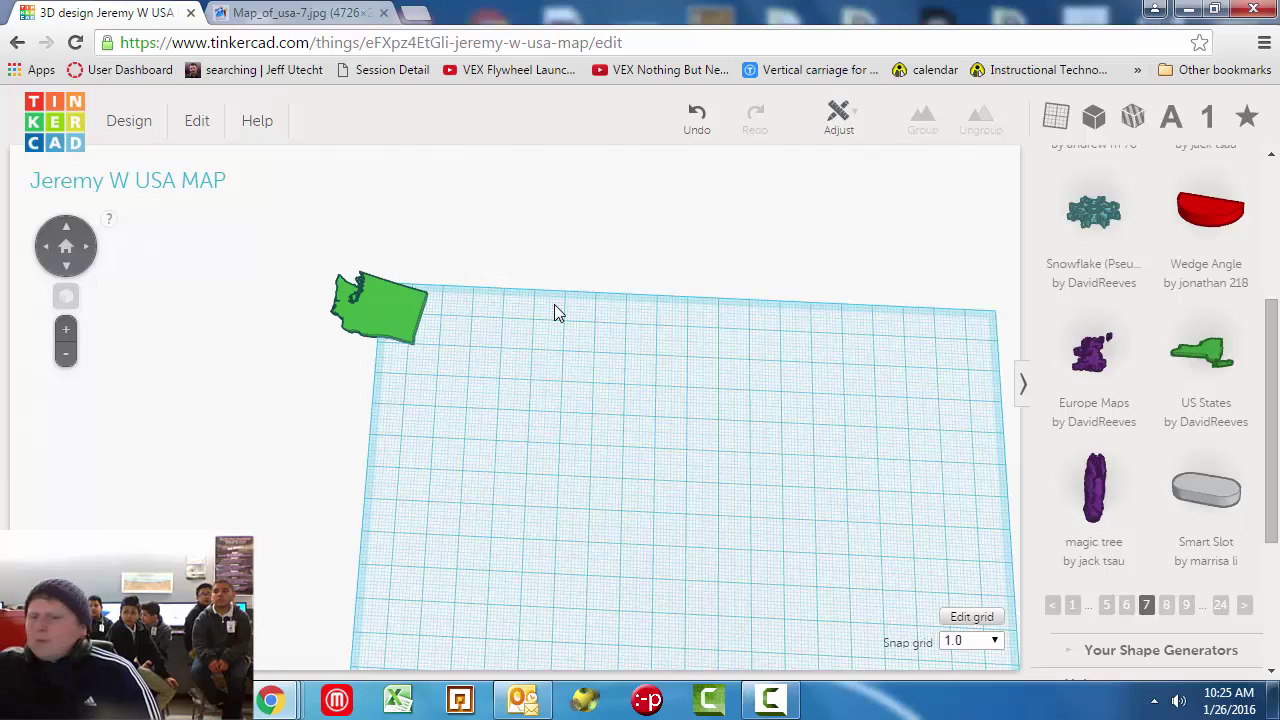
click(771, 703)
click(1187, 606)
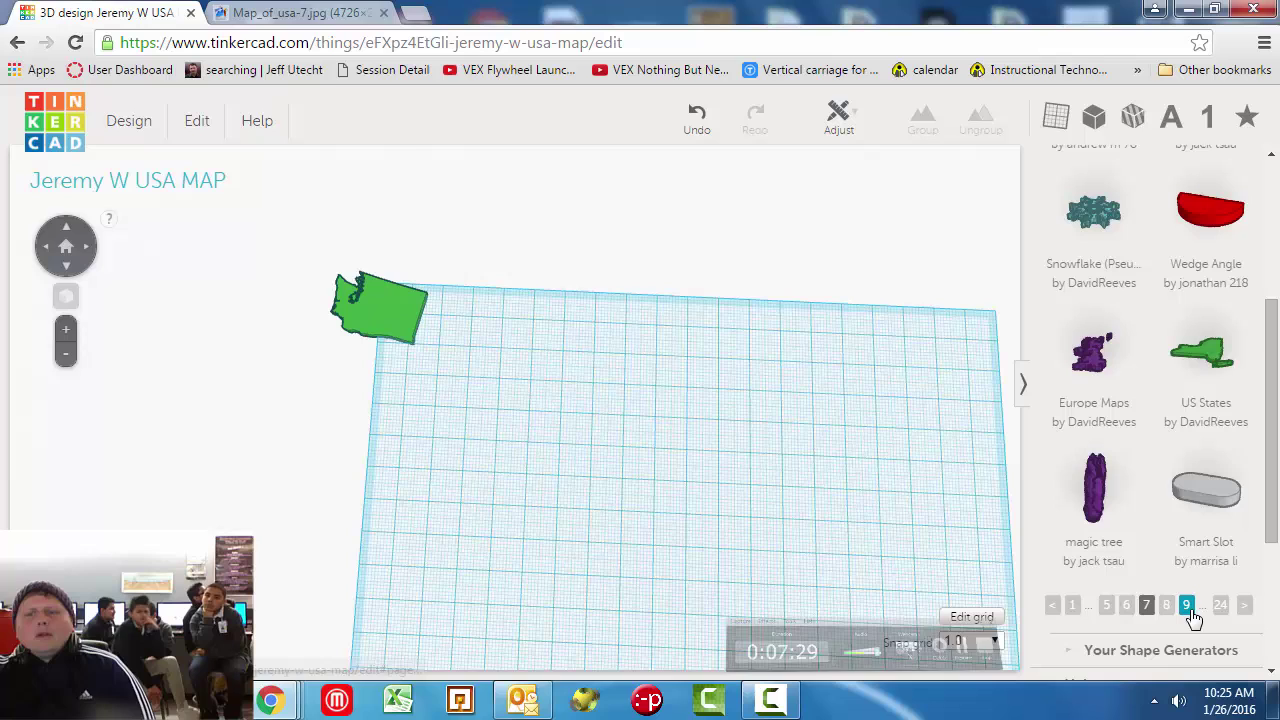
Check the reference map, drop another US States shape and set its Symbol to Idaho.
click(405, 311)
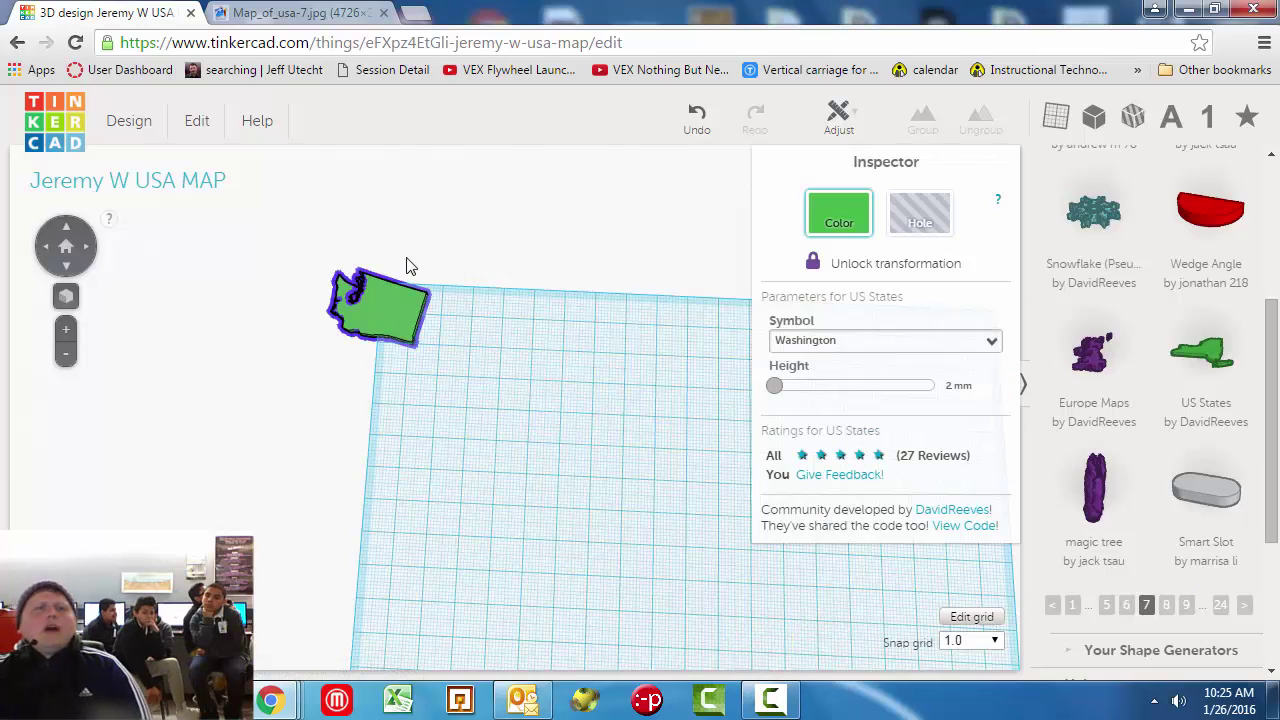
click(278, 11)
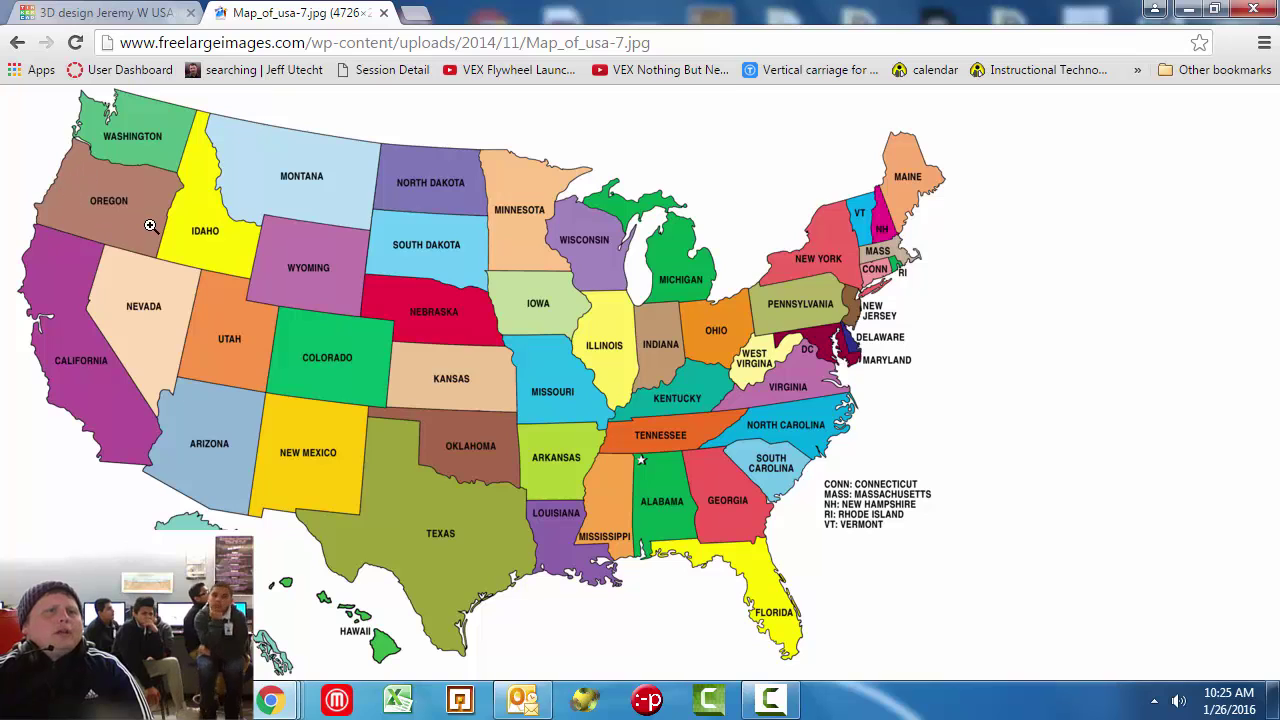
click(148, 10)
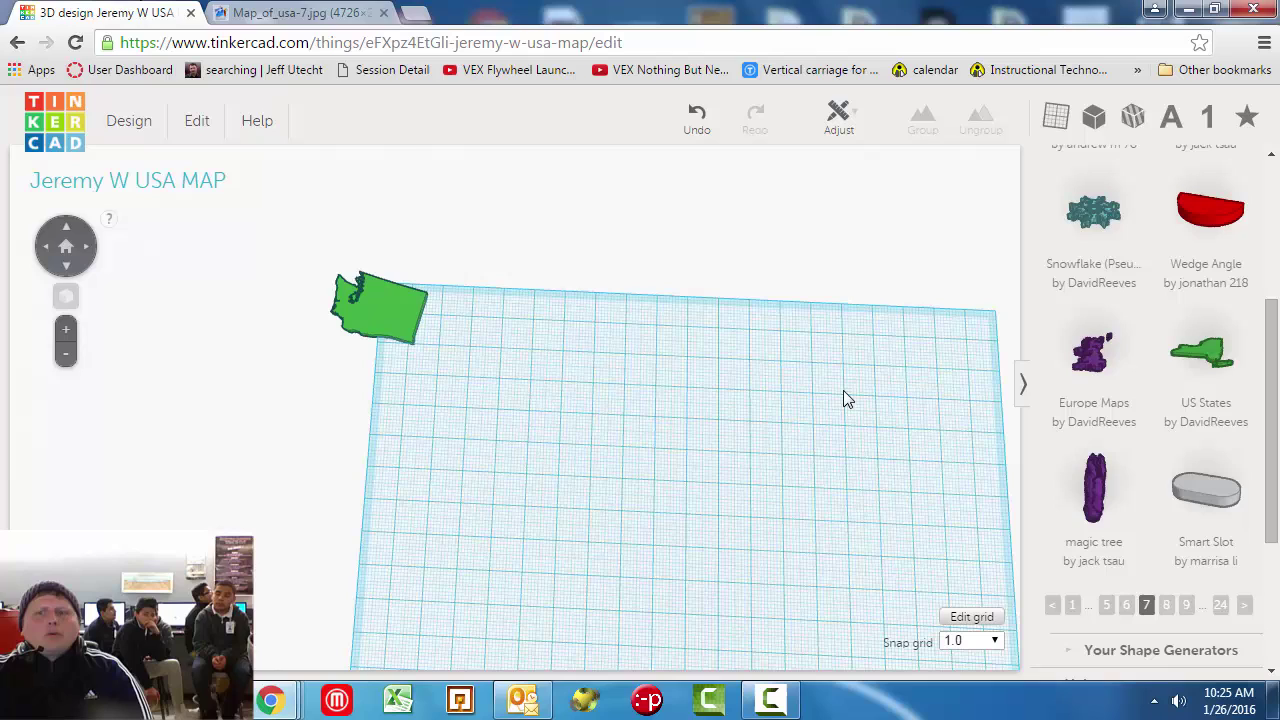
drag(1208, 358, 562, 368)
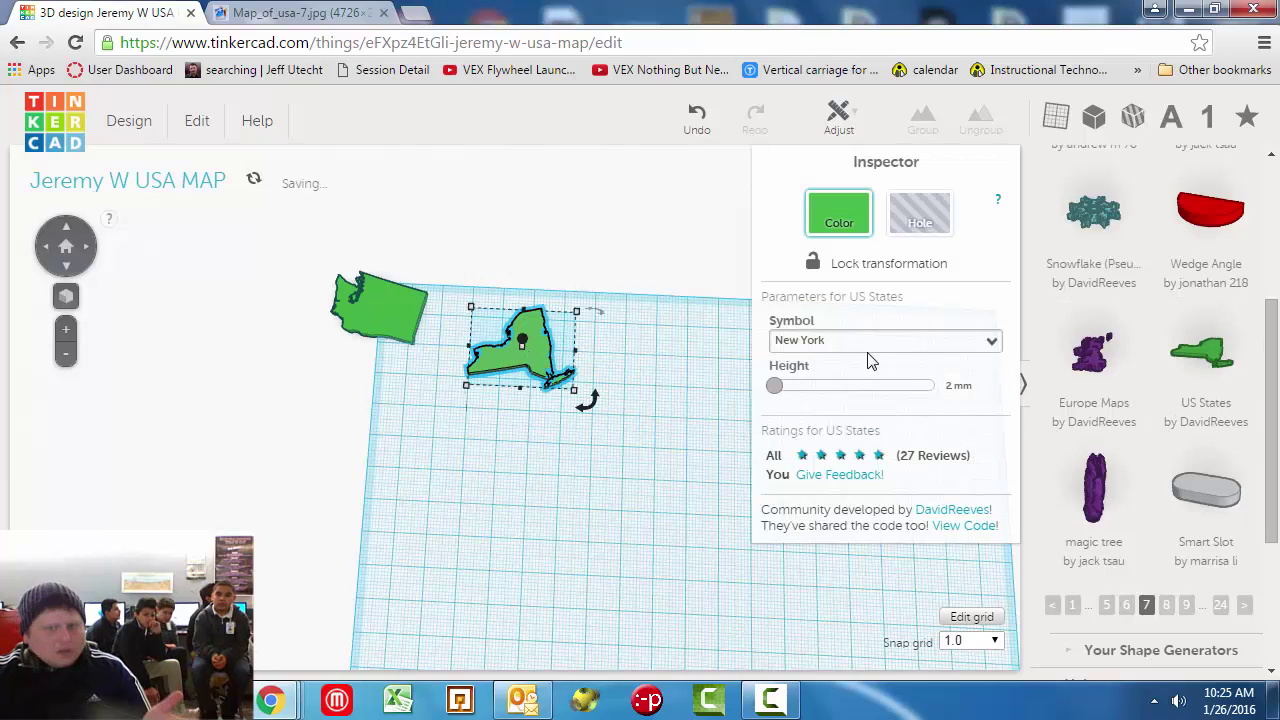
click(992, 341)
scroll(927, 375, down, 3)
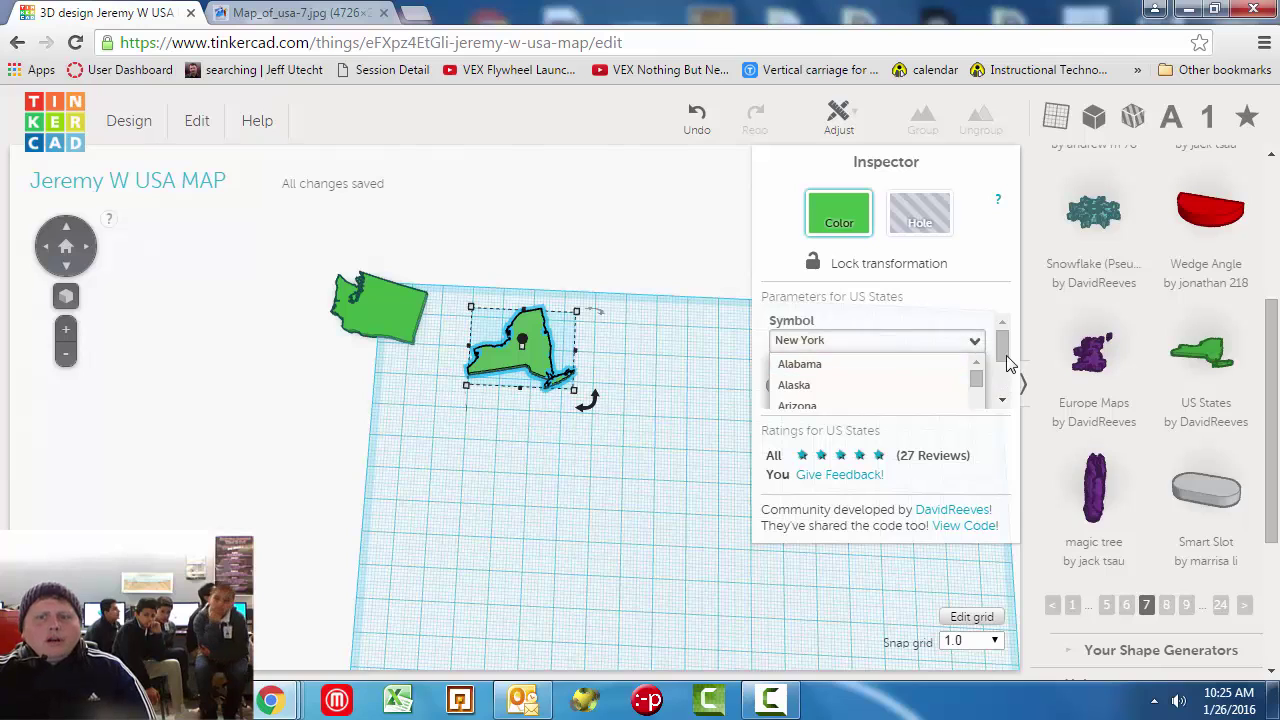
scroll(927, 386, down, 2)
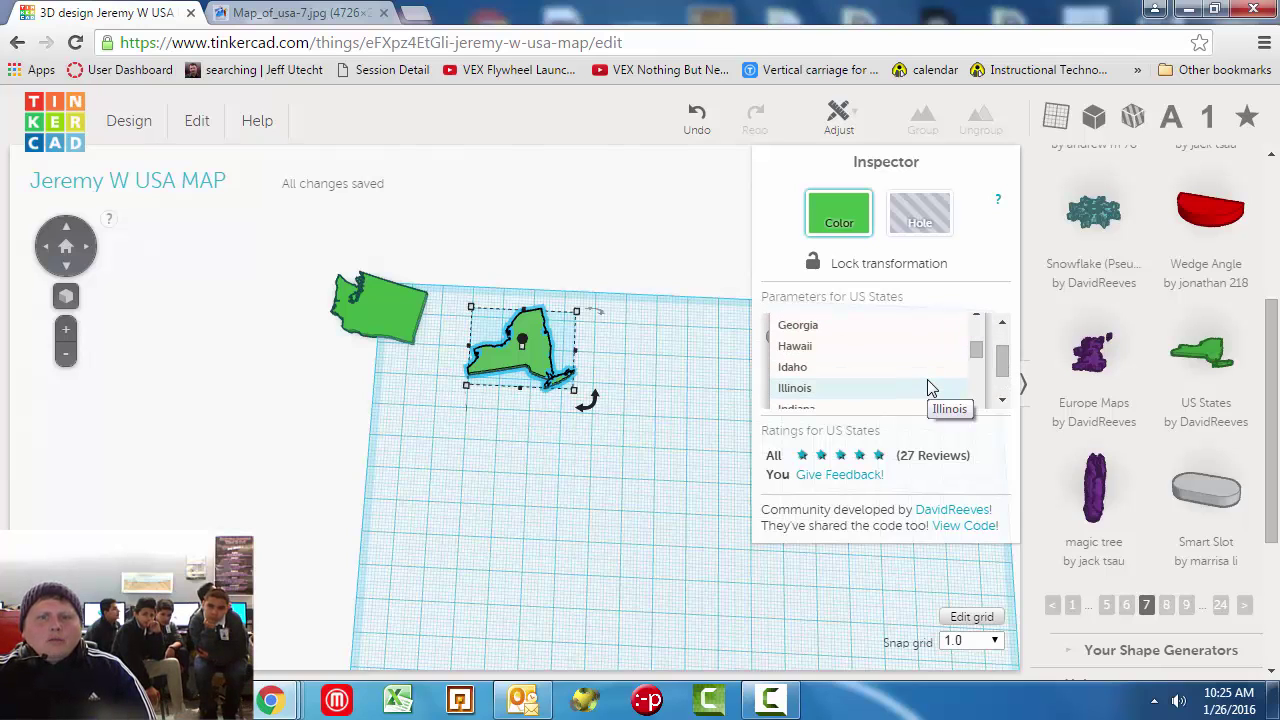
click(925, 370)
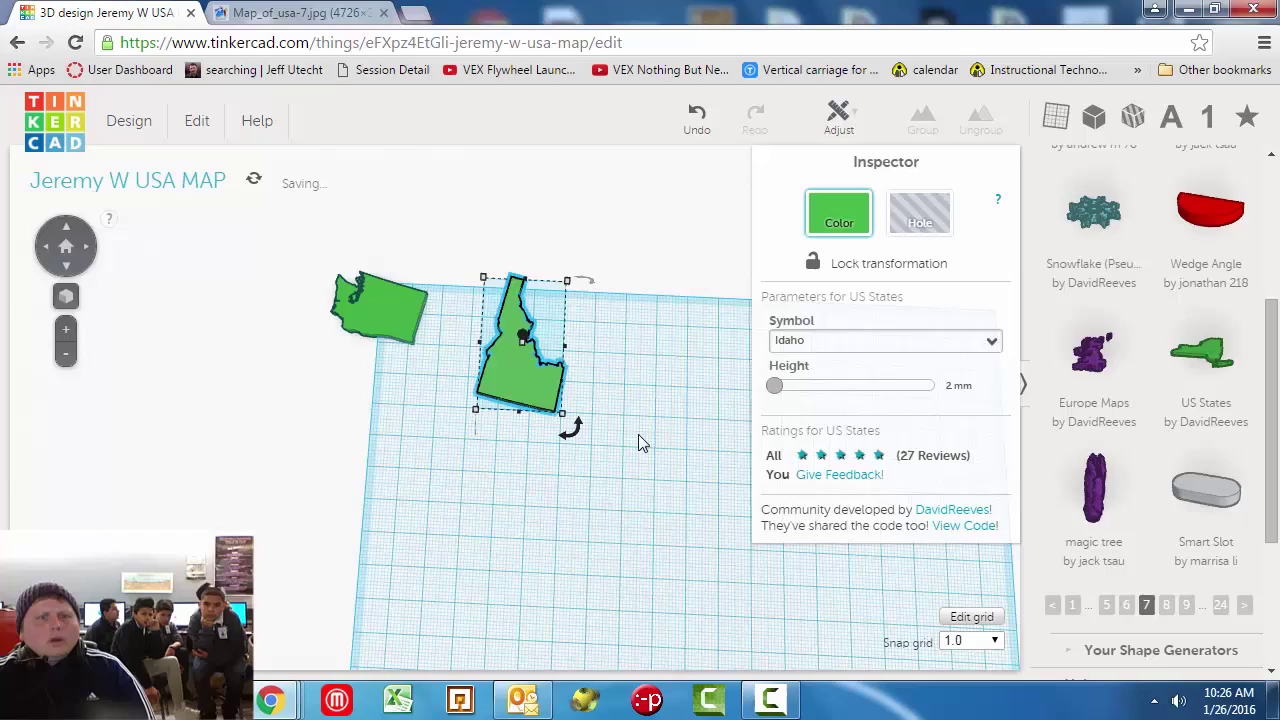
click(652, 410)
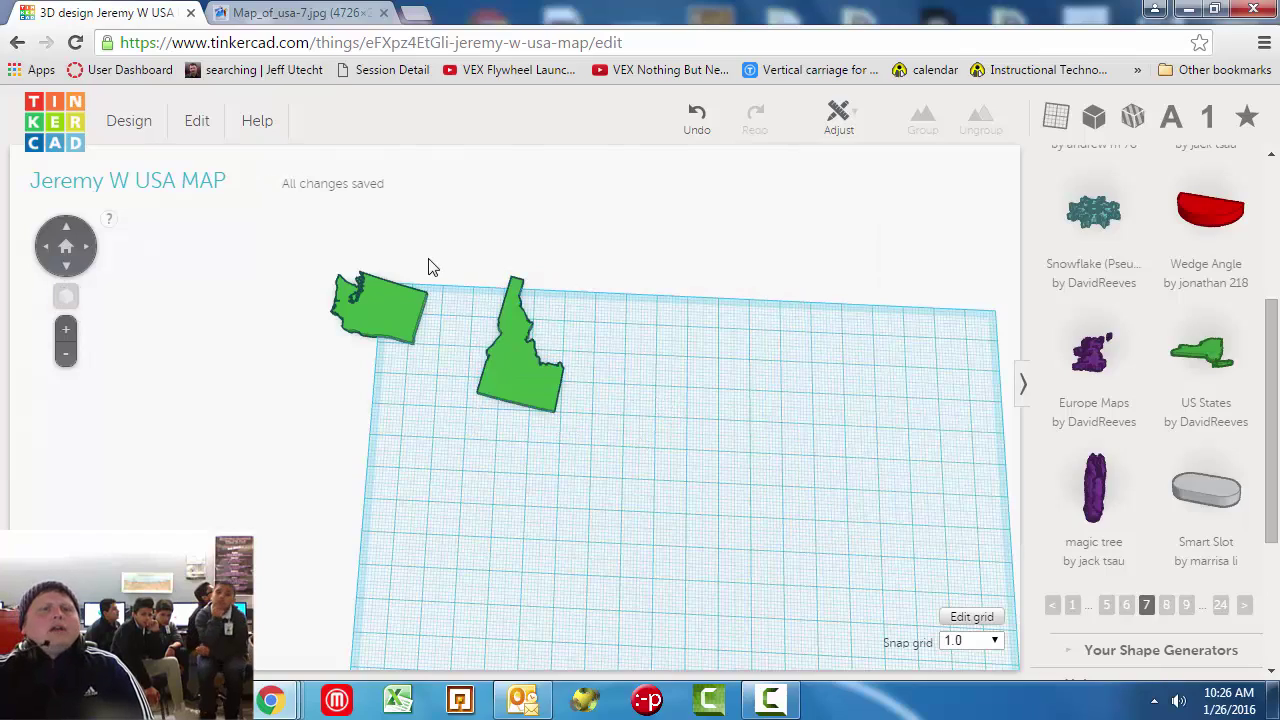
scroll(415, 275, up, 3)
Drag Idaho beside Washington and nudge it with arrow keys until their borders meet.
scroll(510, 447, down, 1)
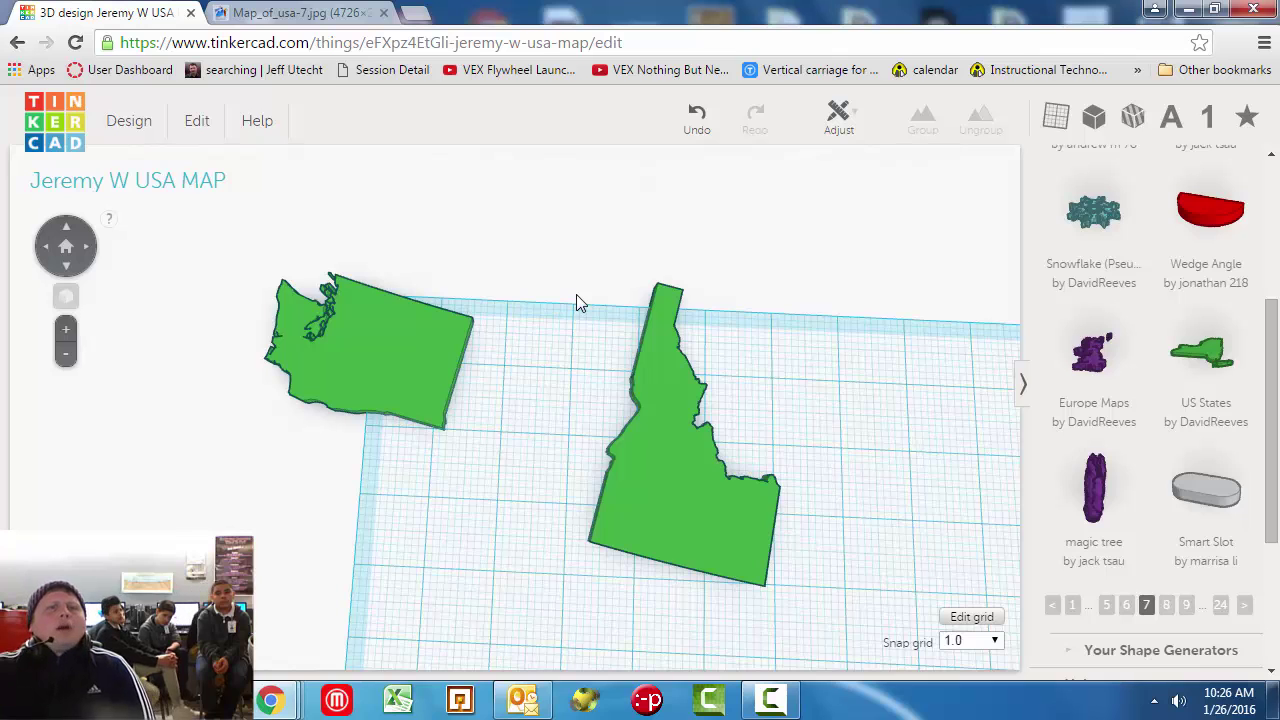
scroll(476, 331, up, 2)
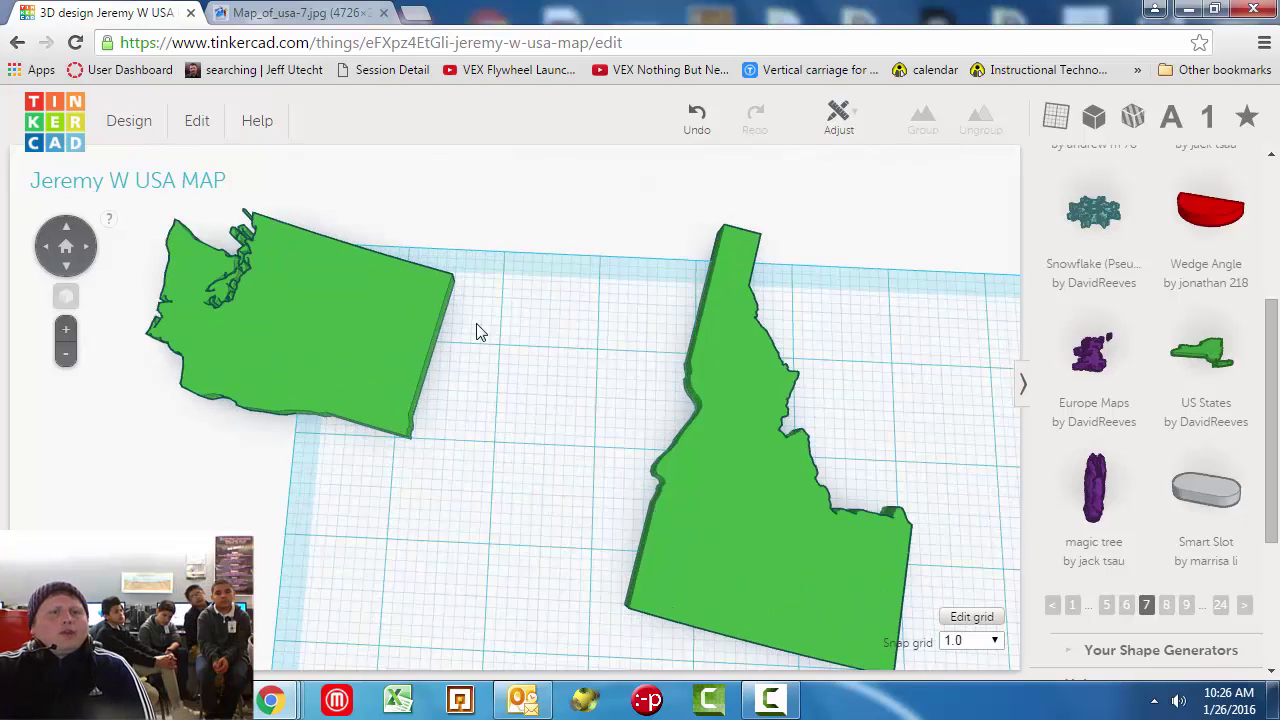
scroll(470, 320, up, 3)
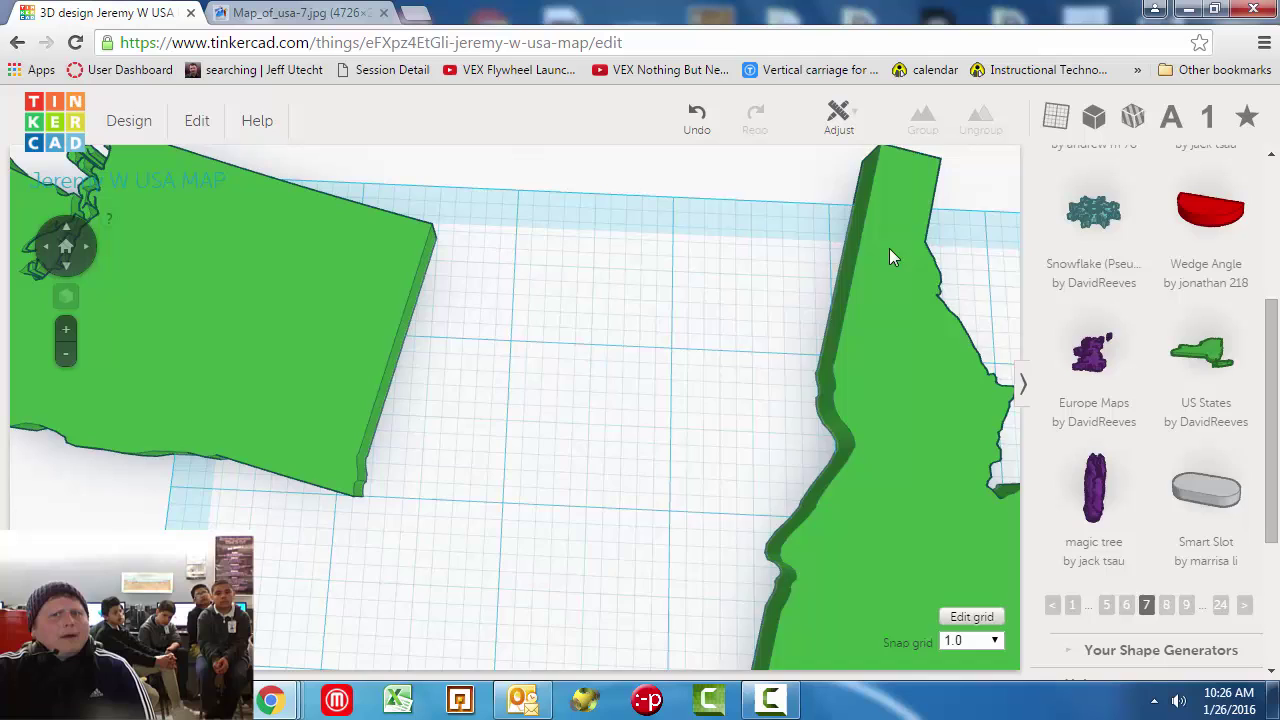
drag(889, 258, 437, 346)
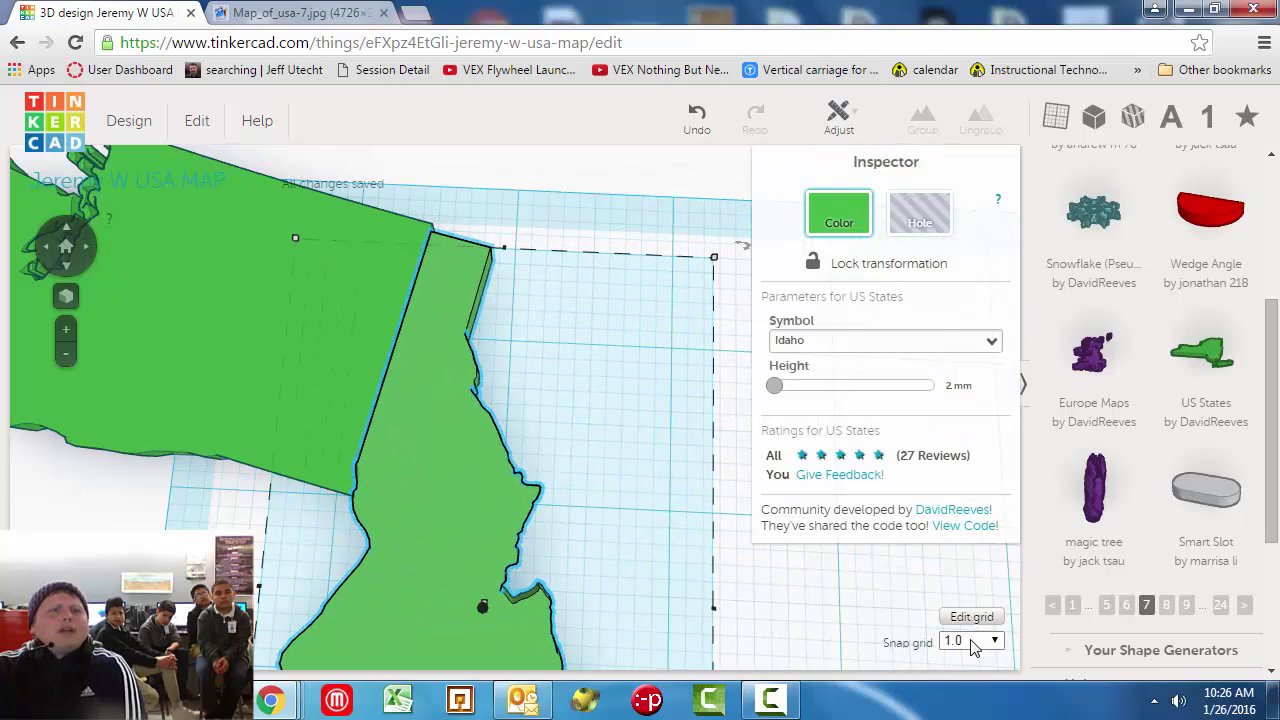
key(Up)
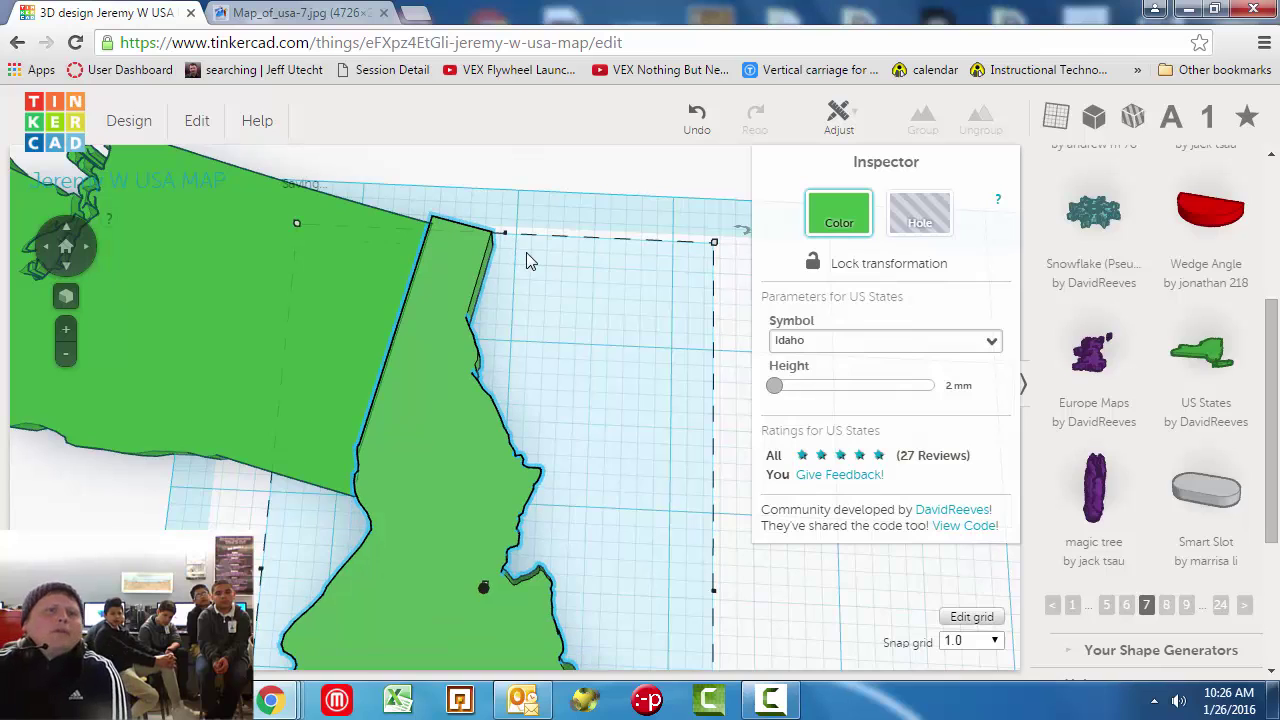
middle_drag(525, 276, 606, 223)
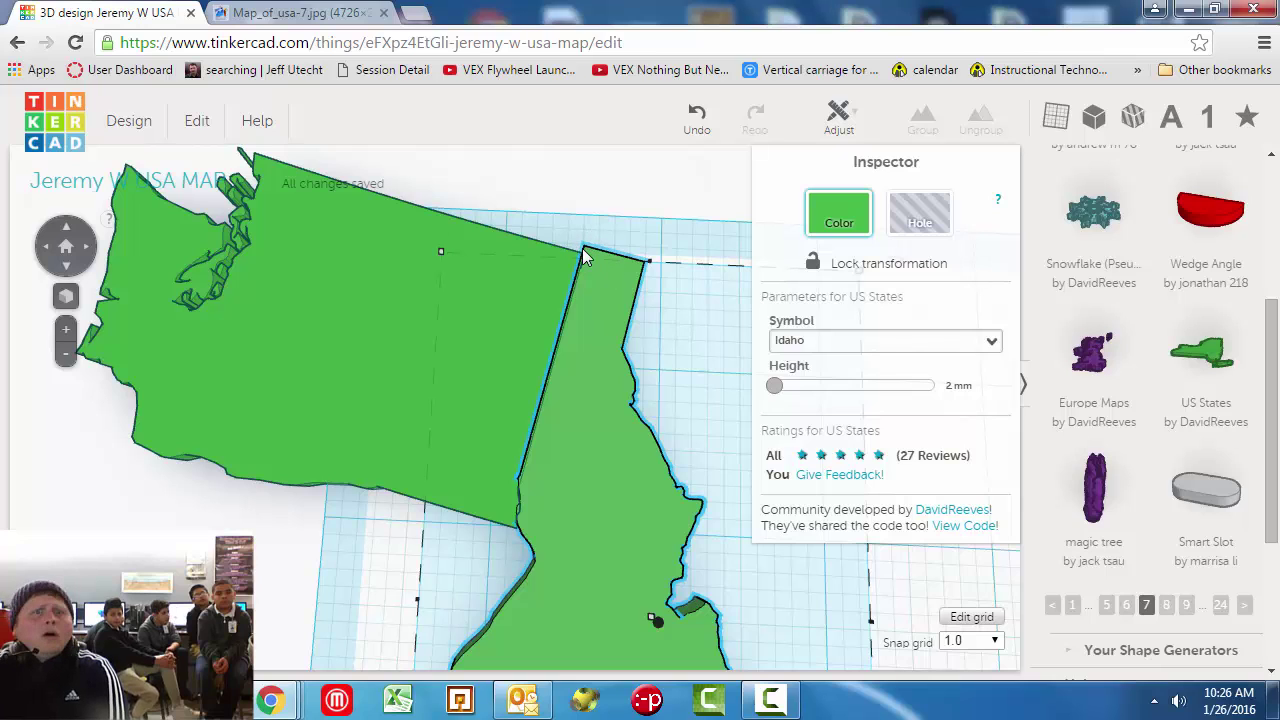
key(shift+Left)
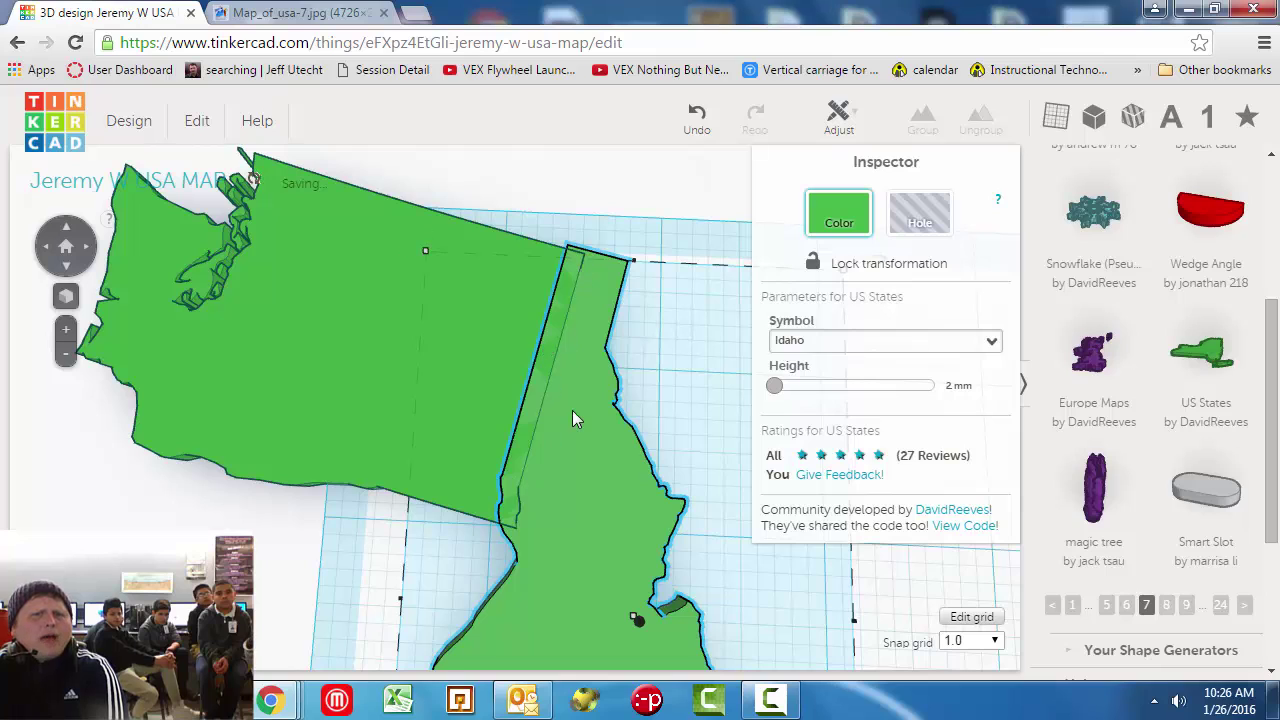
key(shift+Right)
key(shift+Right)
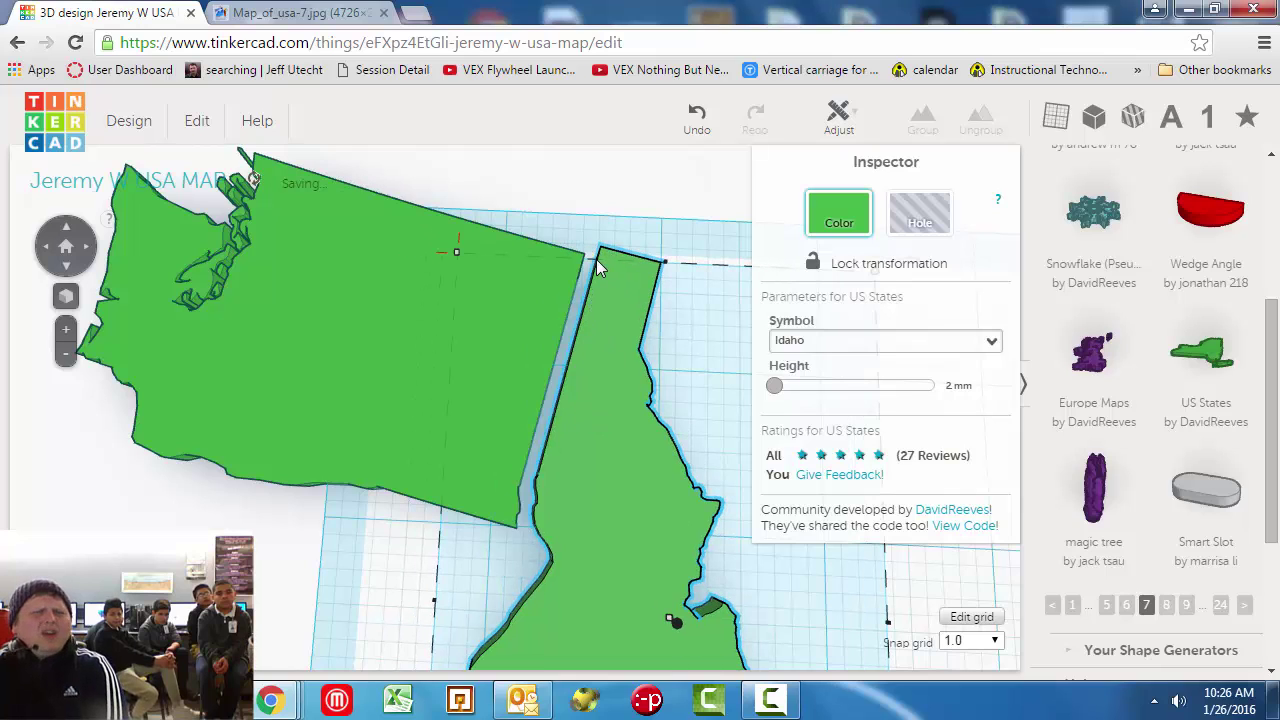
key(shift+Down)
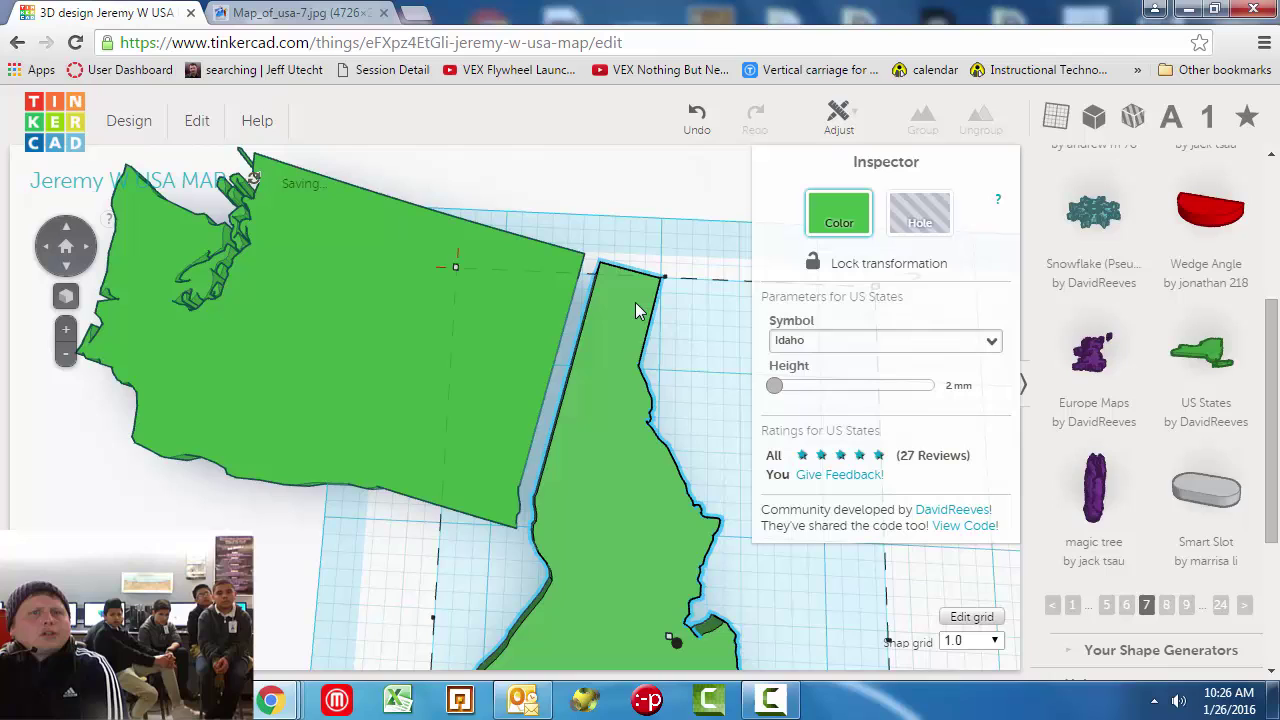
key(shift+Left)
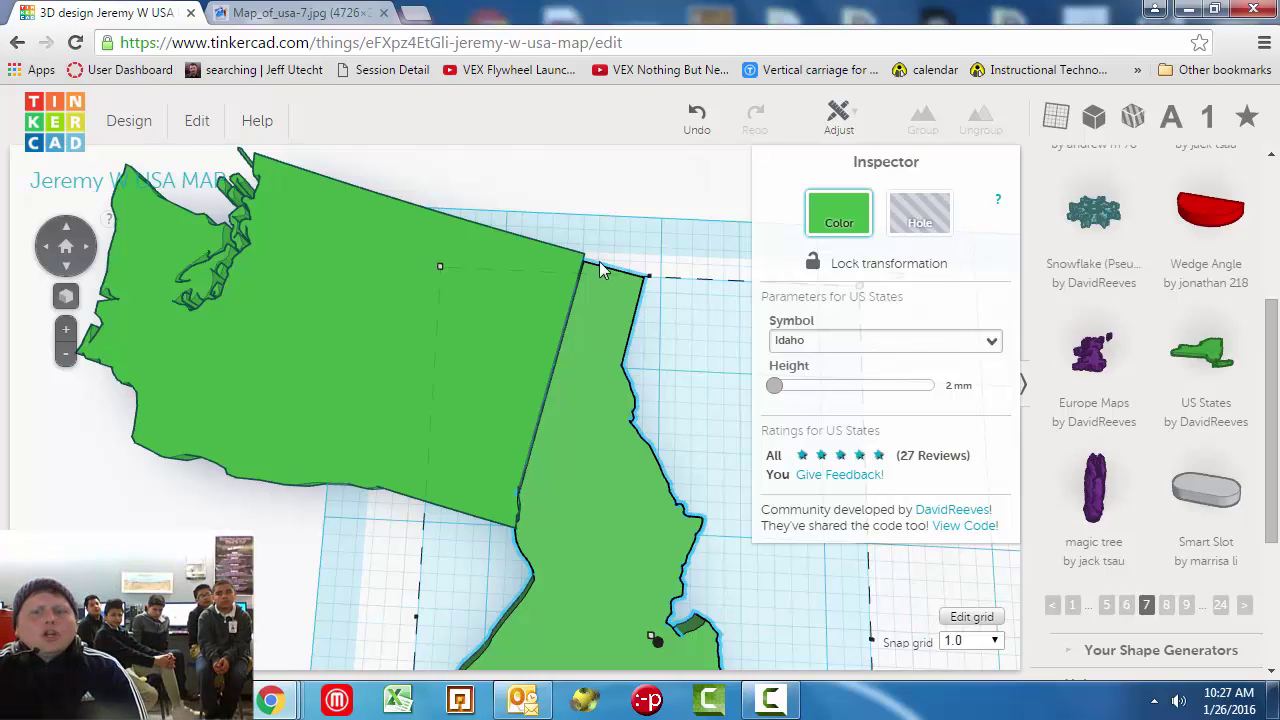
Change the Snap grid setting from 1.0 to 0.1.
click(690, 190)
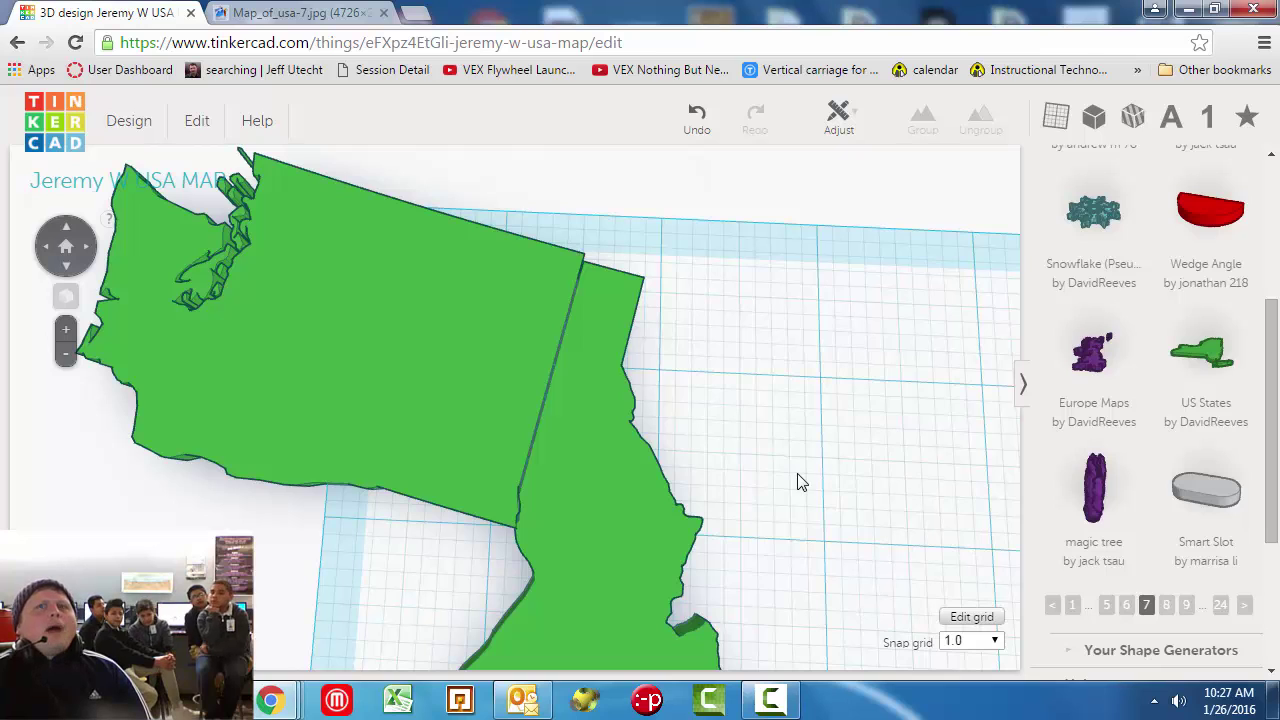
scroll(800, 482, down, 2)
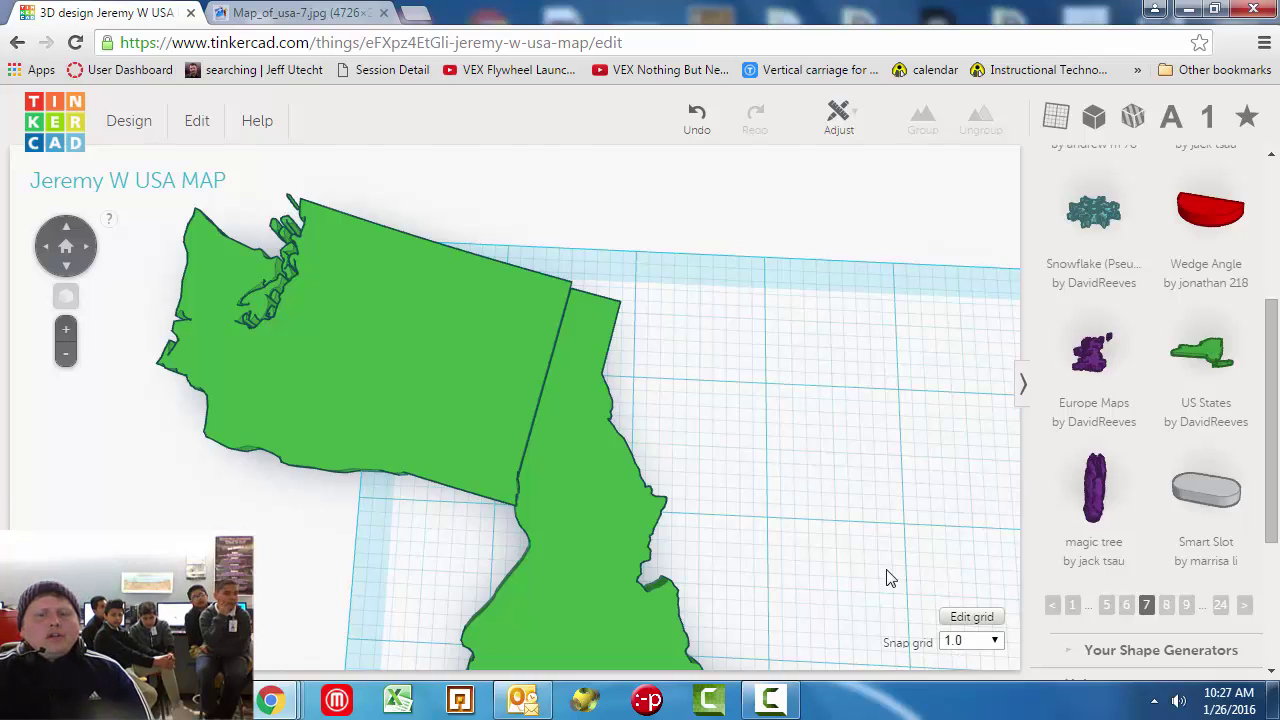
click(975, 642)
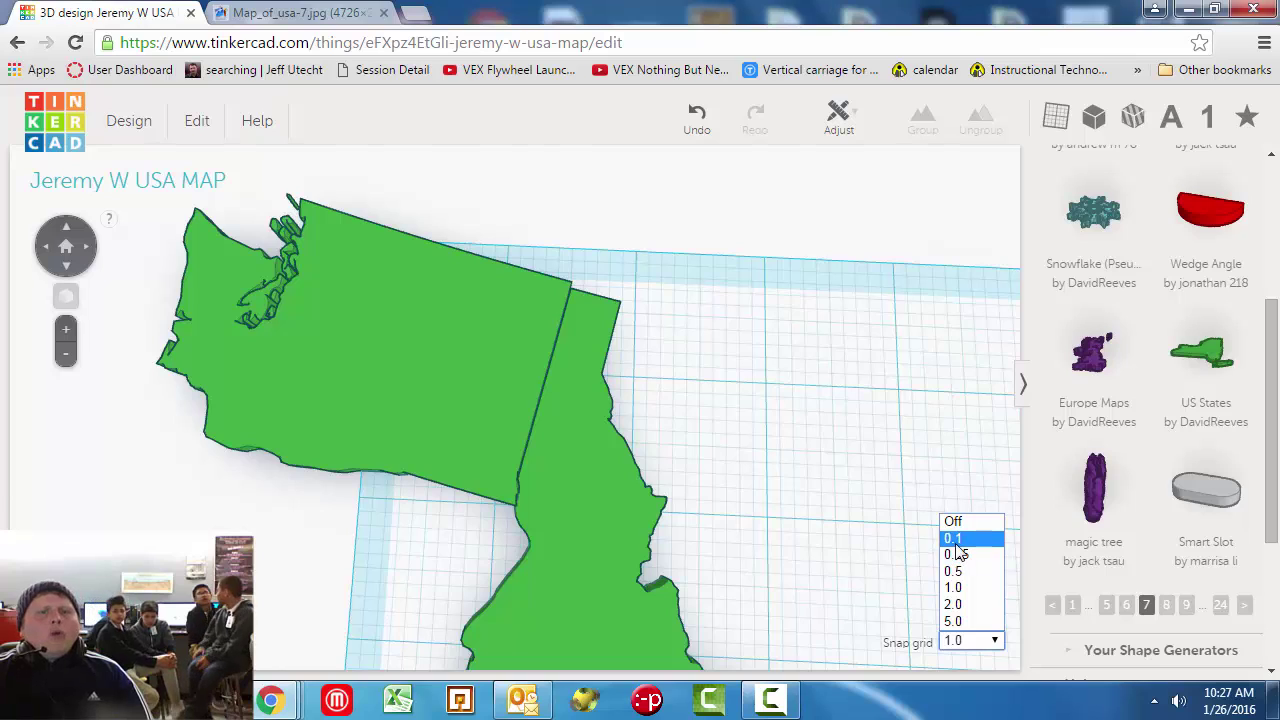
click(955, 542)
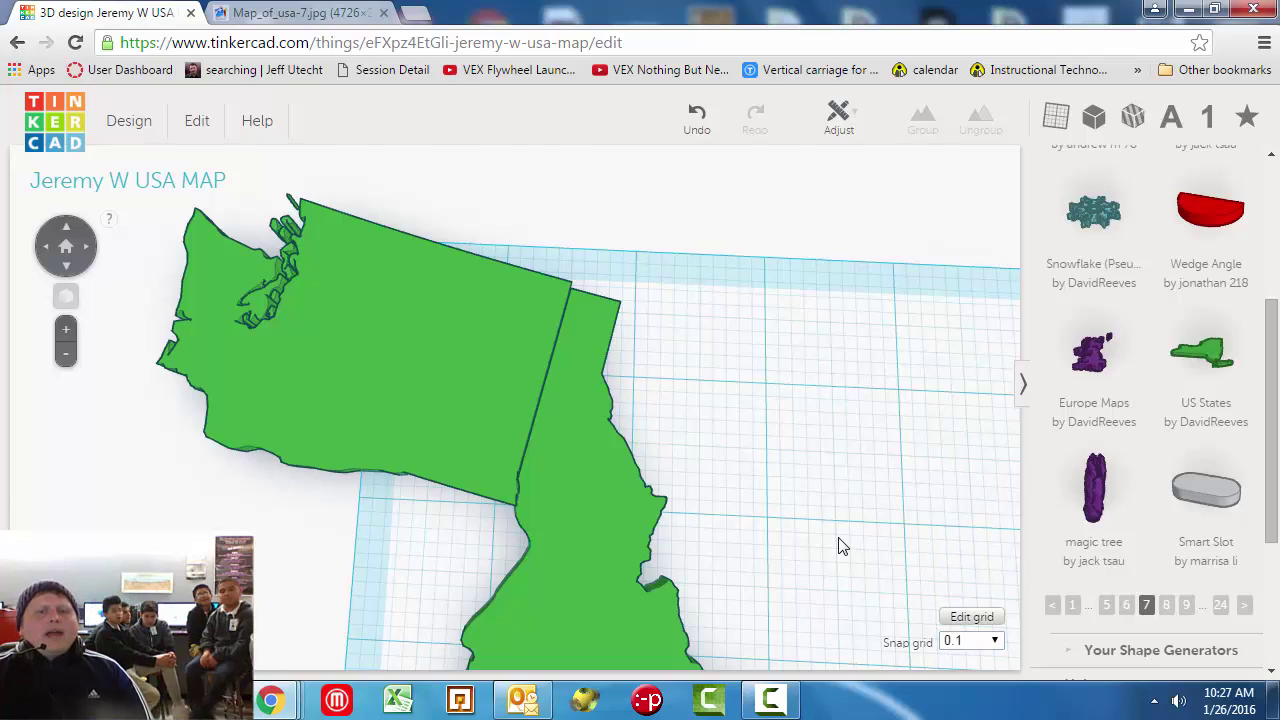
Zoom to the border and nudge Idaho in 0.1 steps: up twice, right, up, left.
click(604, 516)
scroll(593, 287, up, 3)
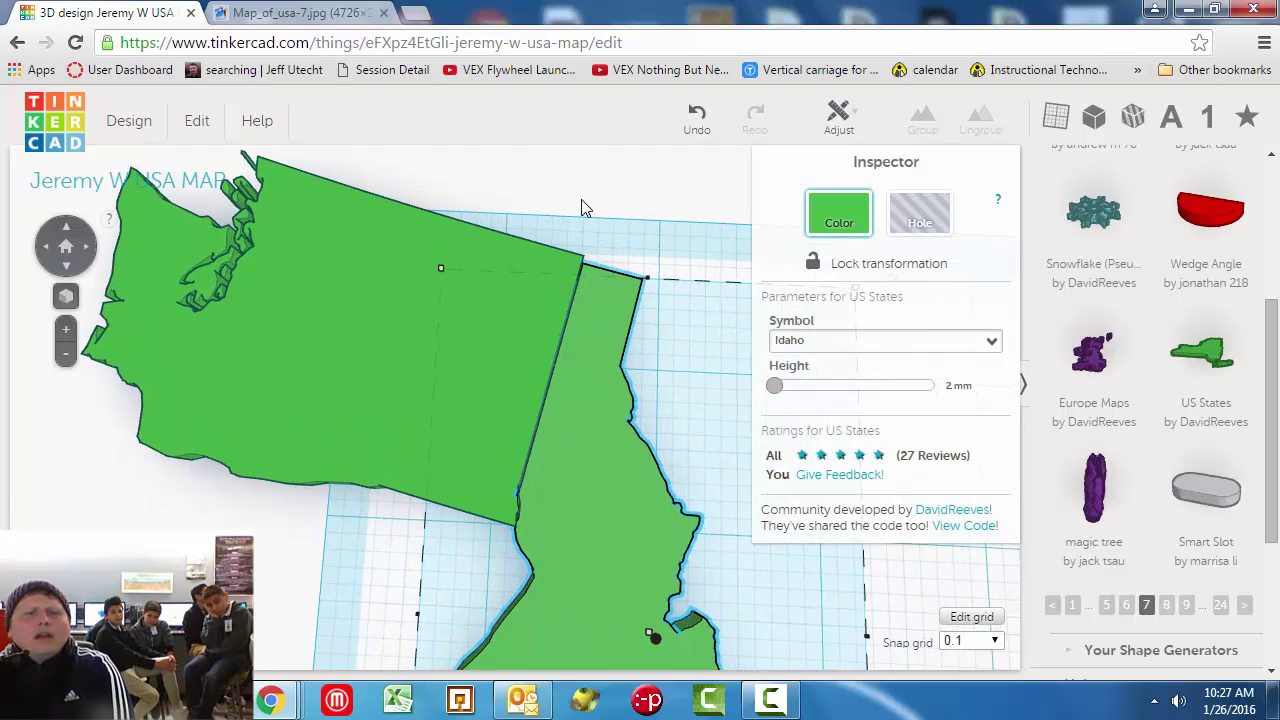
middle_drag(533, 298, 571, 562)
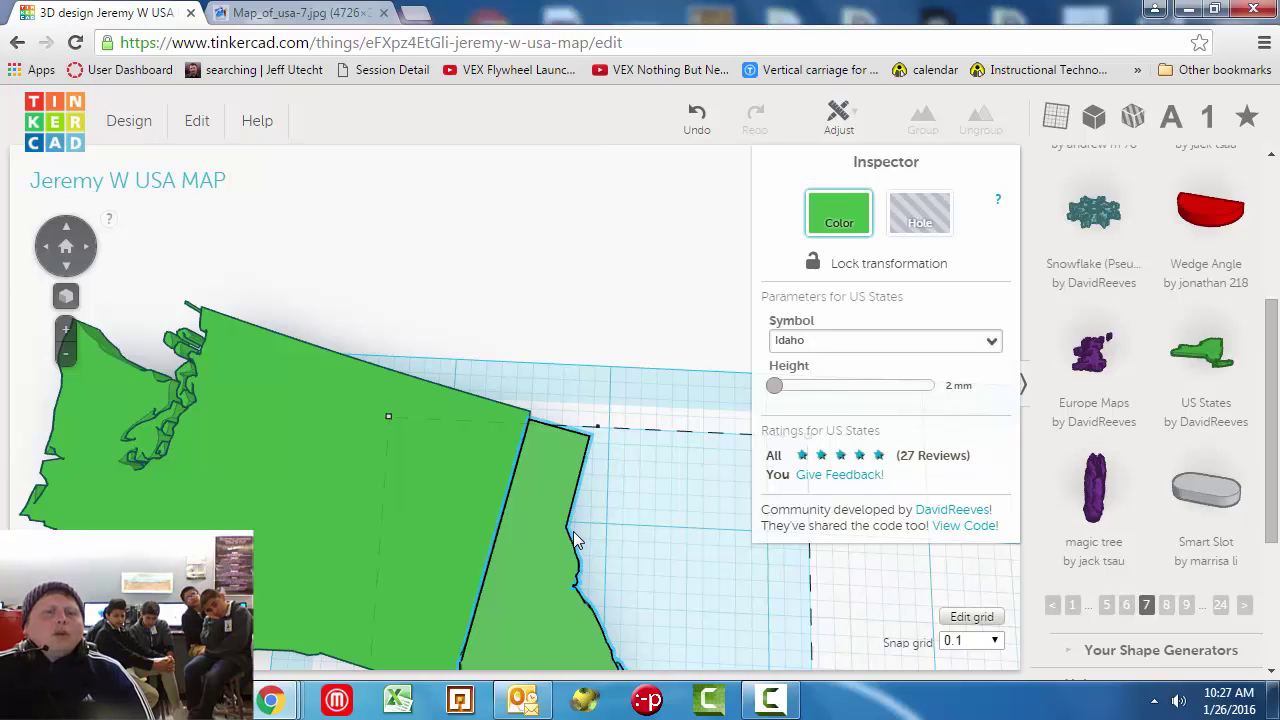
key(Up)
key(Up)
key(Up)
key(Up)
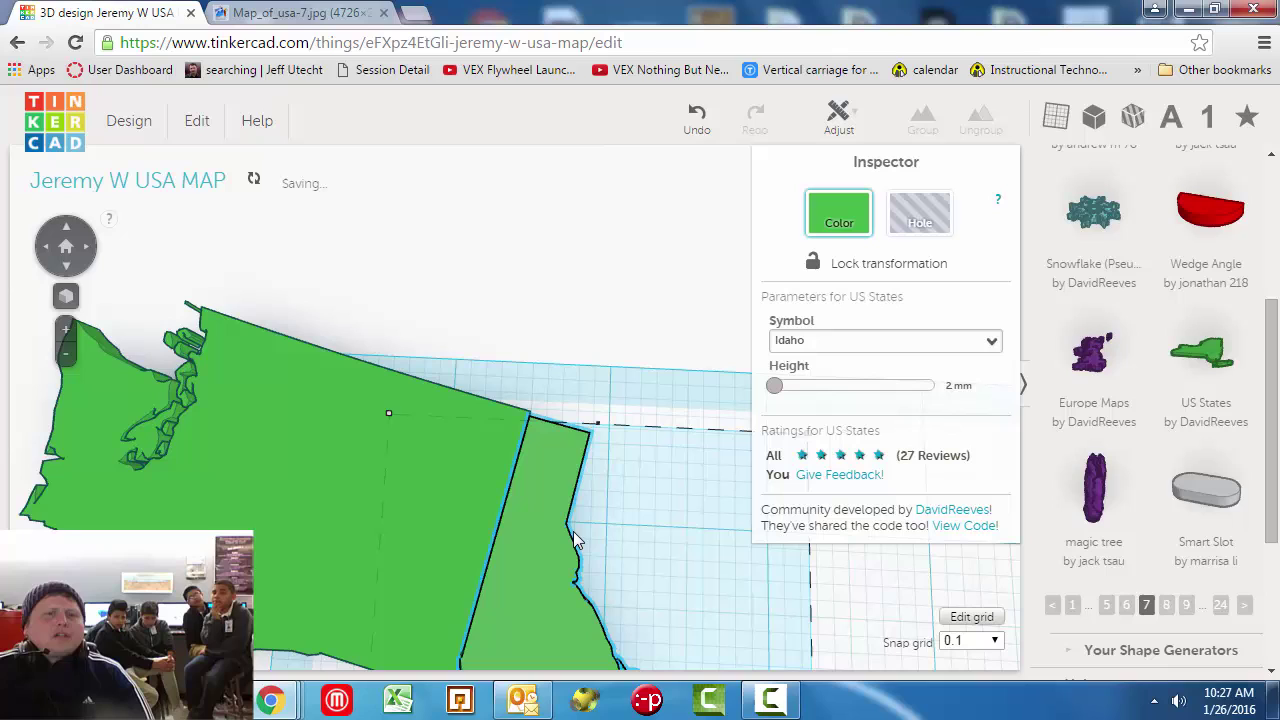
key(Up)
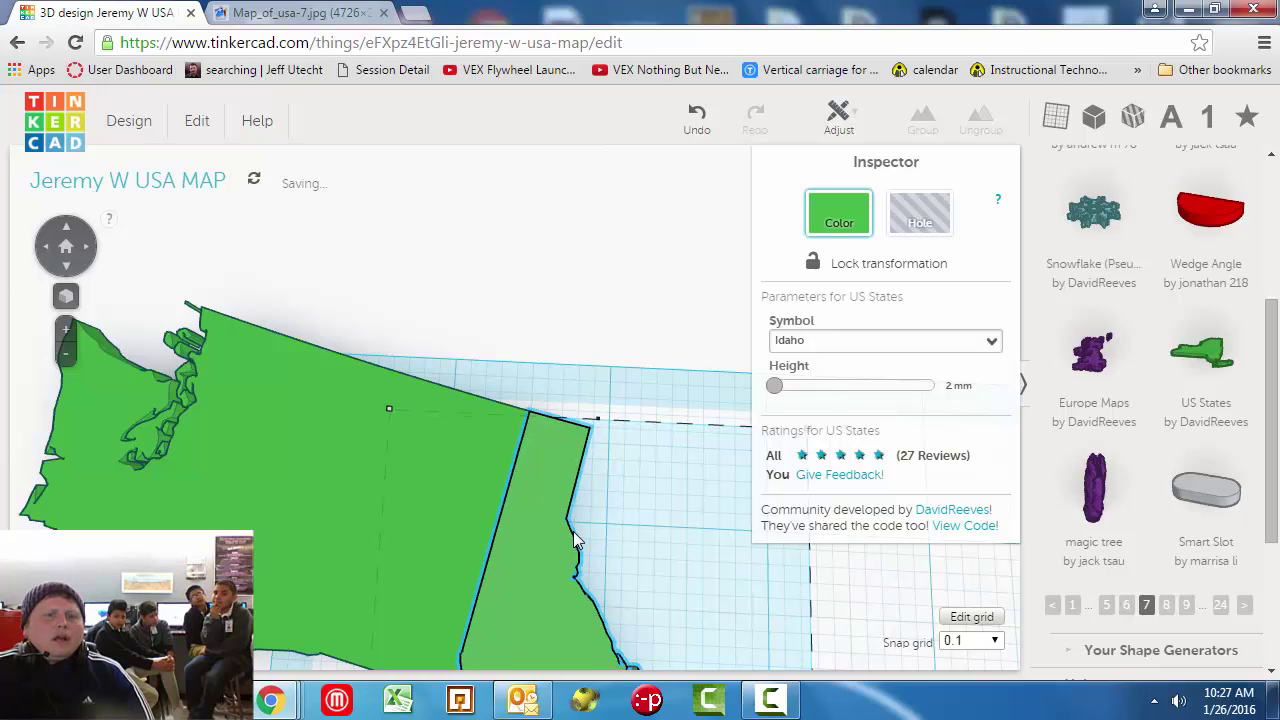
key(Right)
key(Right)
key(Right)
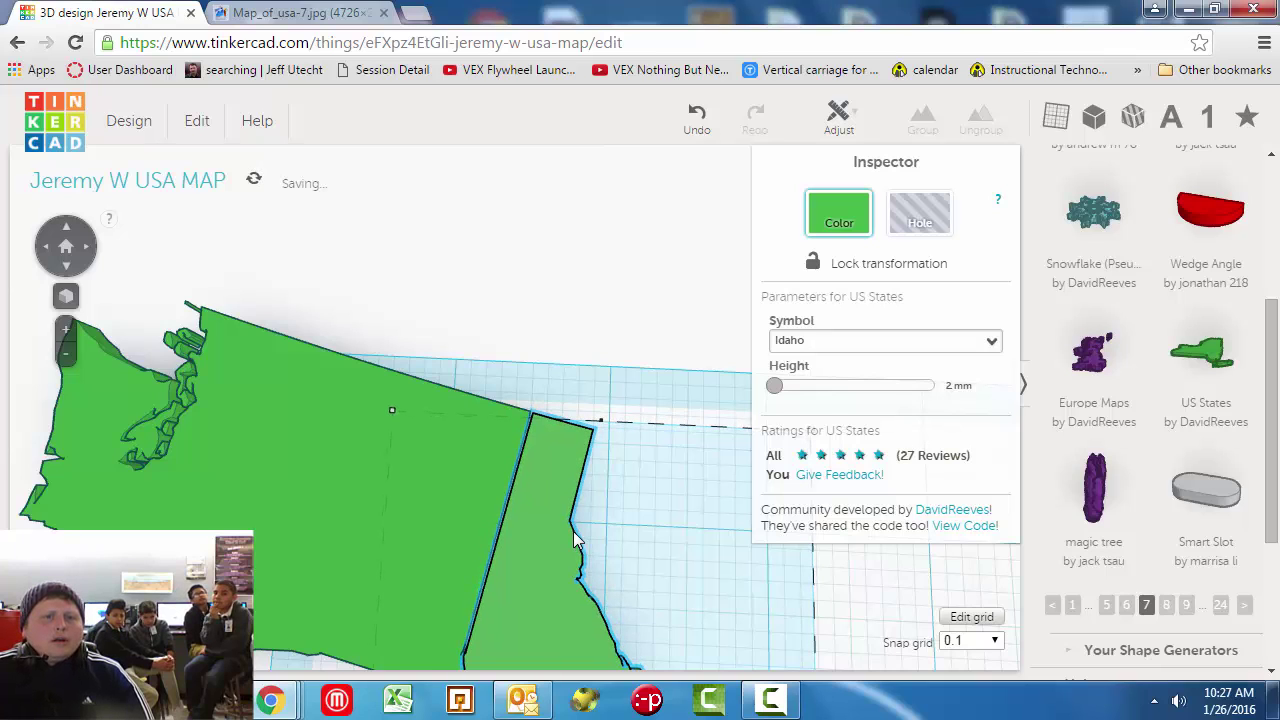
key(Up)
key(Left)
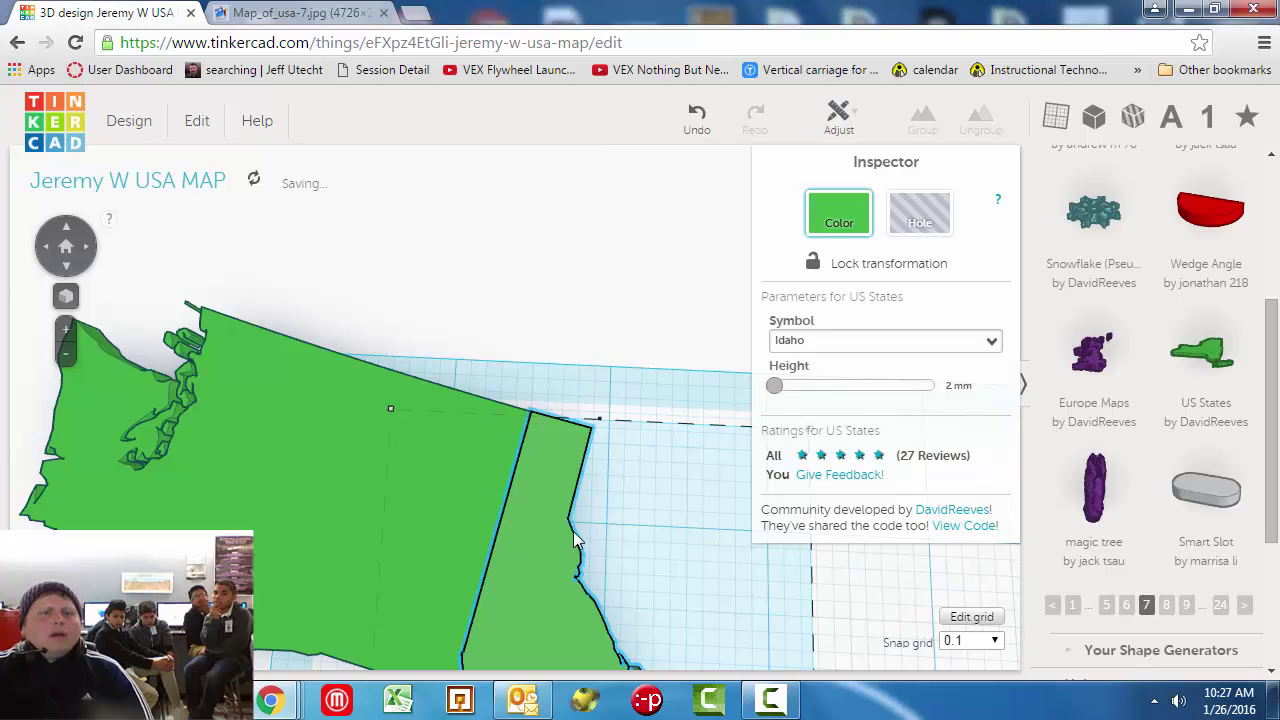
Orbit and zoom out to check the Idaho–Washington join from above and at an angle.
click(586, 338)
right_drag(600, 388, 607, 312)
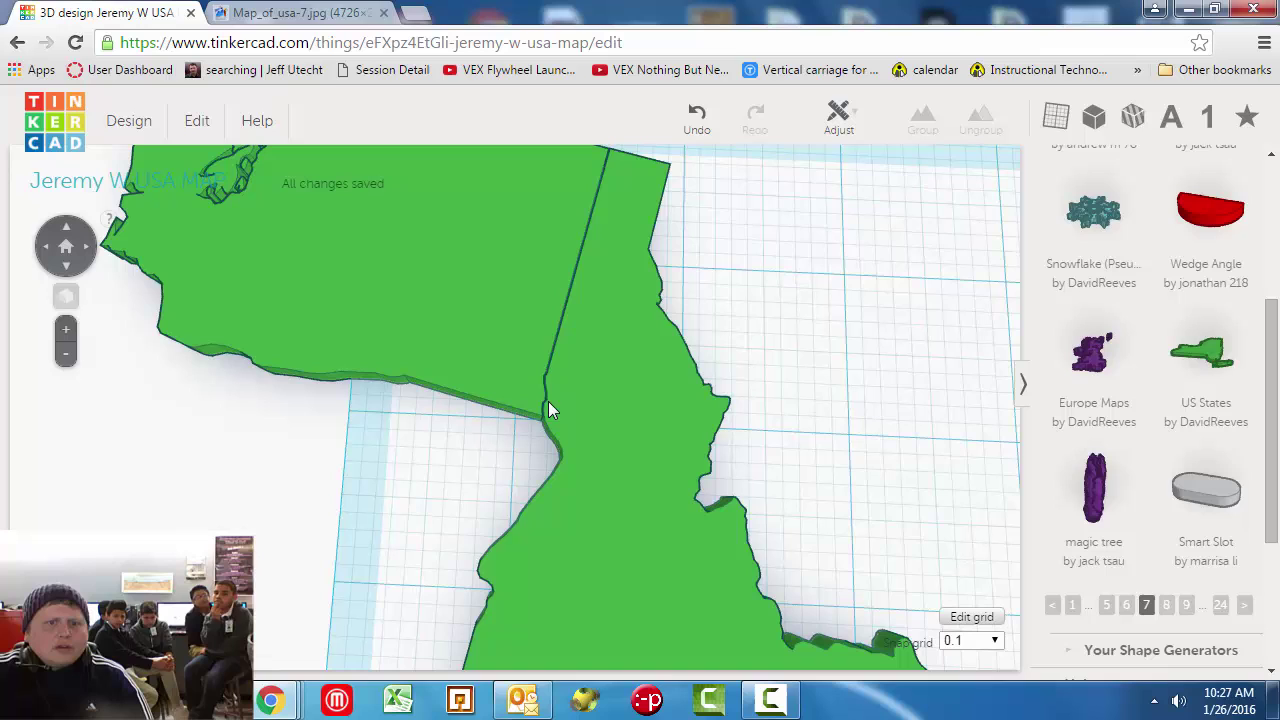
click(571, 389)
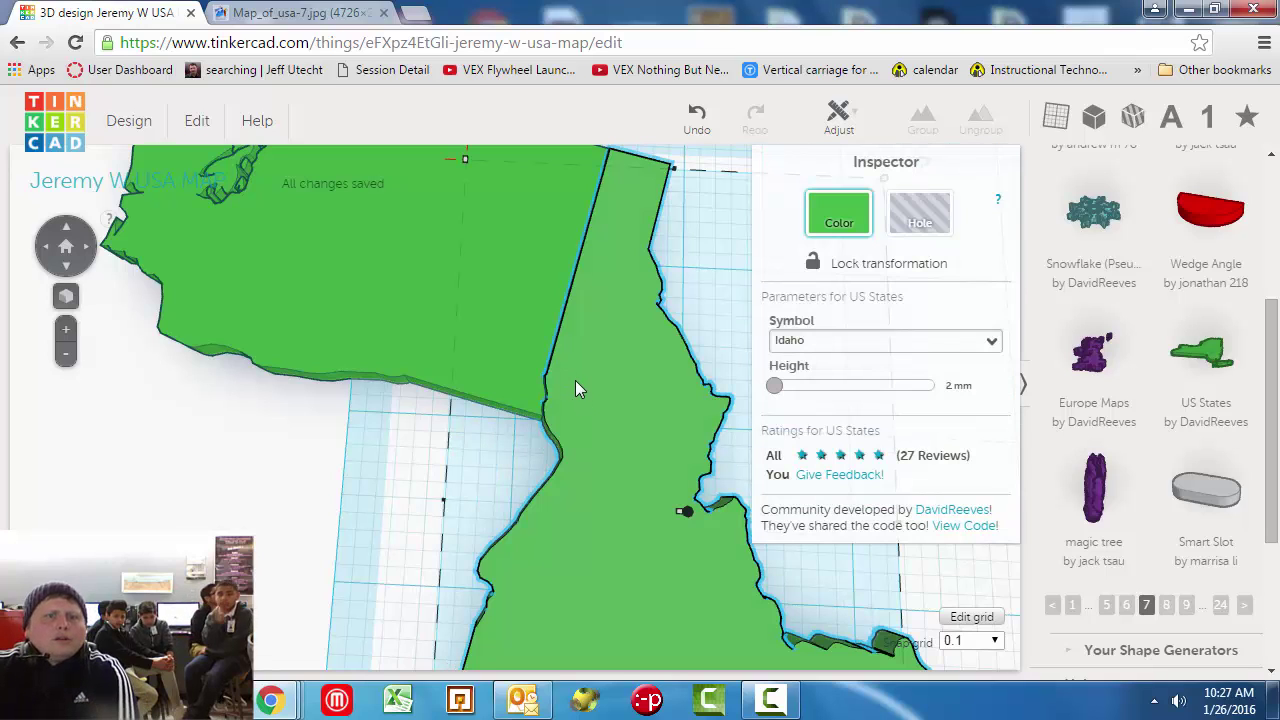
right_drag(589, 390, 565, 400)
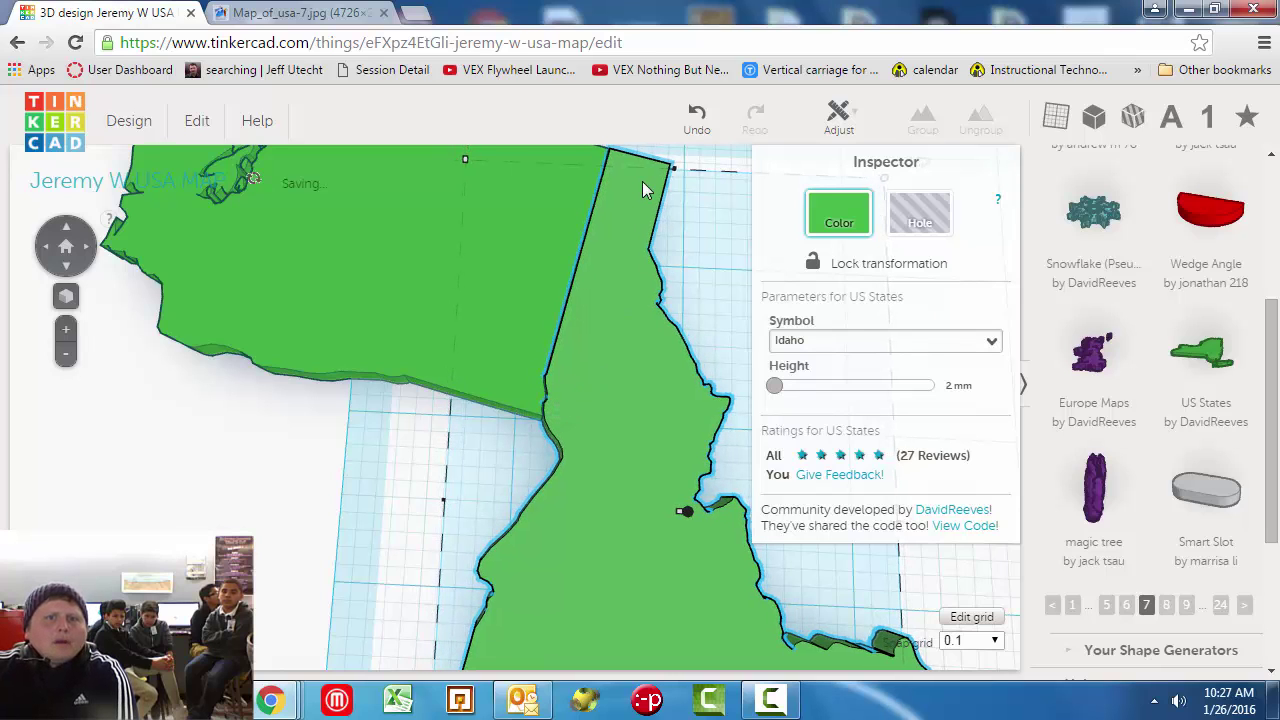
right_drag(642, 190, 672, 207)
click(672, 207)
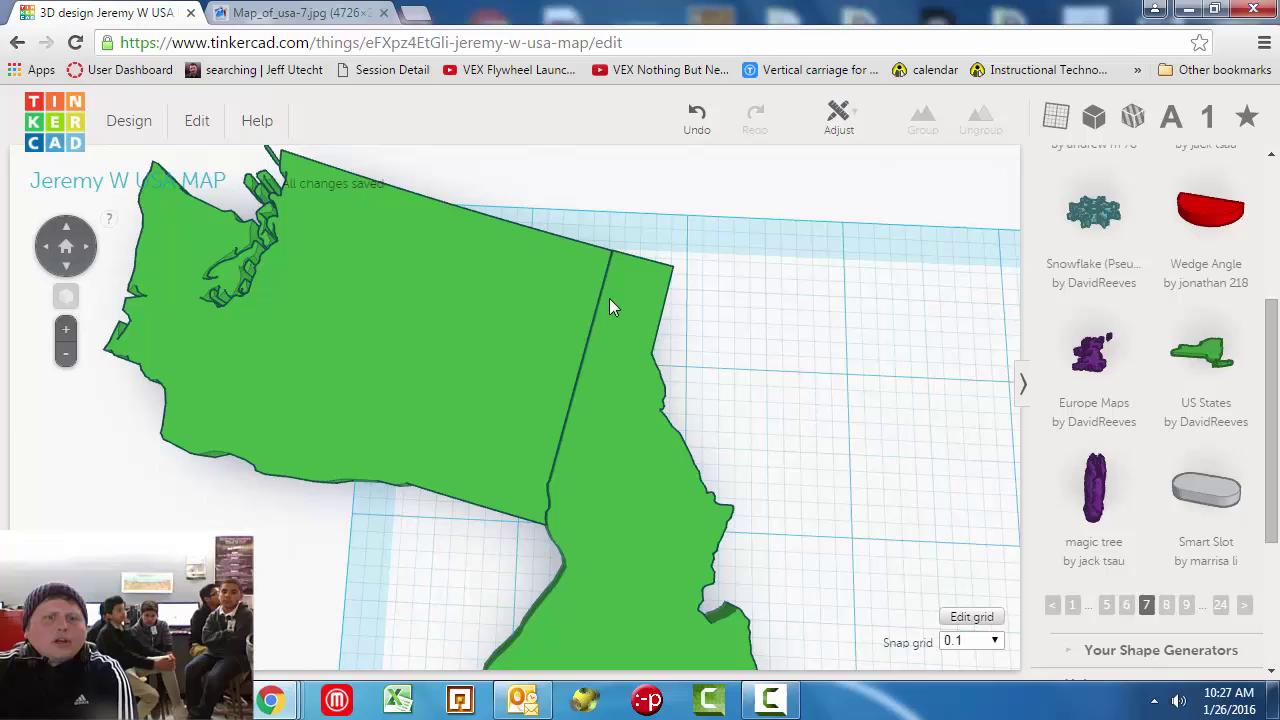
scroll(634, 456, down, 5)
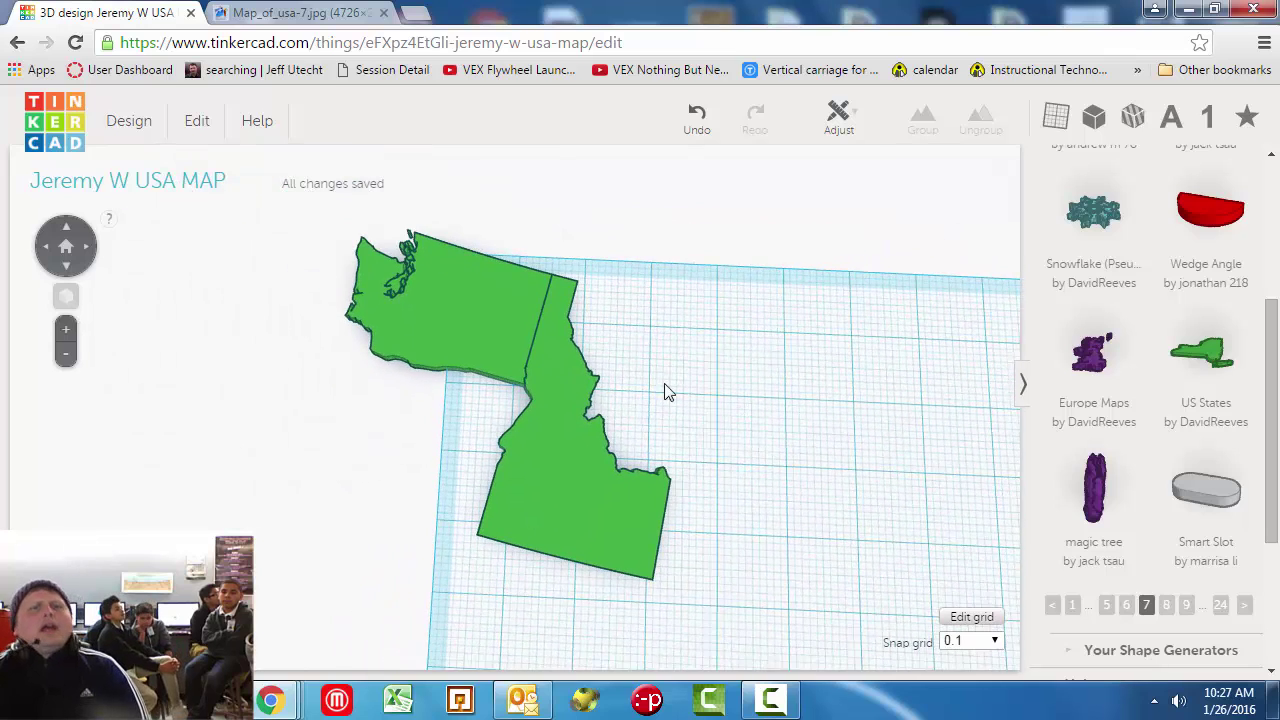
Color Idaho salmon pink.
click(530, 430)
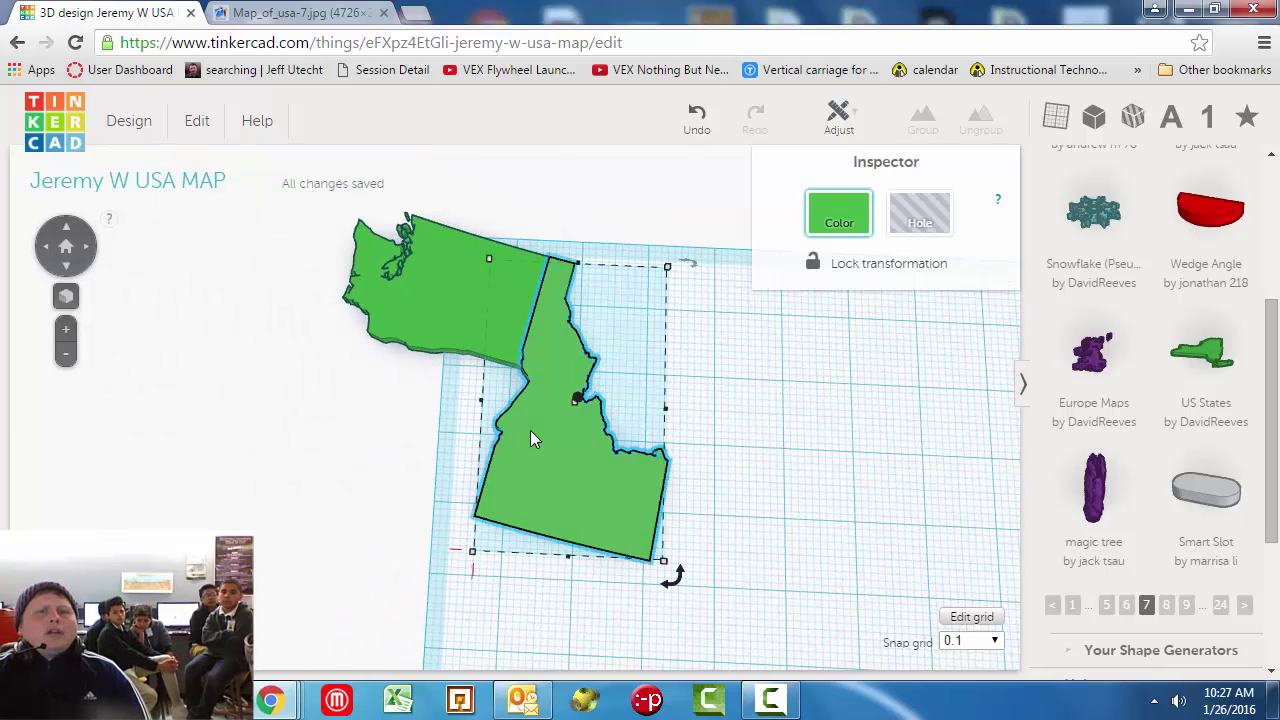
click(838, 216)
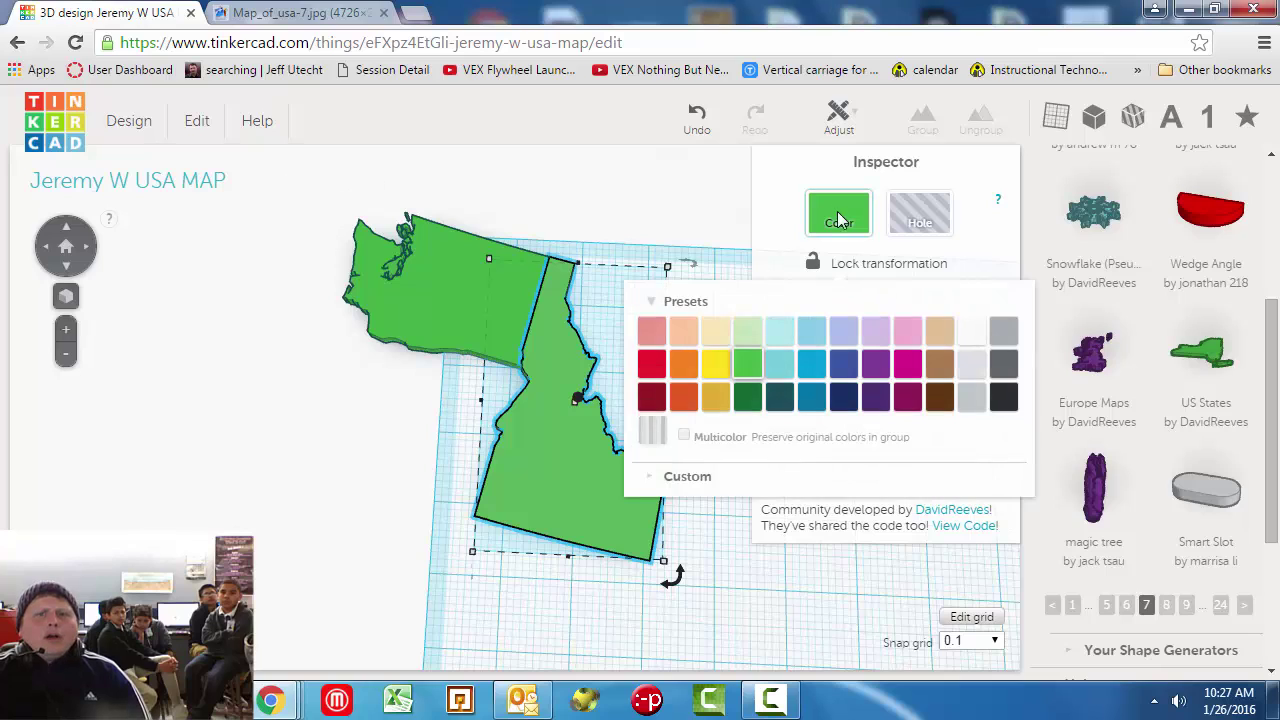
click(651, 330)
click(586, 215)
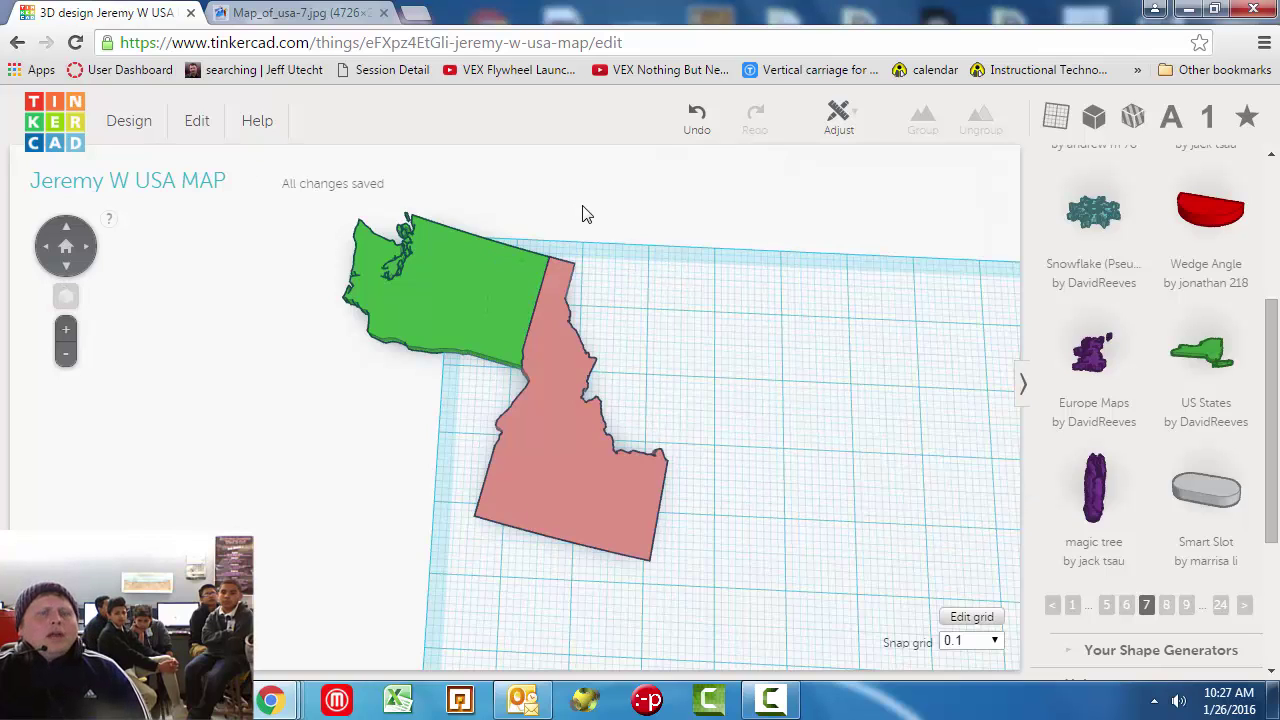
Lock Idaho's transformation in the Inspector.
click(568, 510)
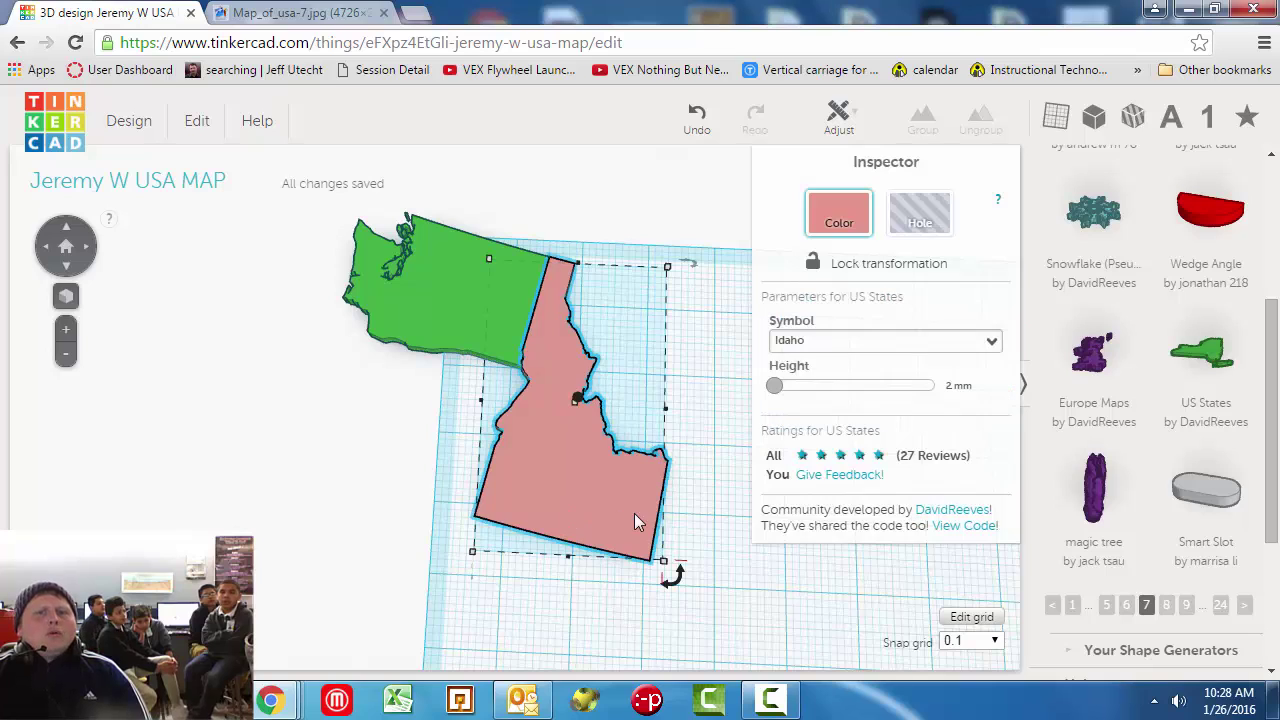
click(872, 265)
click(686, 322)
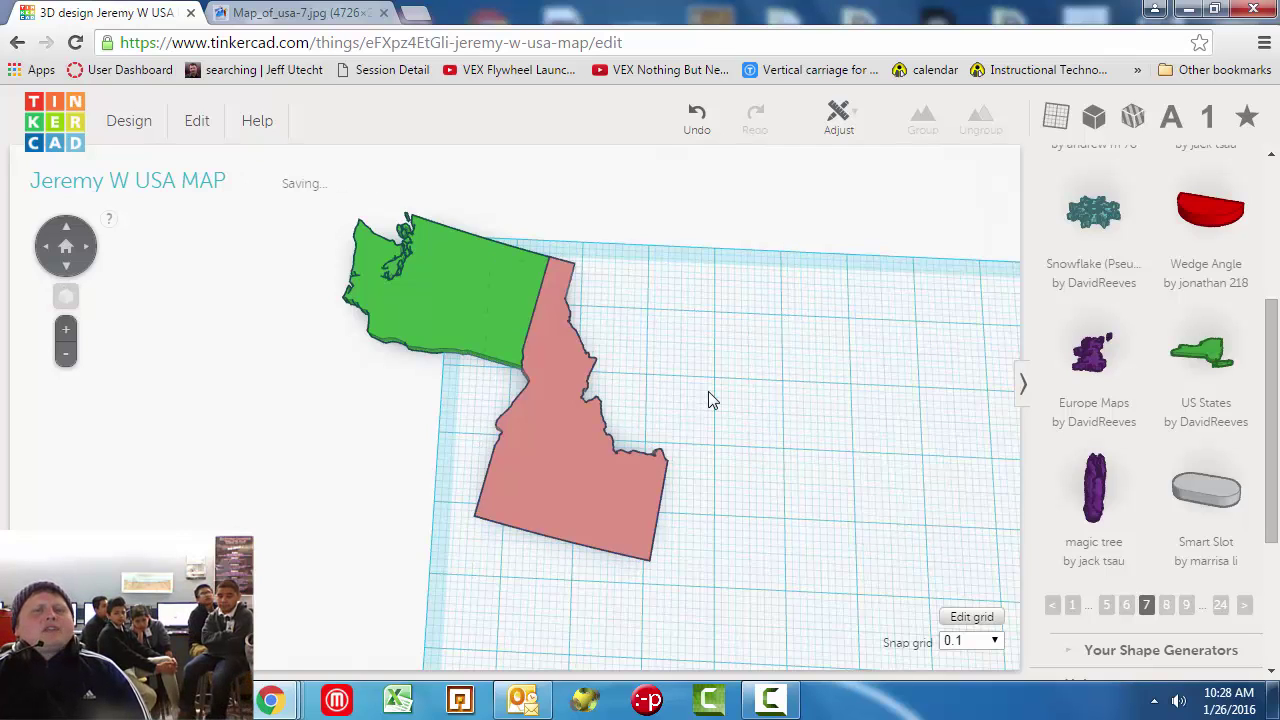
click(297, 12)
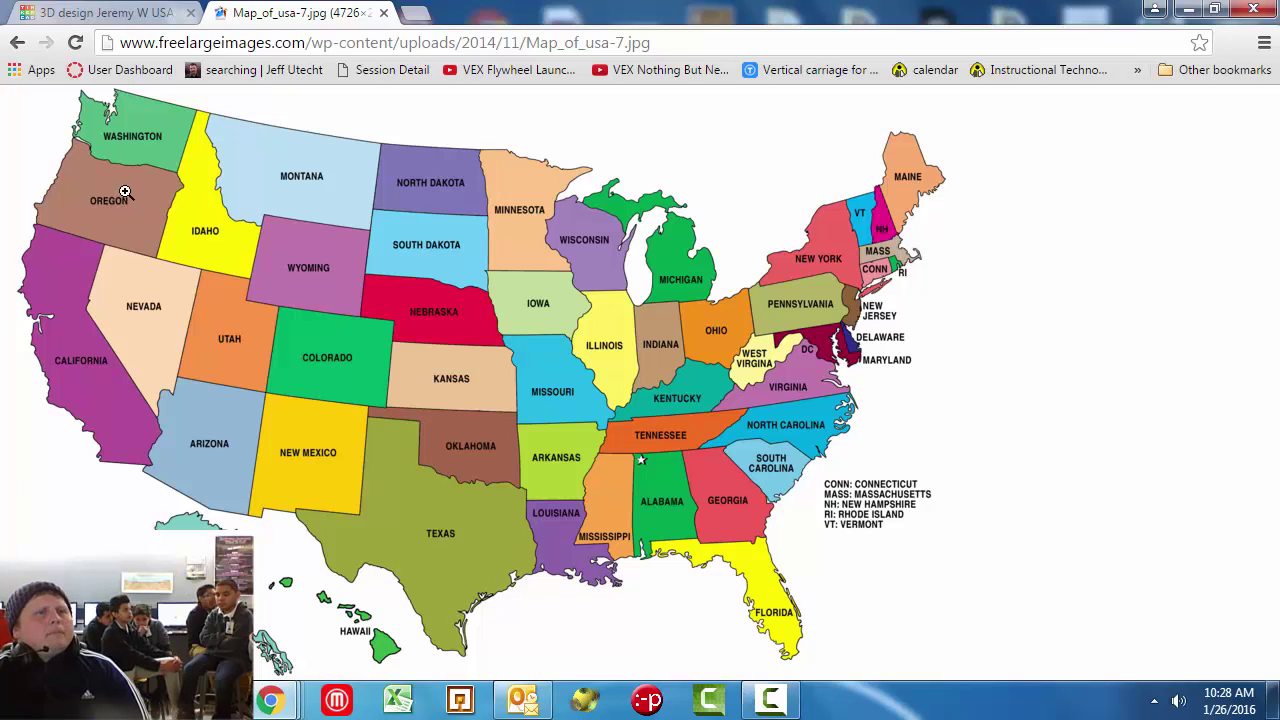
click(130, 10)
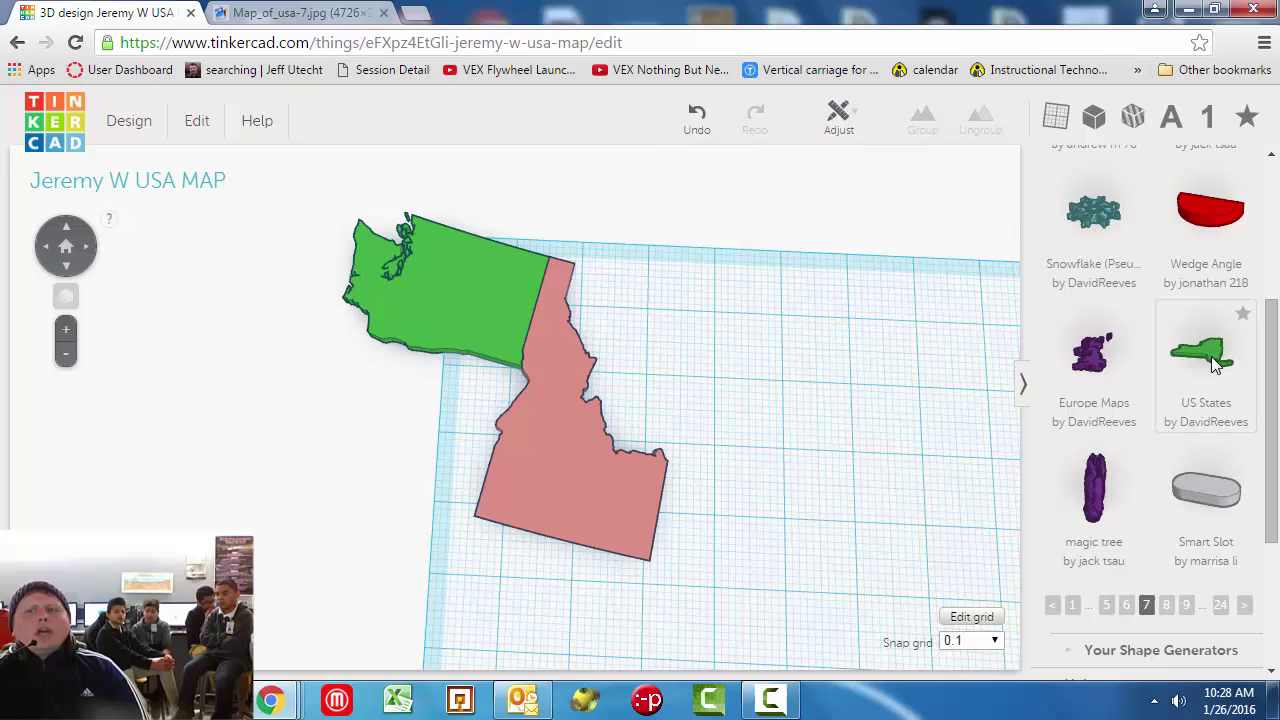
Add another US States shape and set its Symbol to Oregon.
drag(1215, 365, 716, 350)
click(990, 343)
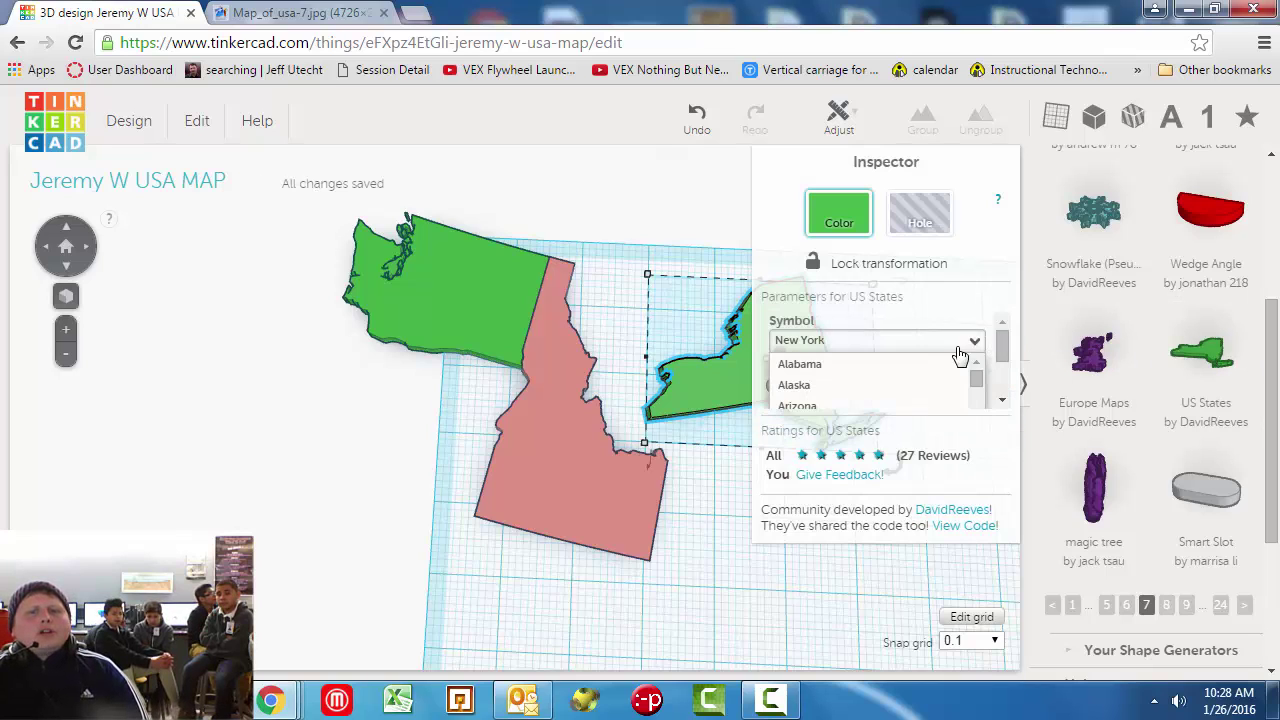
scroll(917, 360, down, 3)
scroll(918, 362, down, 6)
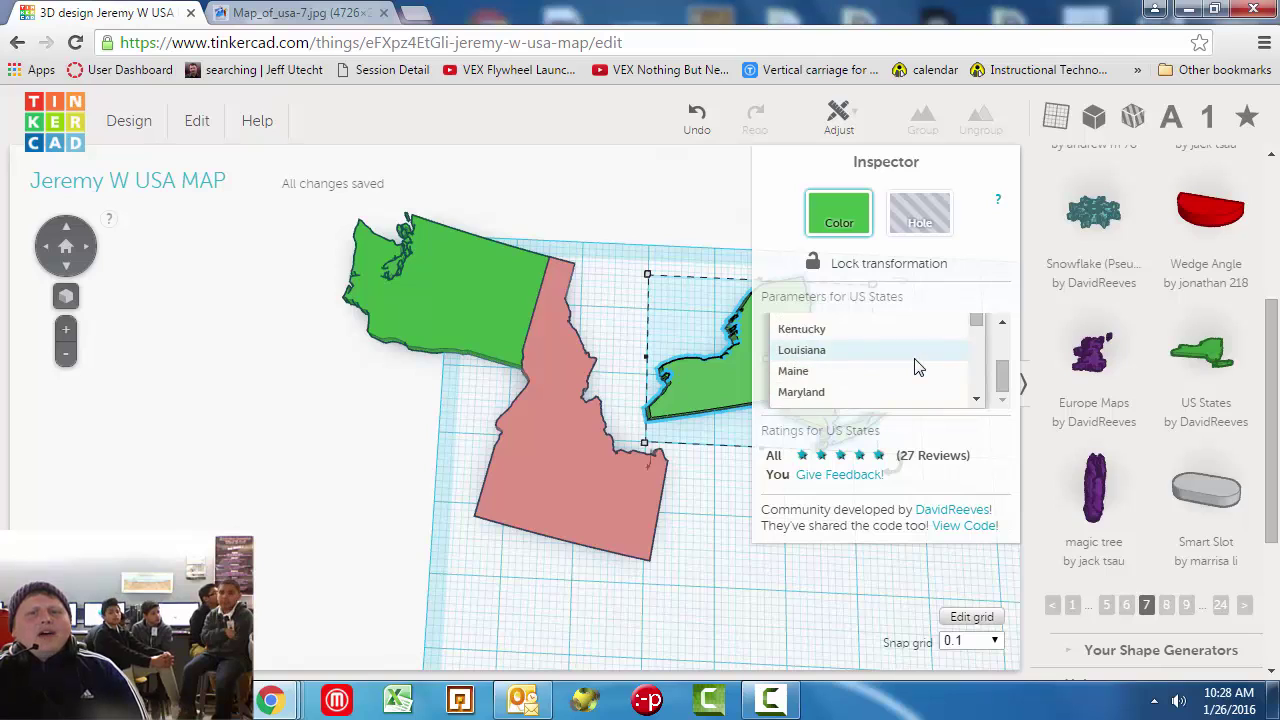
scroll(914, 366, down, 3)
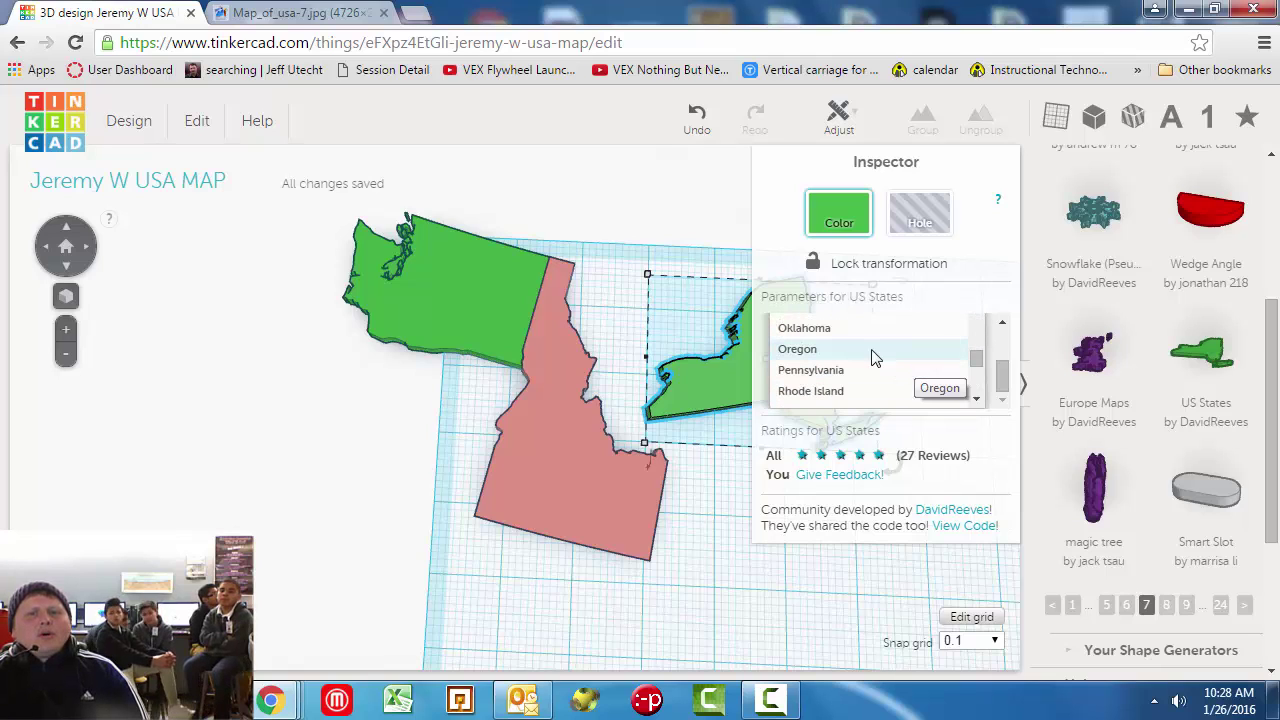
click(872, 349)
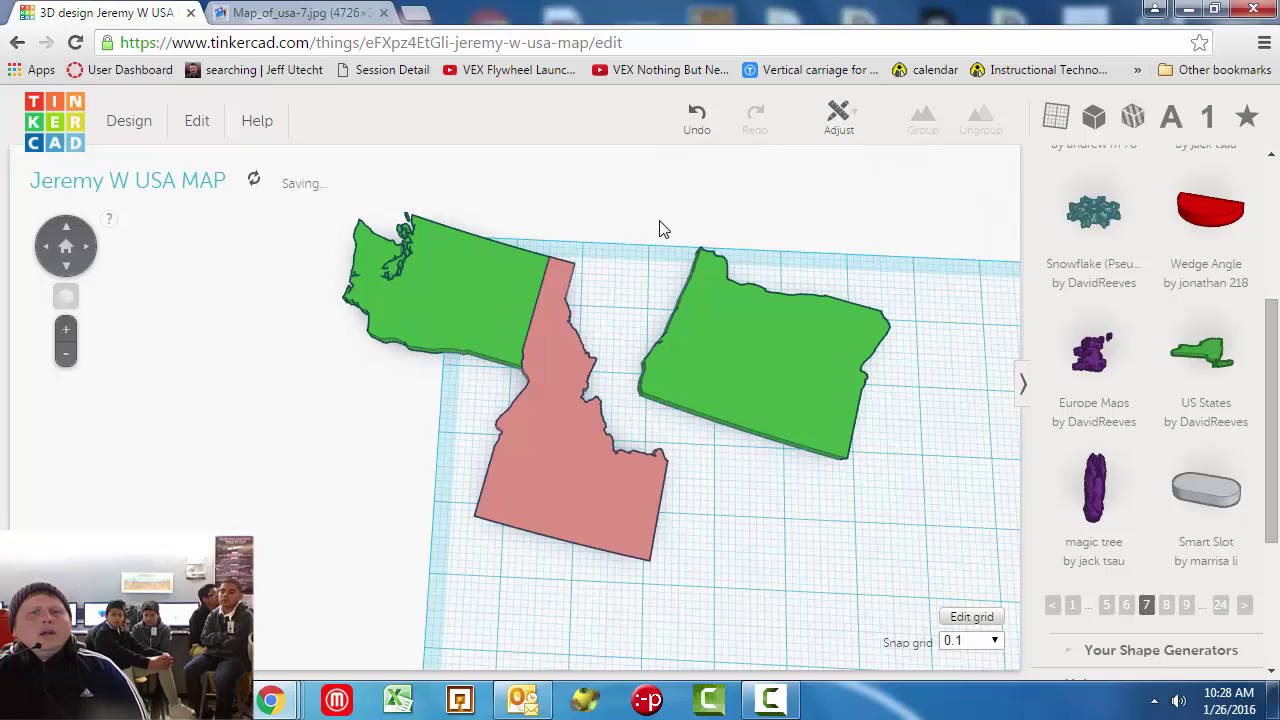
Move Oregon beneath Washington and nudge it against Idaho's western border.
drag(791, 391, 423, 450)
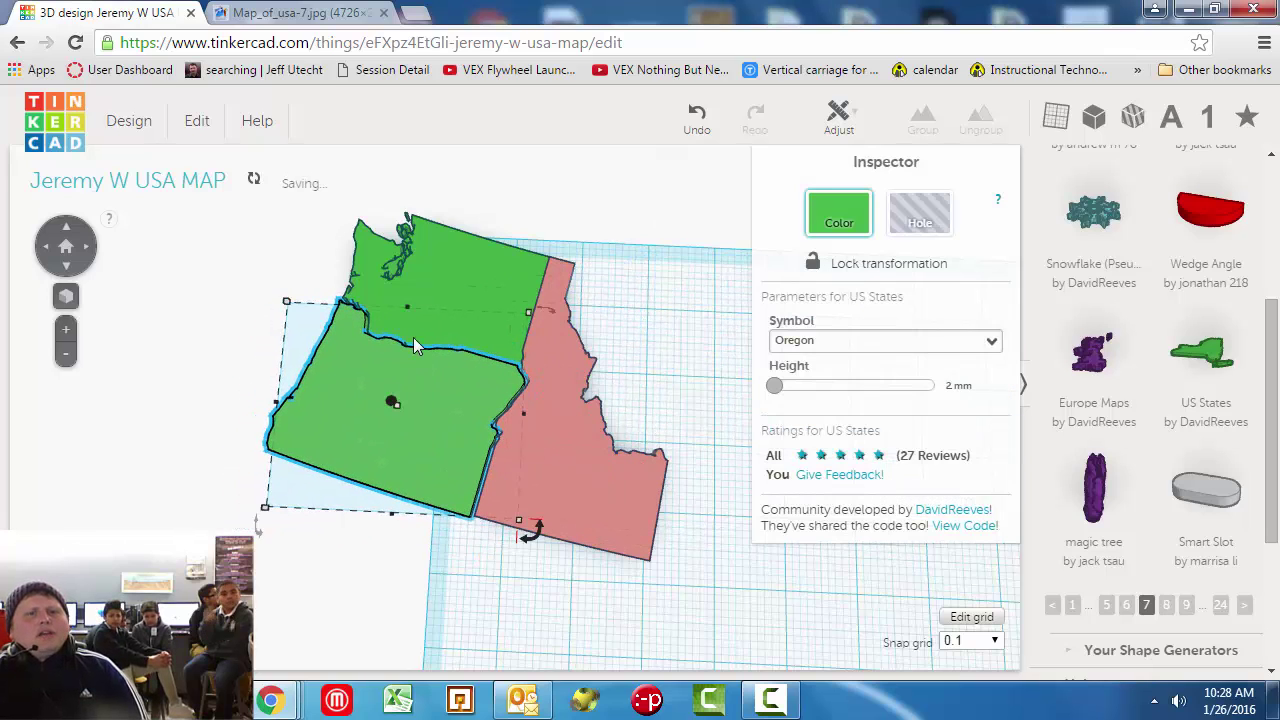
scroll(520, 375, up, 5)
middle_drag(537, 302, 535, 429)
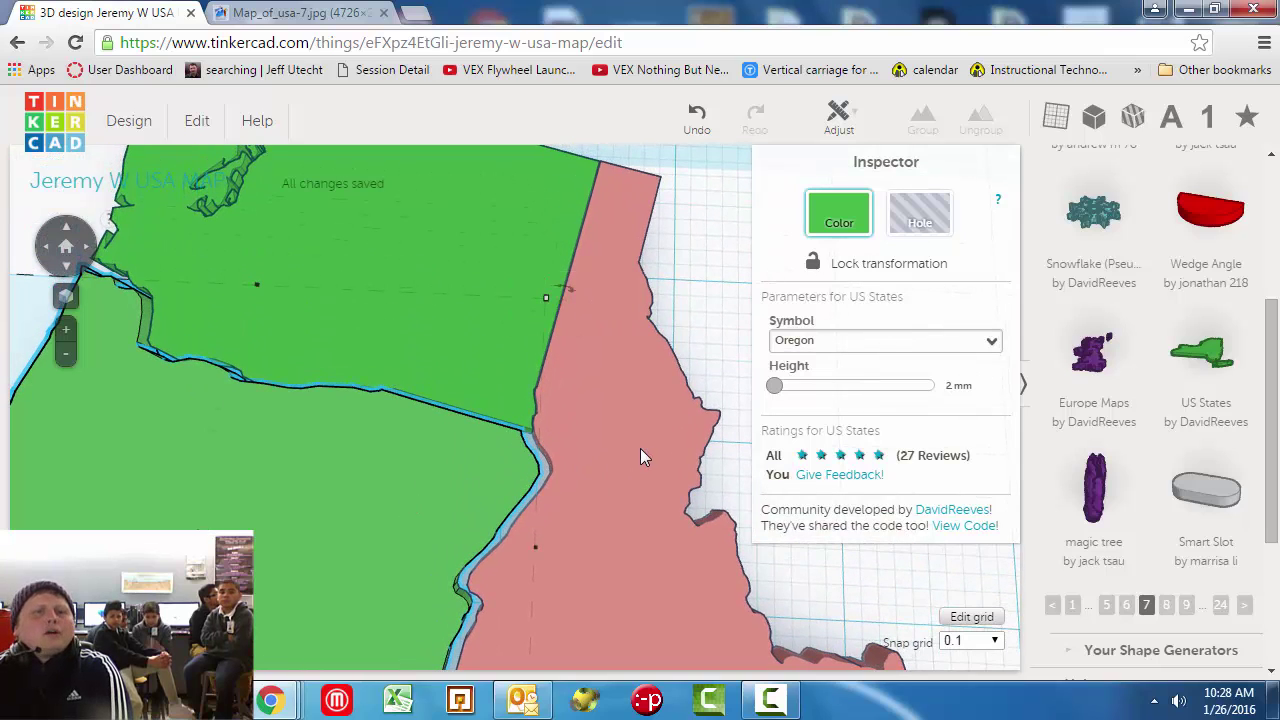
click(706, 291)
click(391, 481)
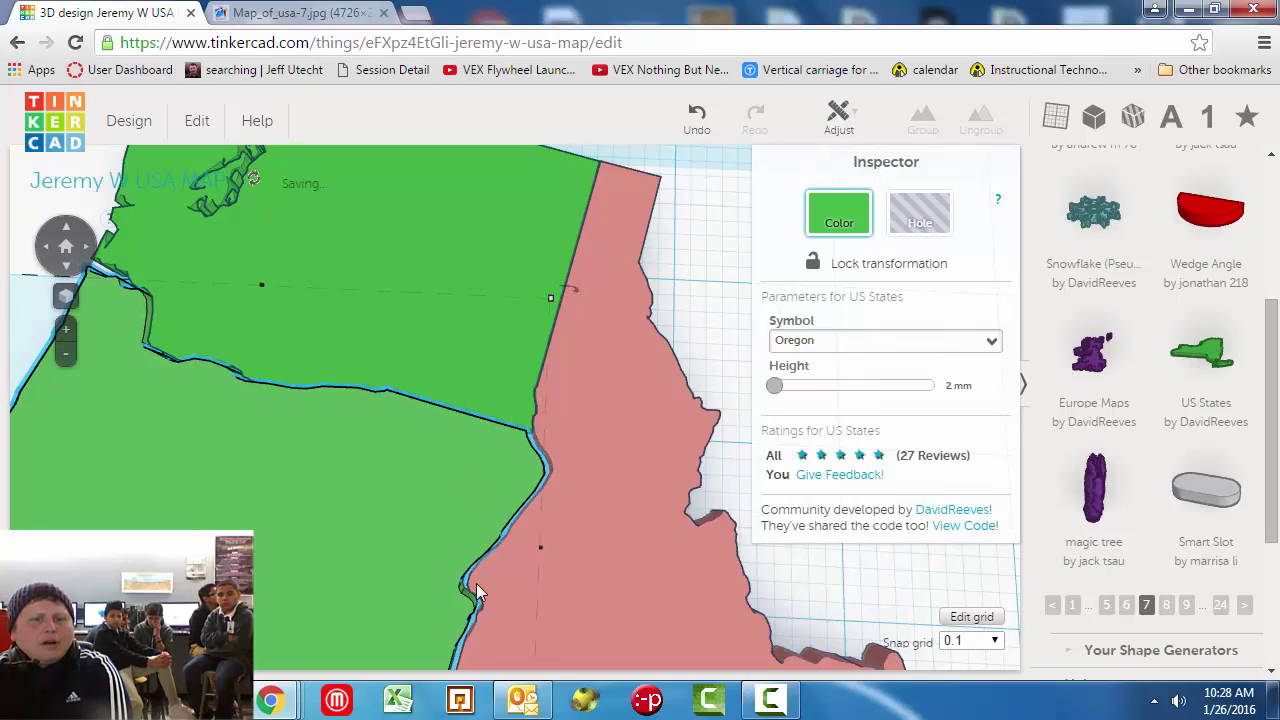
middle_drag(521, 458, 575, 334)
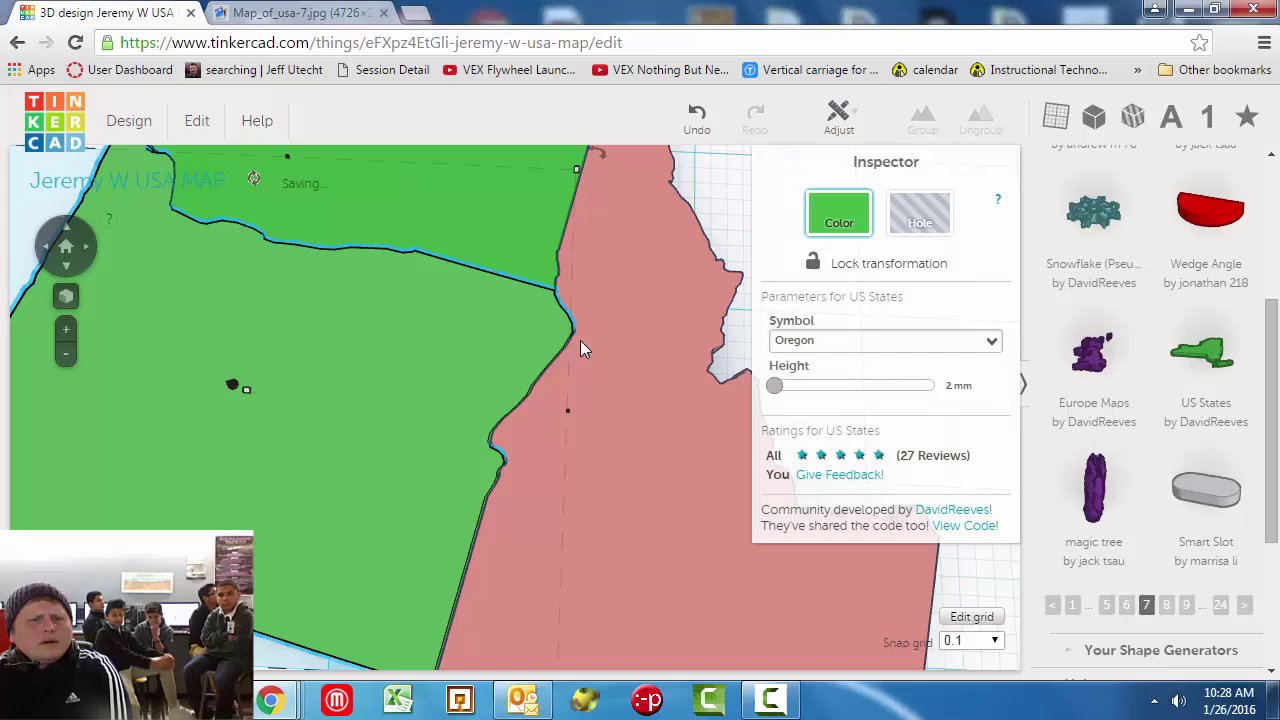
right_drag(579, 420, 570, 468)
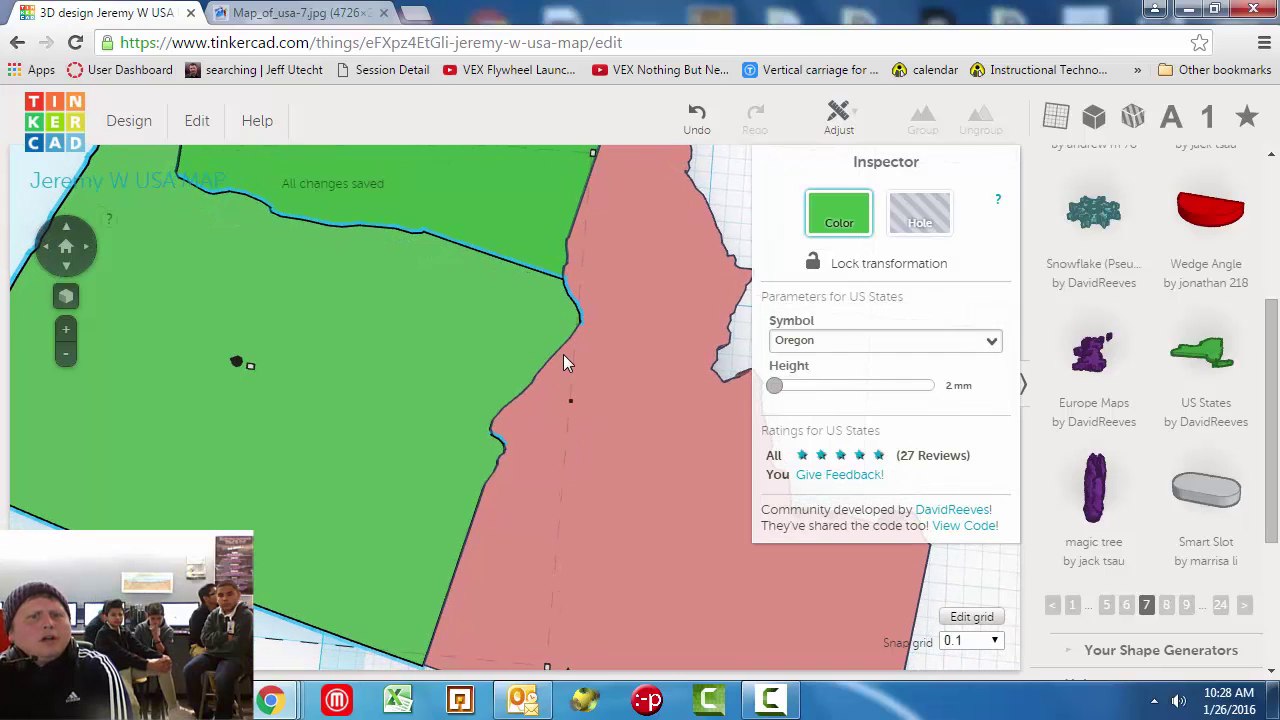
drag(564, 355, 603, 330)
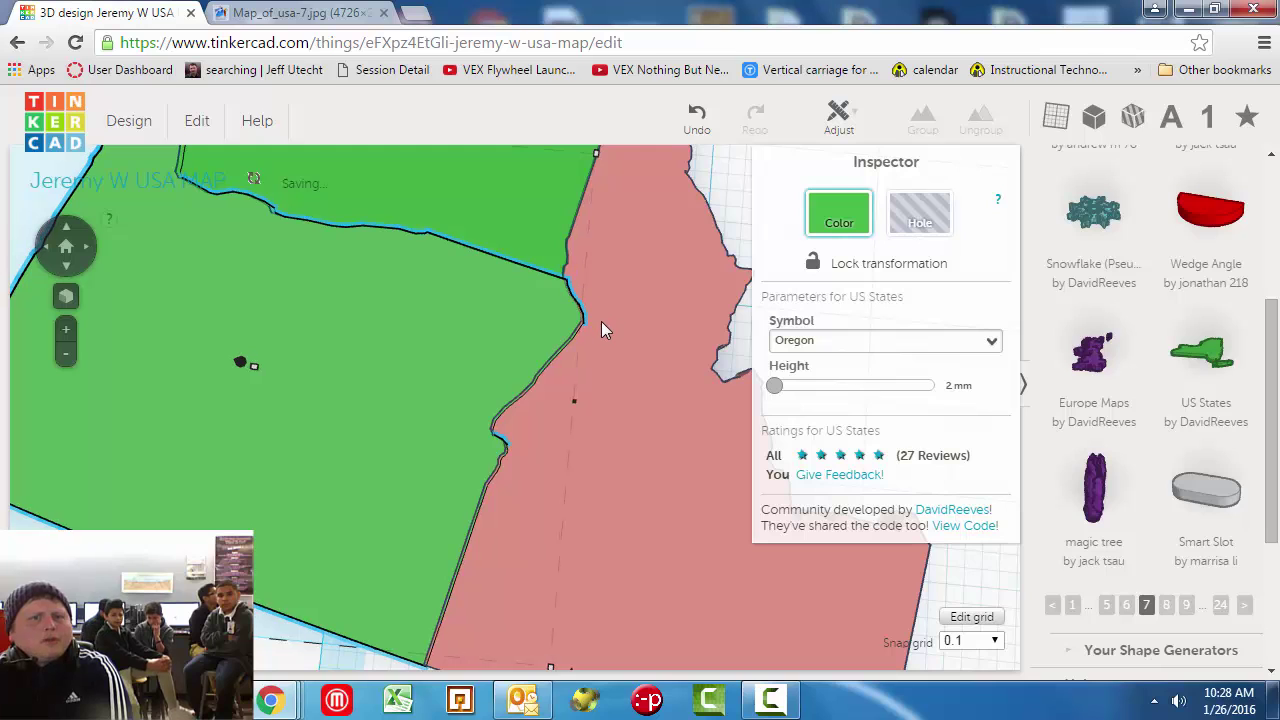
key(Left)
key(Left)
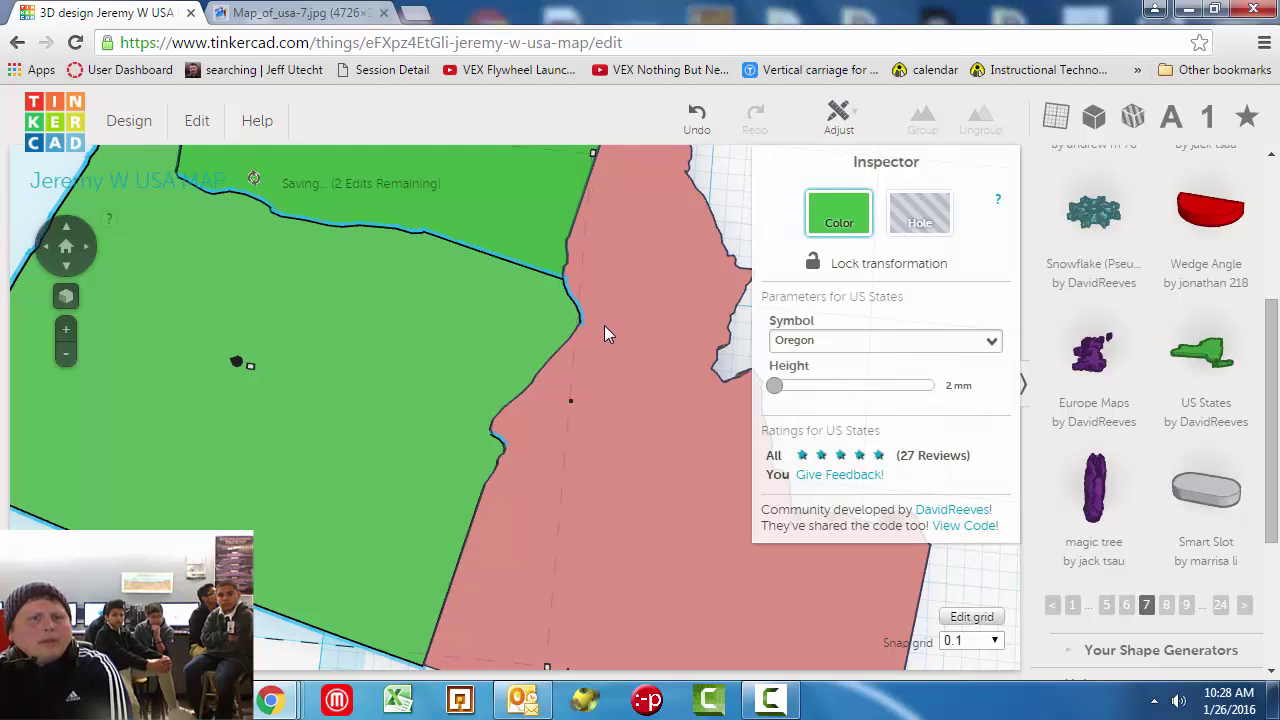
Nudge Oregon down to line up with Idaho's bottom edge.
scroll(542, 460, down, 5)
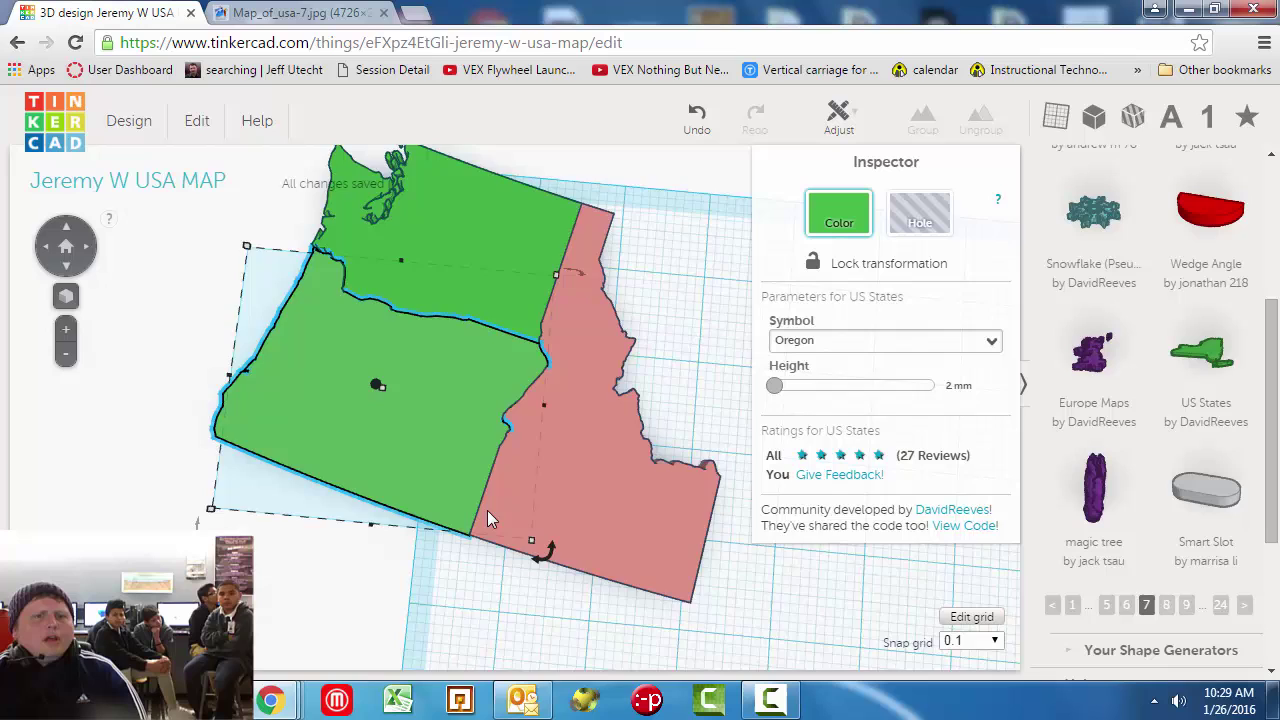
scroll(487, 512, up, 5)
middle_drag(463, 490, 479, 240)
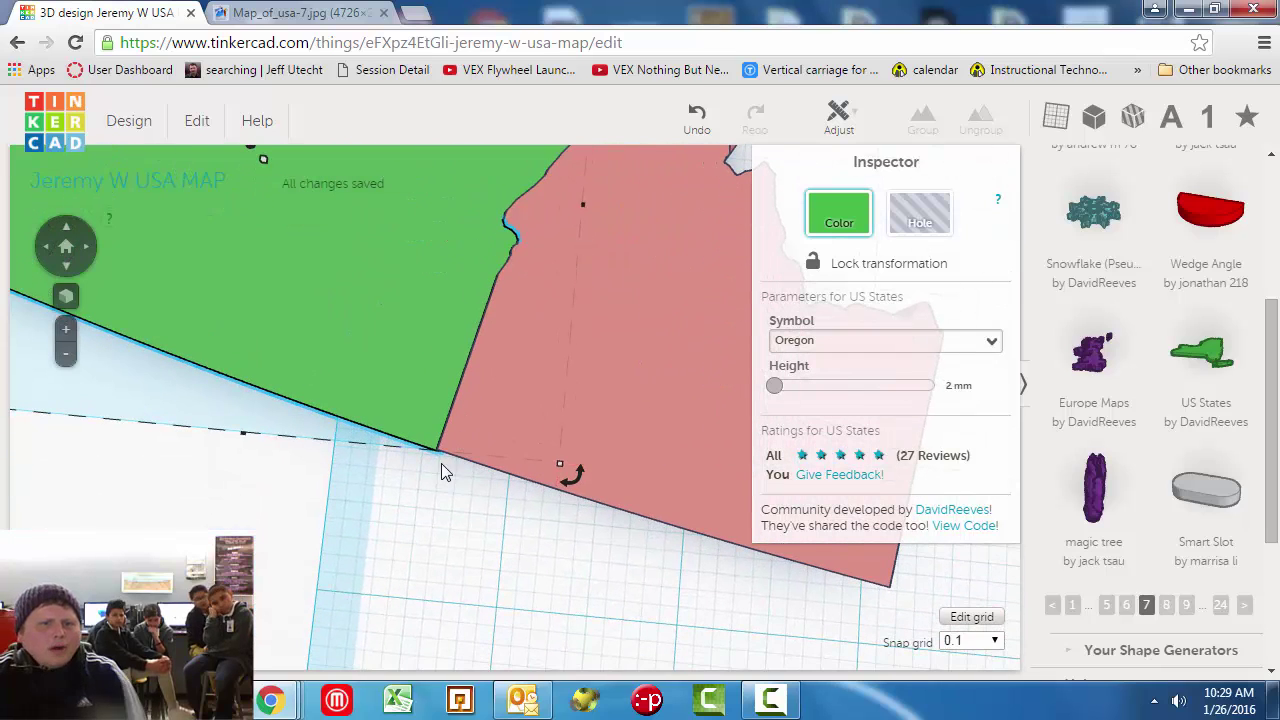
click(403, 553)
click(434, 380)
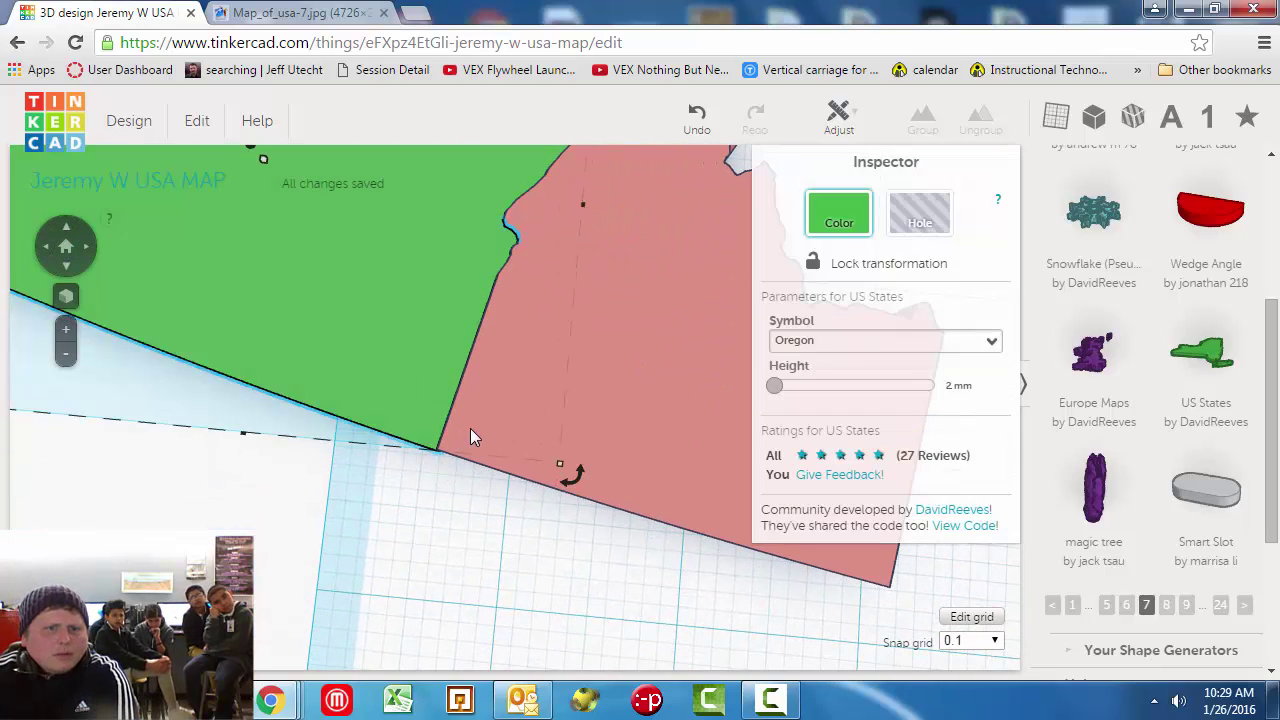
key(Down)
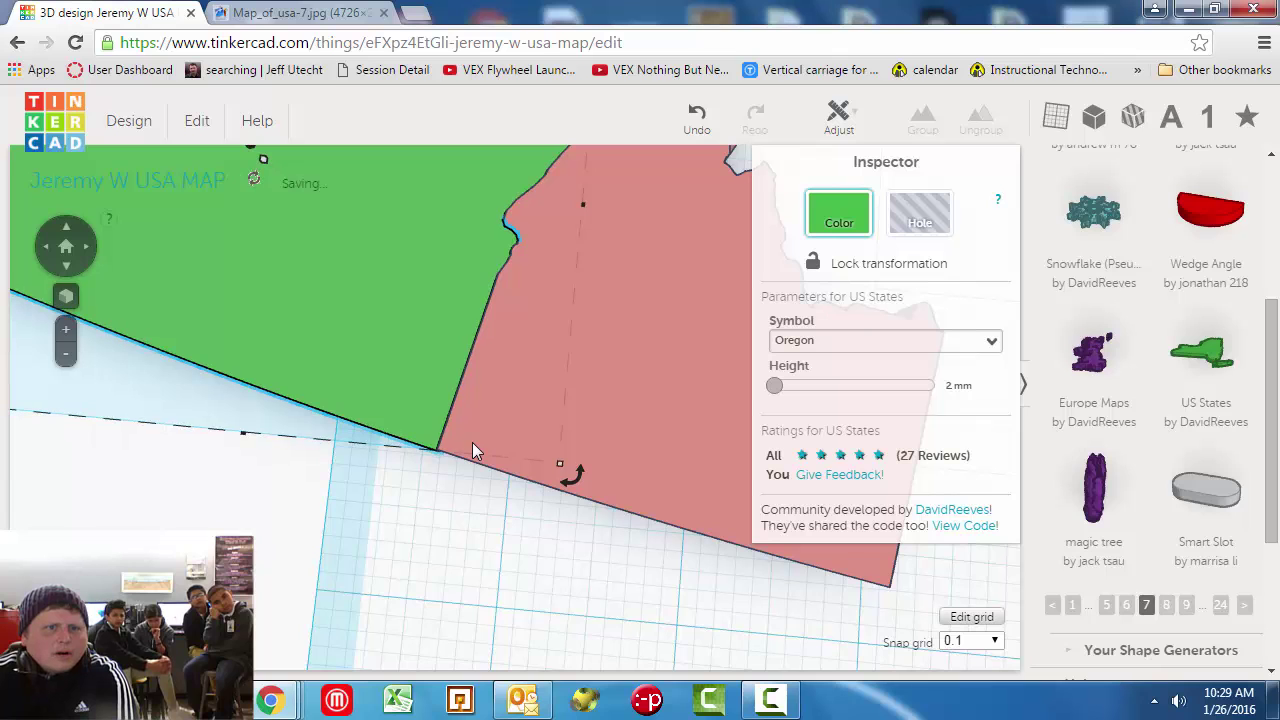
click(409, 546)
scroll(409, 548, down, 5)
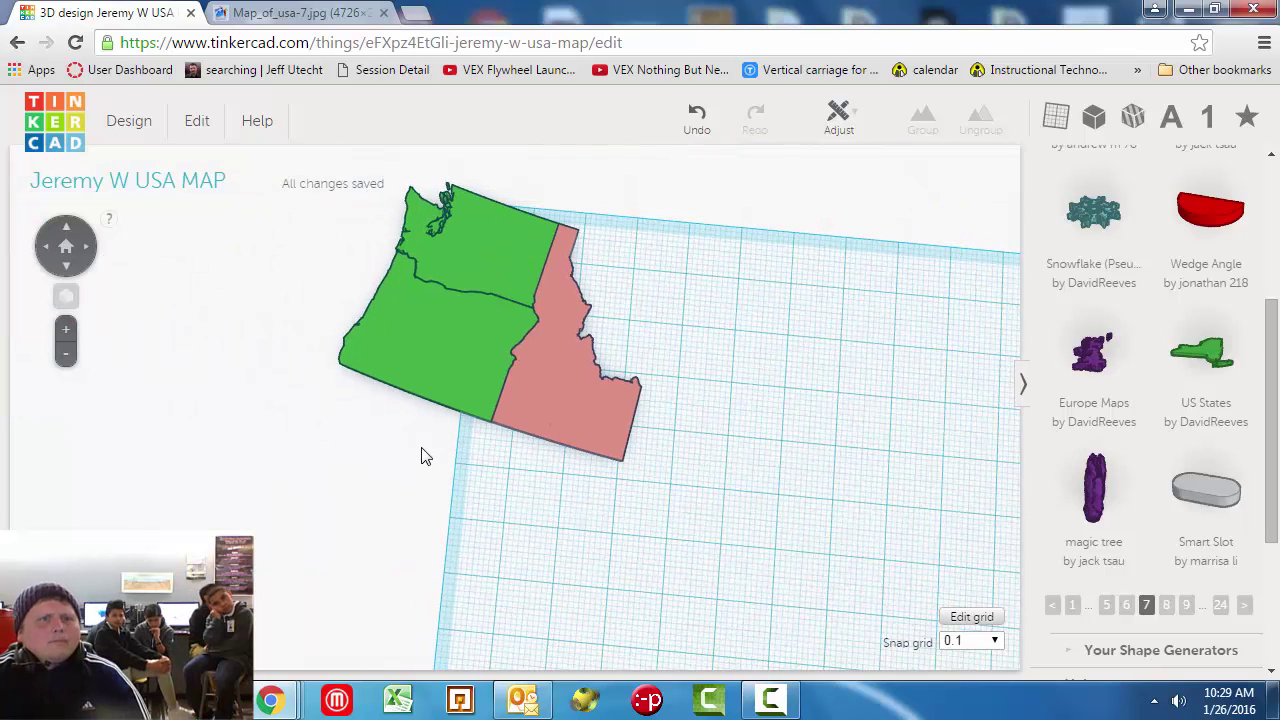
Color Oregon with the lavender preset.
click(458, 372)
click(852, 226)
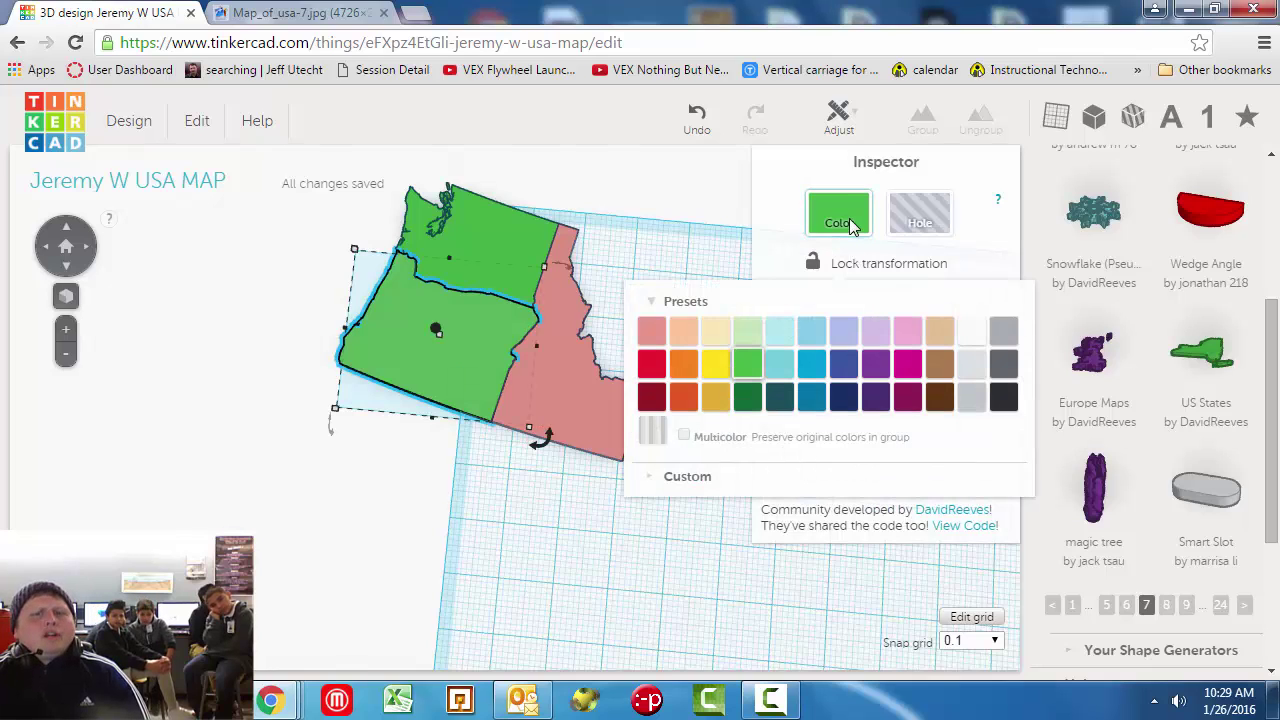
click(845, 335)
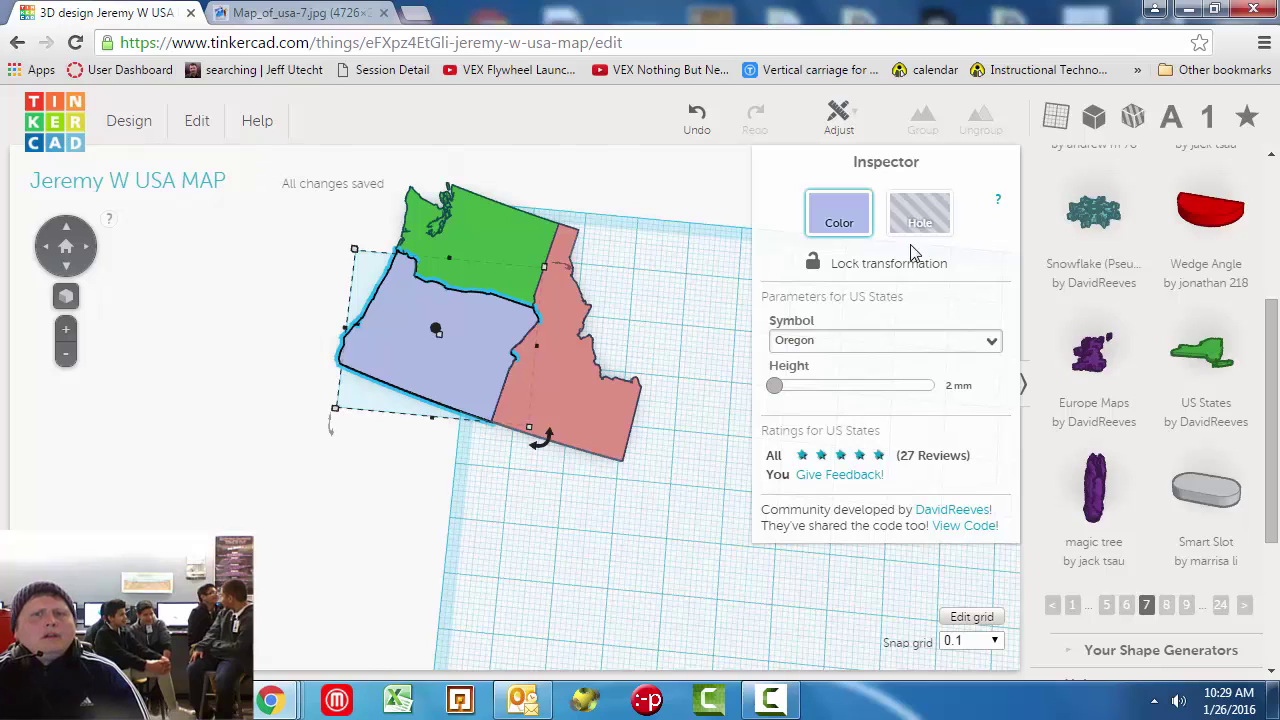
Lock Oregon's transformation in the Inspector.
click(886, 265)
click(658, 331)
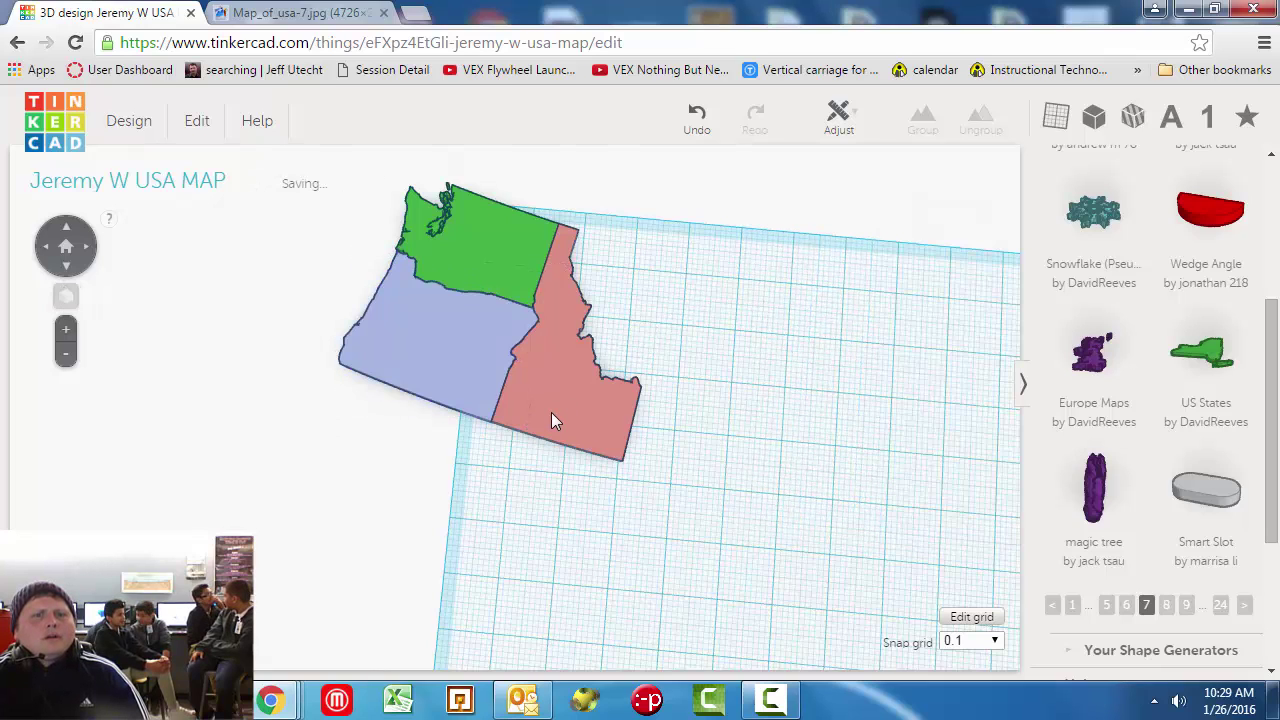
click(551, 412)
click(640, 327)
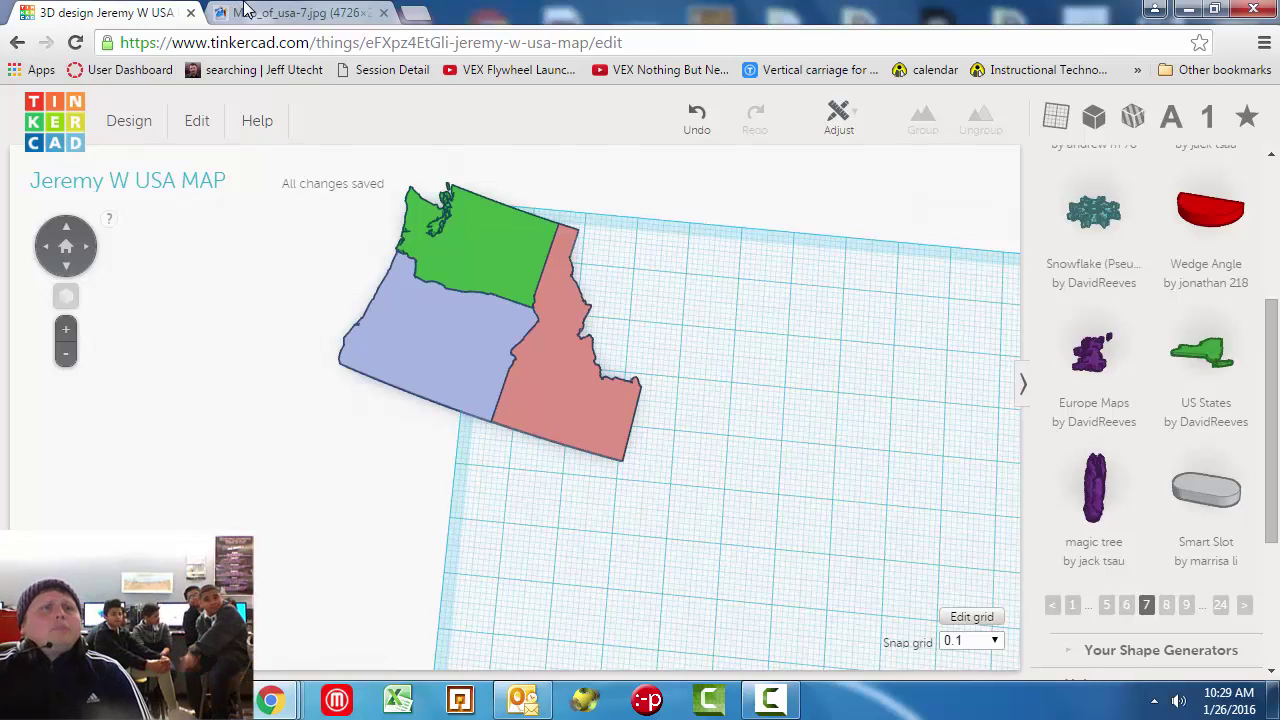
Switch Chrome to the Map_of_usa-7.jpg reference map tab.
click(280, 12)
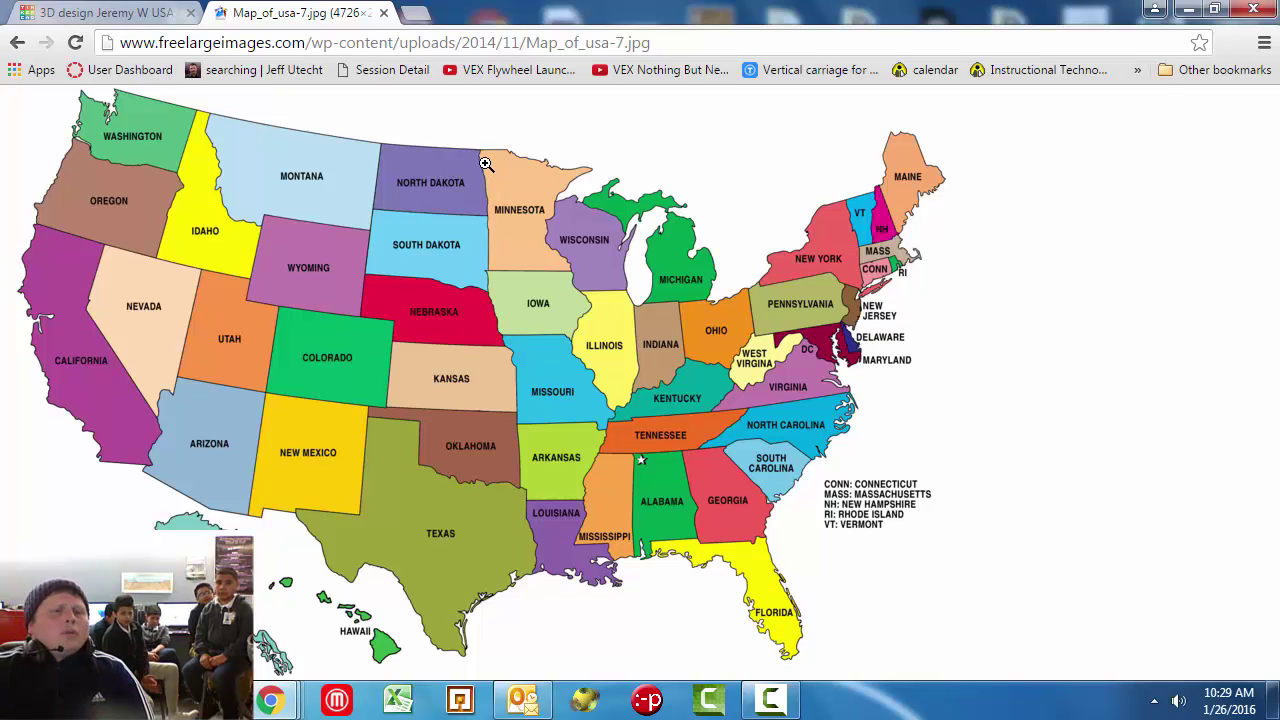
Calculate 50 ÷ 4 = 12.5 in Windows Calculator, then close it.
click(24, 700)
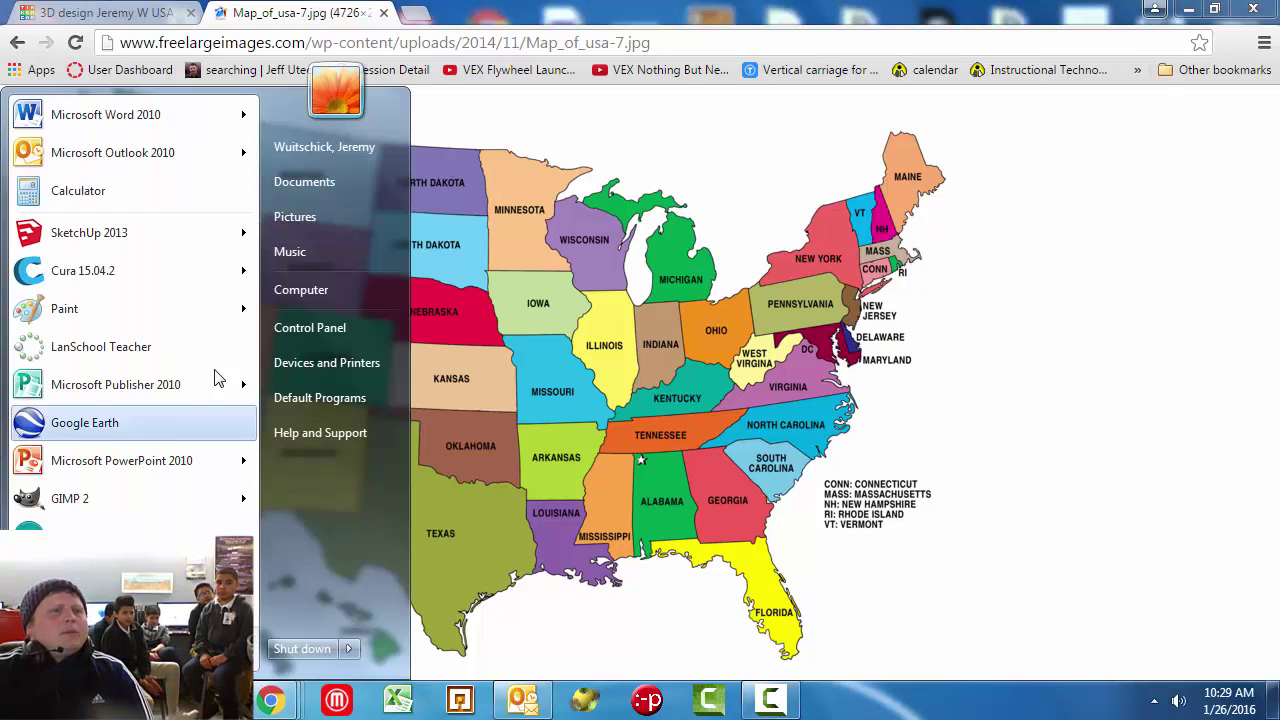
click(124, 188)
text(50)
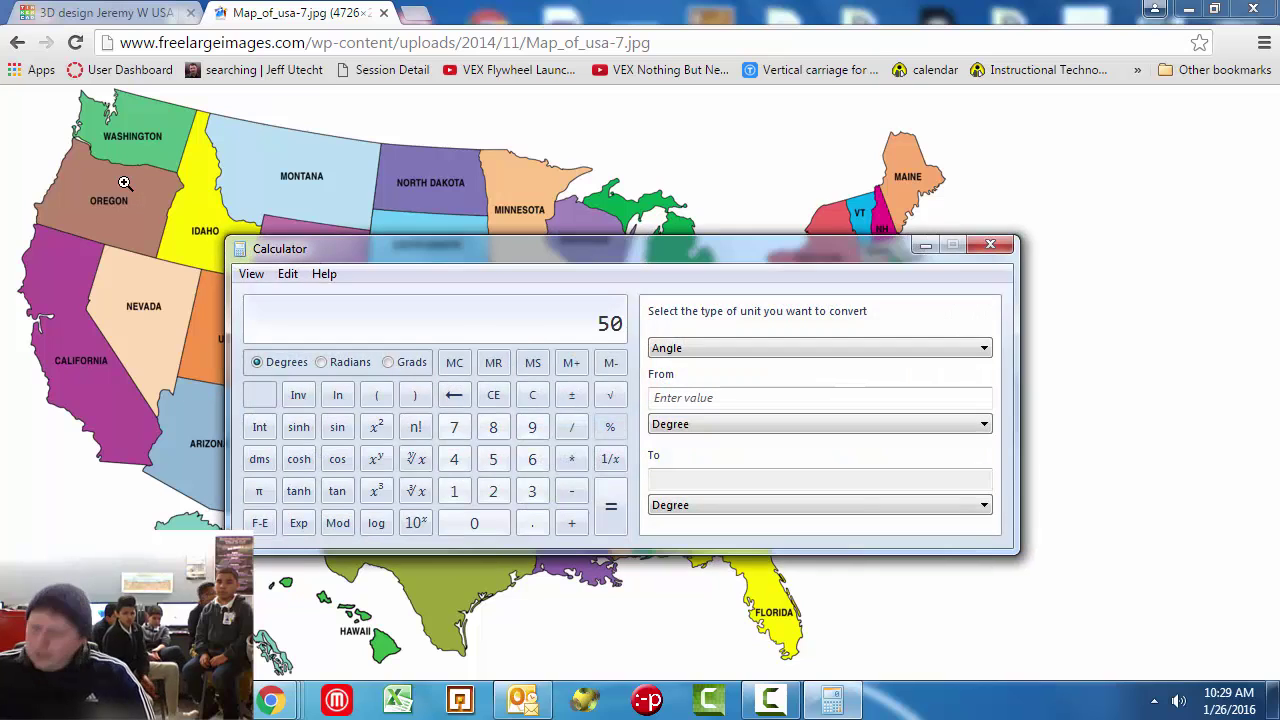
text(4)
key(Return)
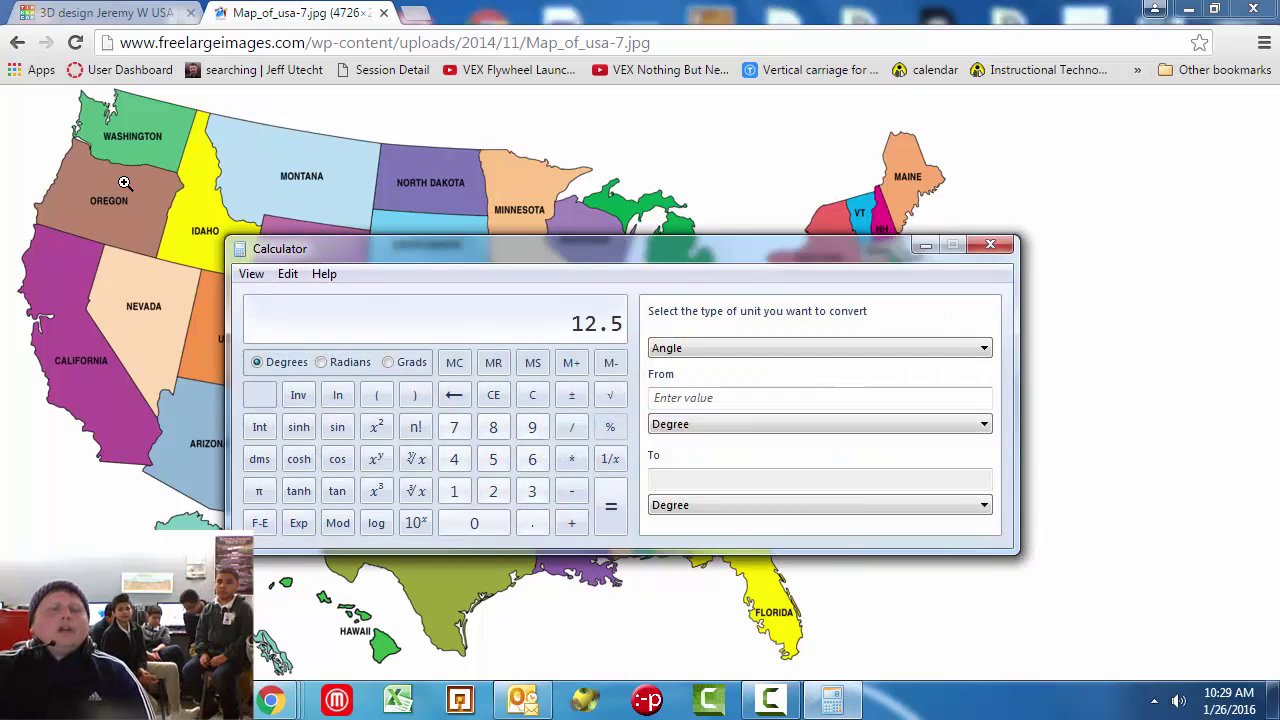
click(990, 246)
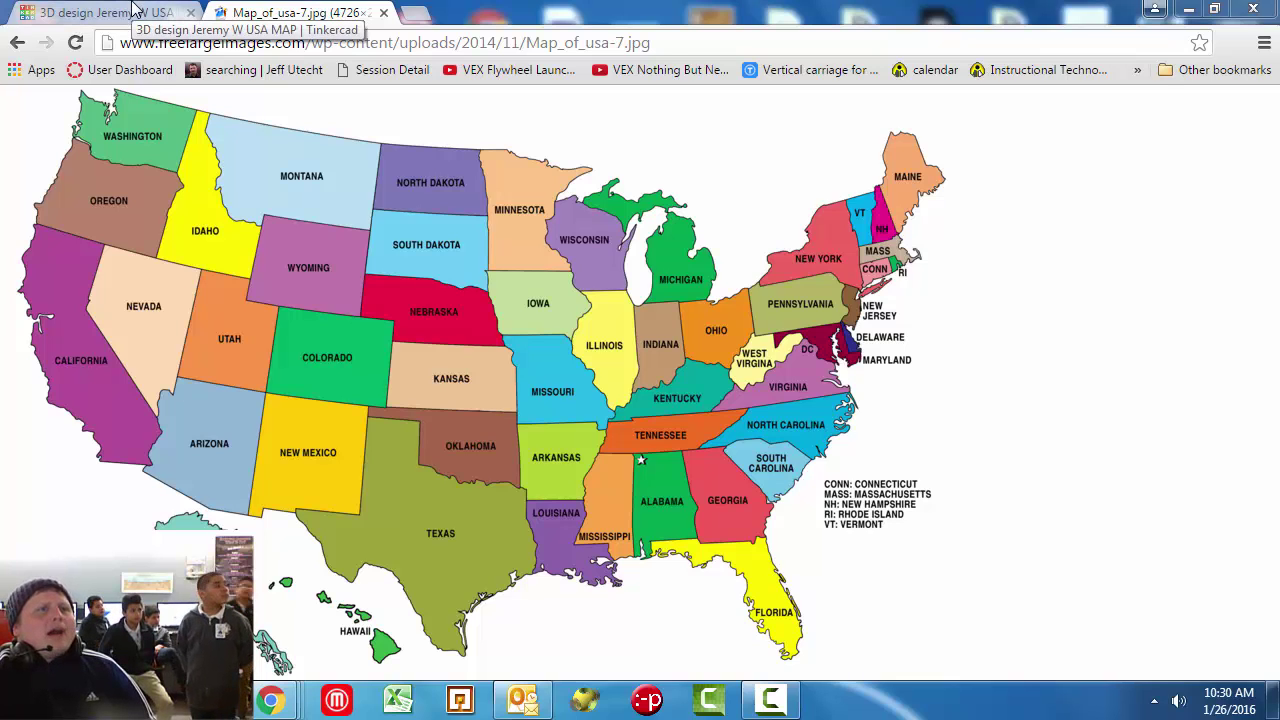
click(770, 700)
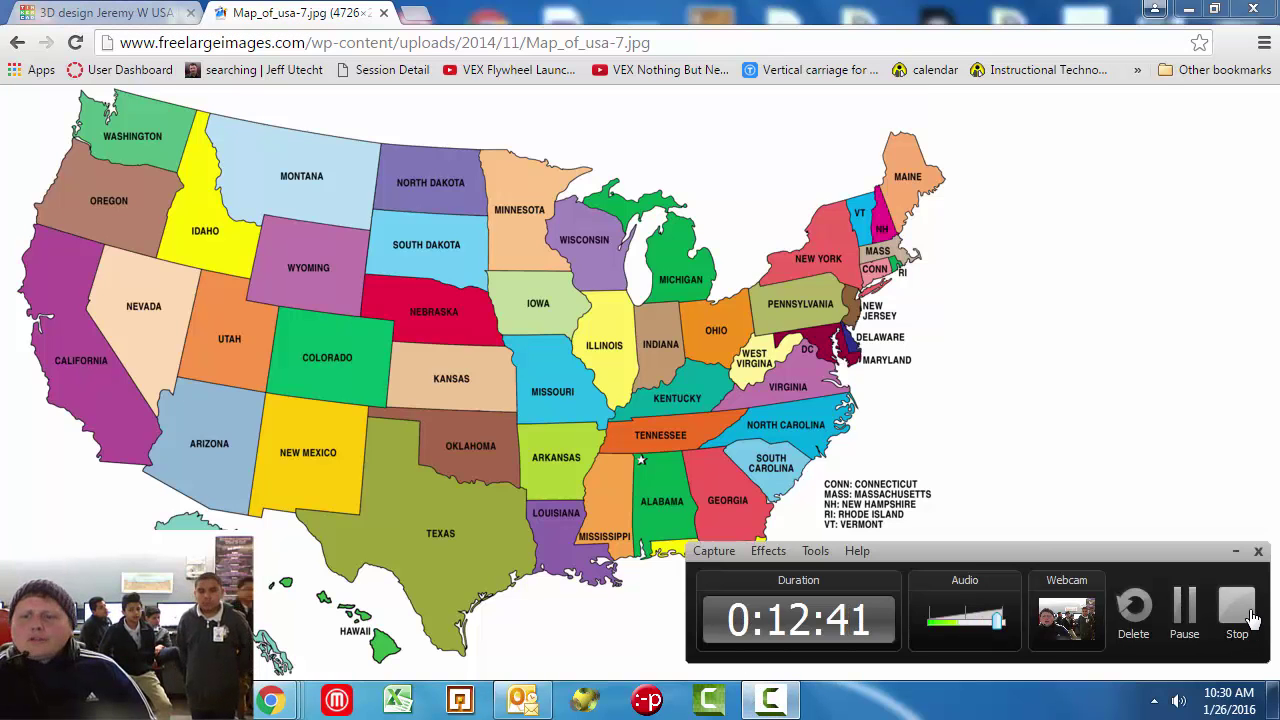